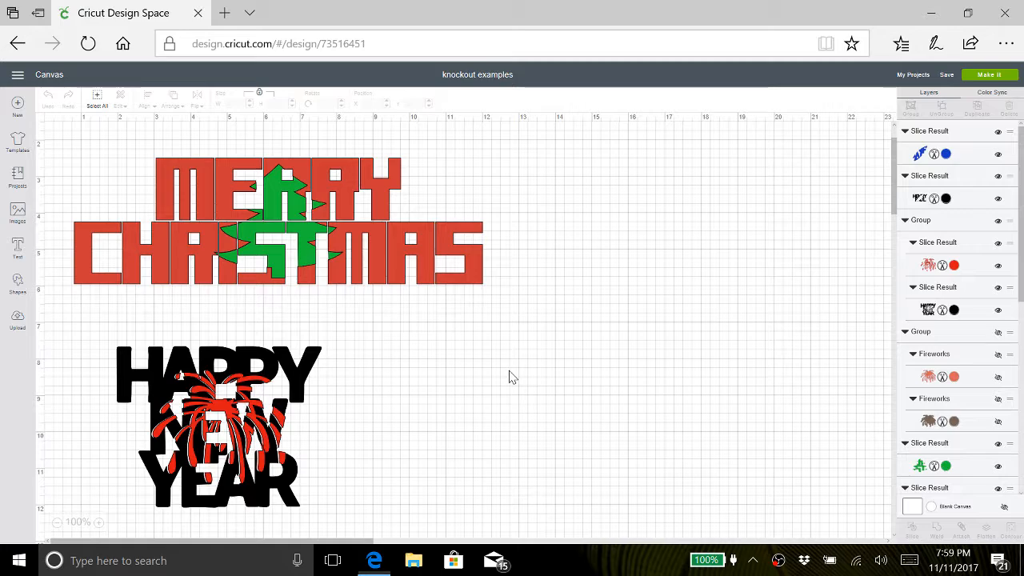
Step: Look over the finished knockout designs on the canvas, from the Merry Christmas lettering down to the two-name design
scroll(551, 384, "down", 8)
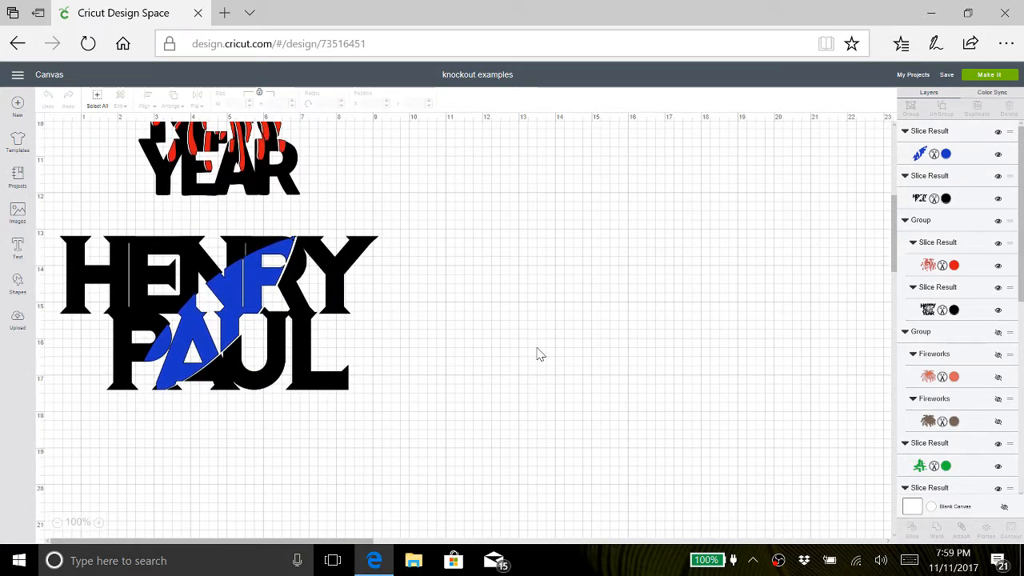
scroll(537, 352, "up", 9)
scroll(536, 348, "down", 2)
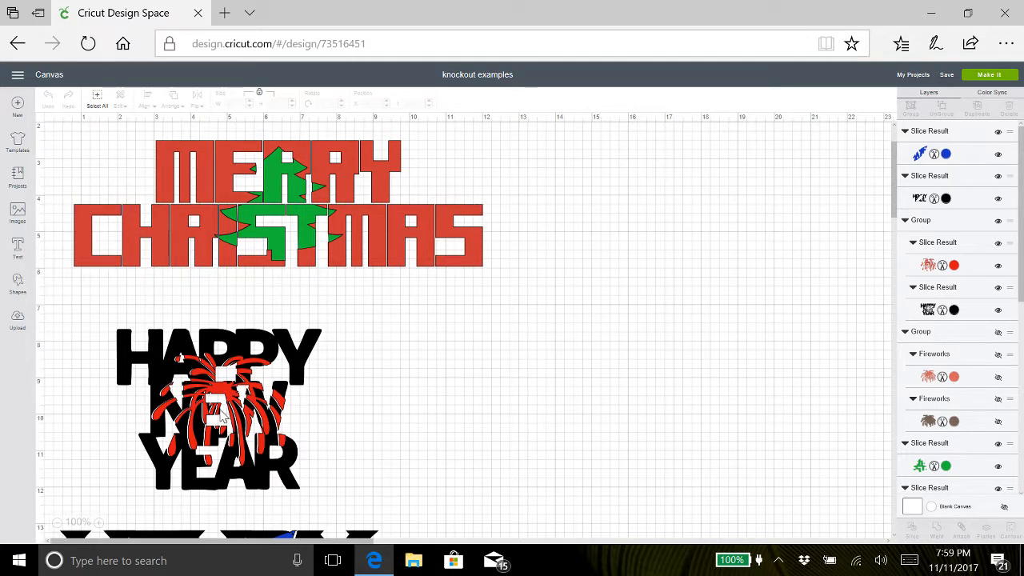
scroll(504, 409, "up", 2)
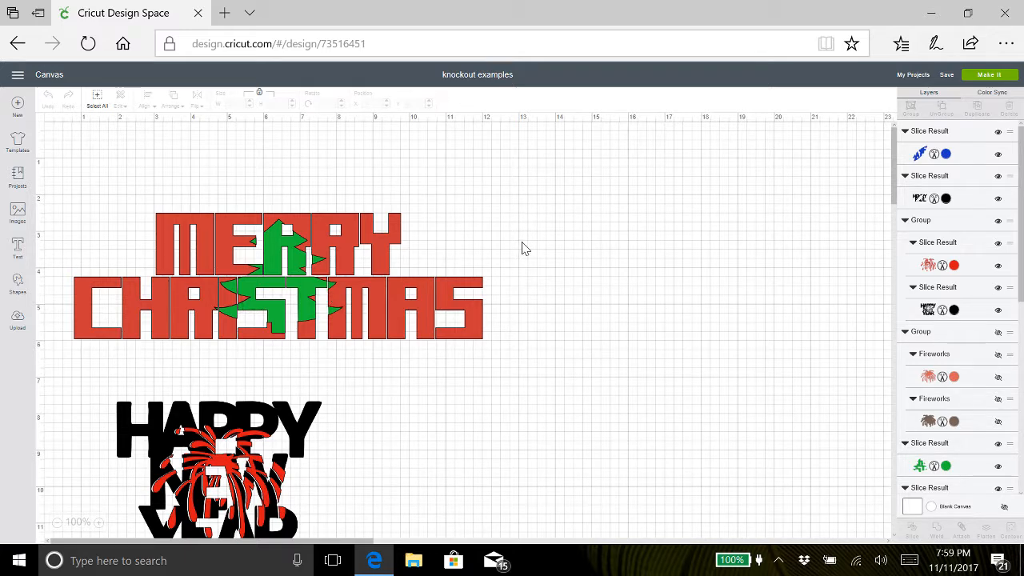
Step: Start a new blank project and add a text object reading MERRY CHRISTMAS in capitals on two lines
left_click(18, 107)
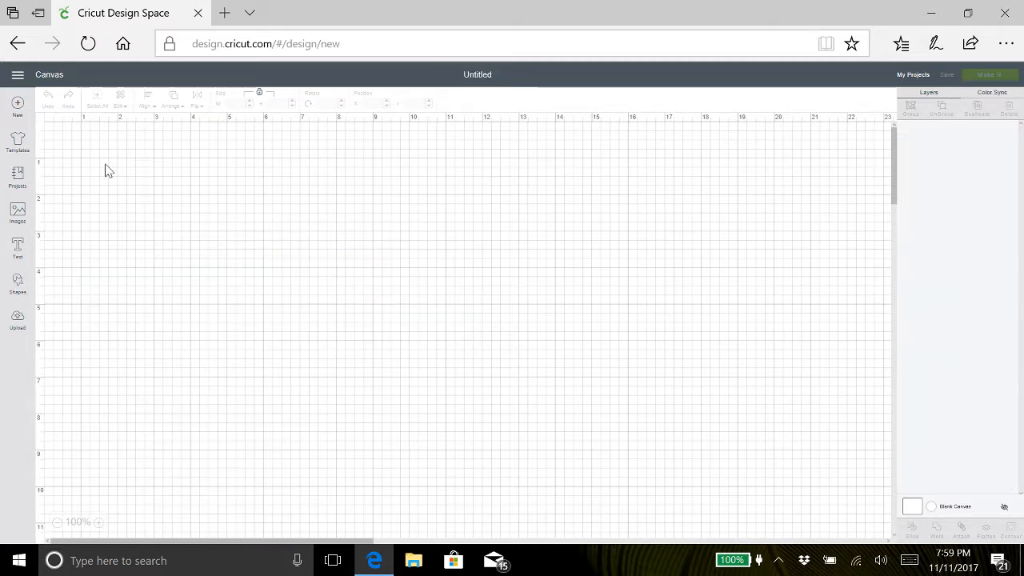
left_click(18, 248)
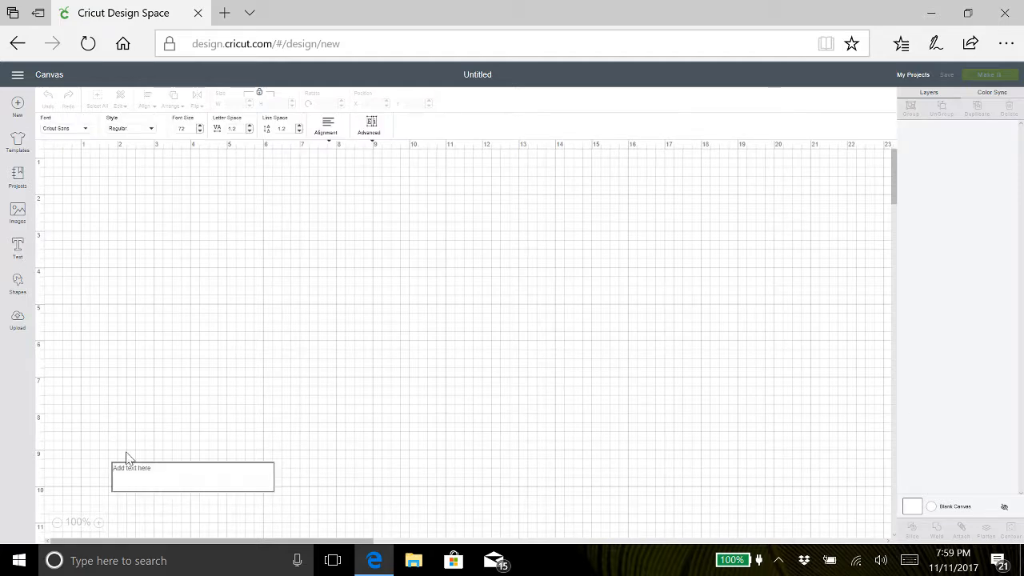
type("m")
key("BackSpace")
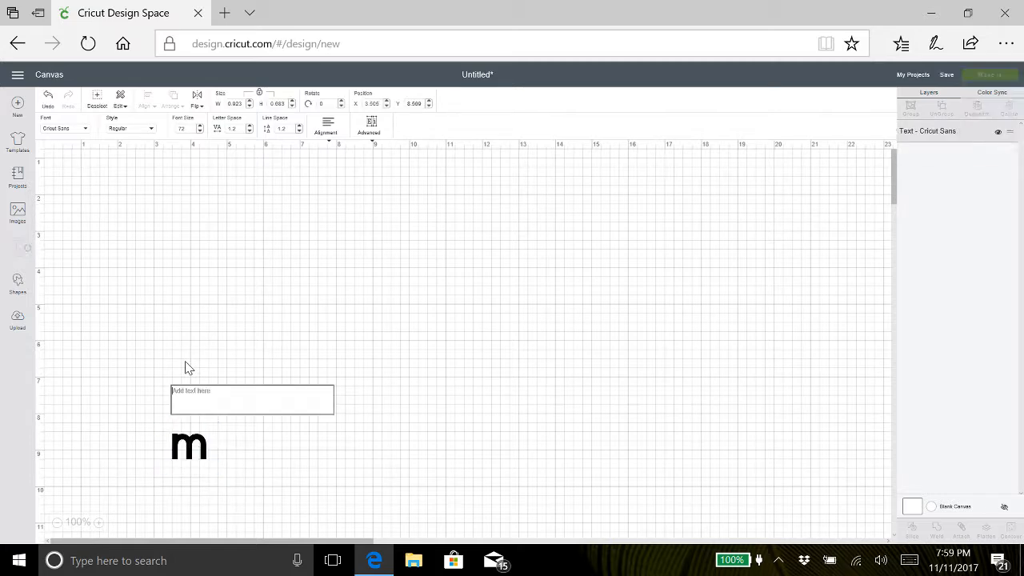
type("M")
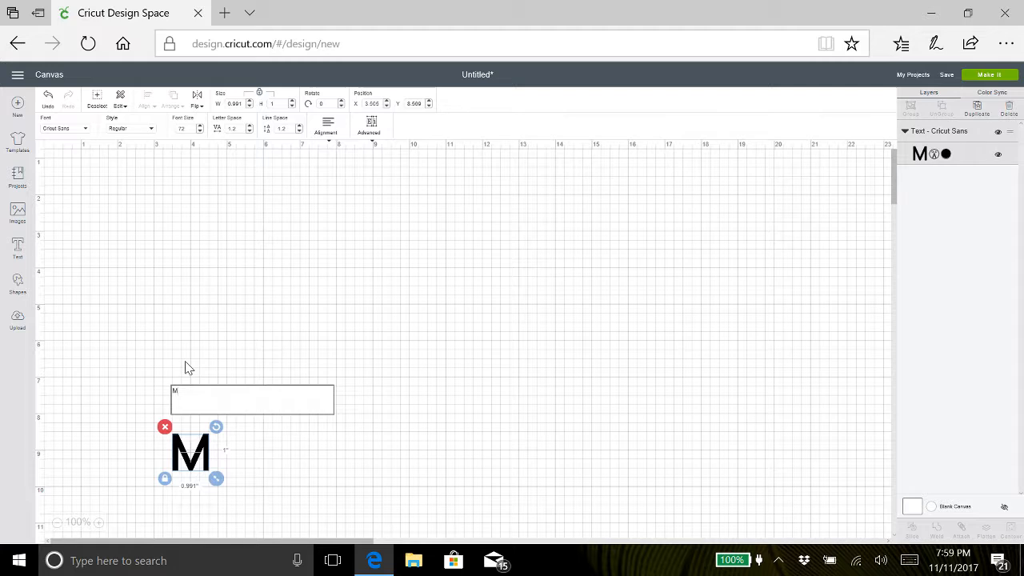
type("ERRY")
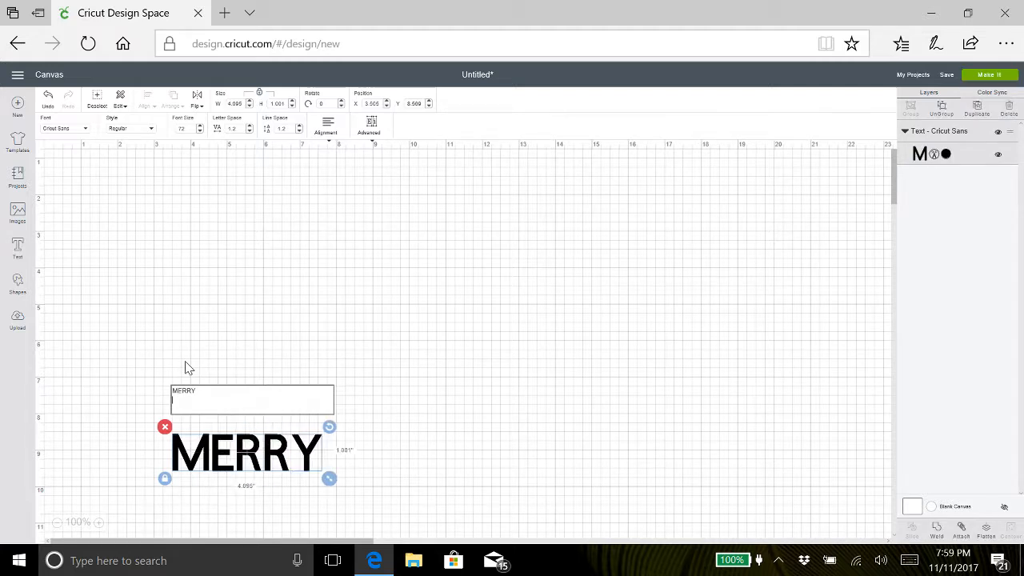
key("Return")
type("C")
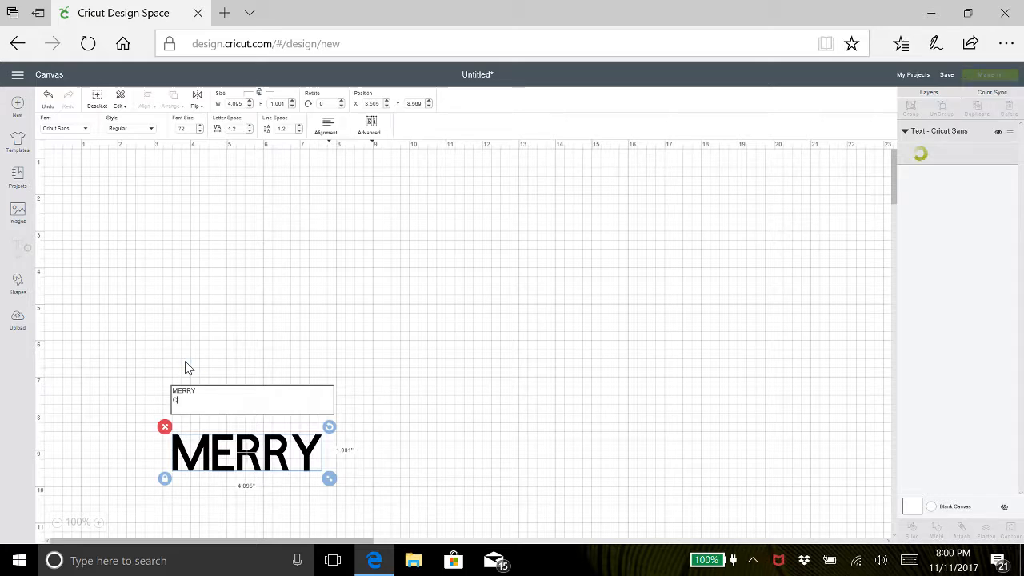
type("HRISTMAS")
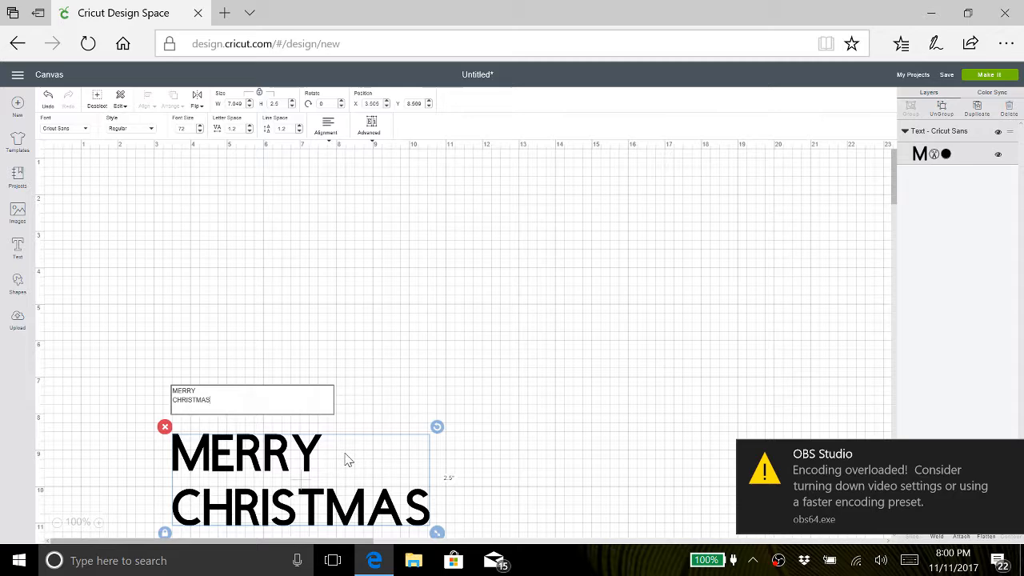
Step: Move the MERRY CHRISTMAS text up the canvas to about X 7.2, Y 1.6 inches
left_click_drag(346, 458, 269, 323)
left_click(280, 472)
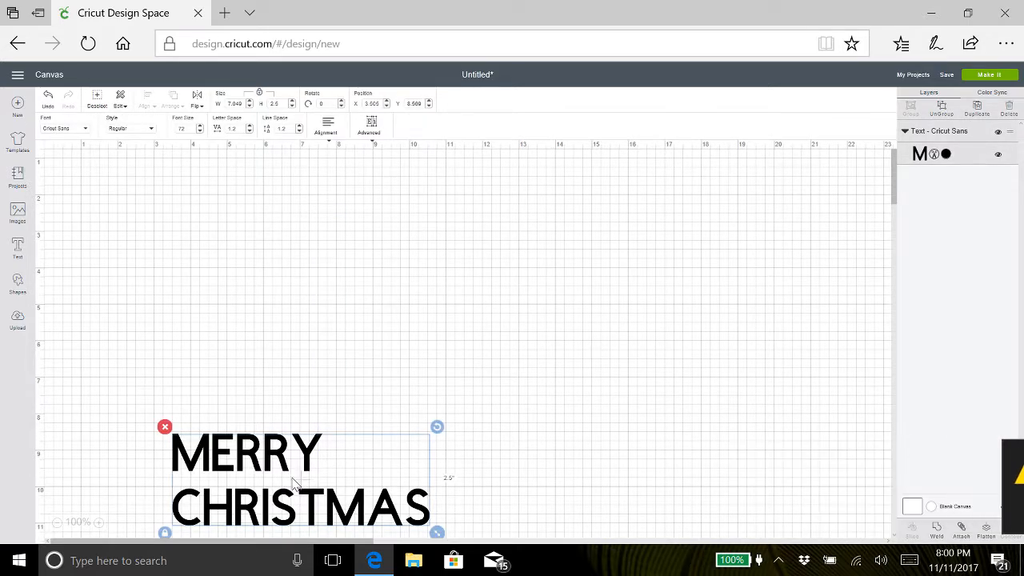
left_click(286, 286)
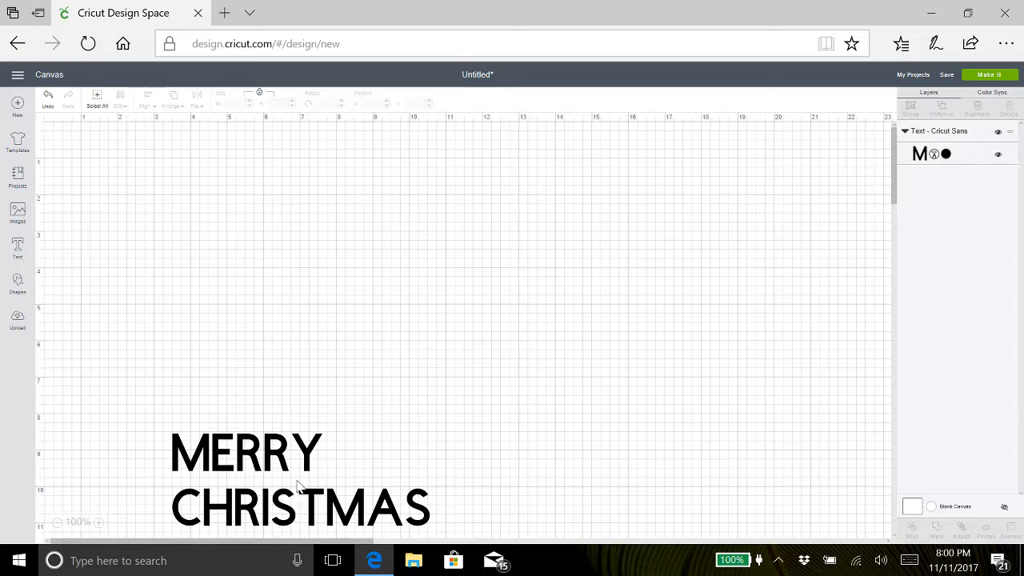
left_click_drag(297, 488, 271, 315)
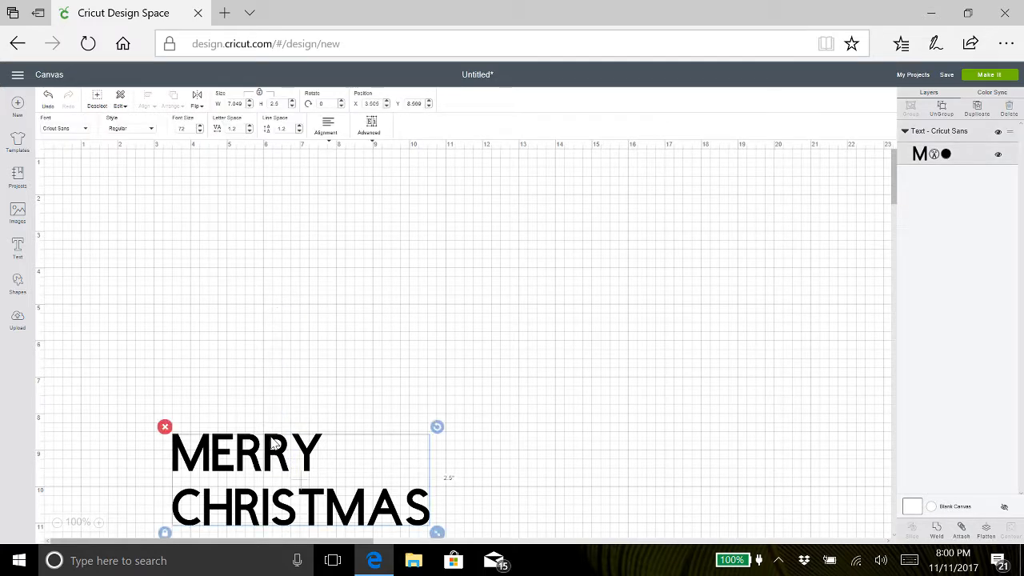
left_click_drag(296, 493, 264, 370)
left_click_drag(298, 480, 256, 247)
left_click_drag(389, 473, 323, 273)
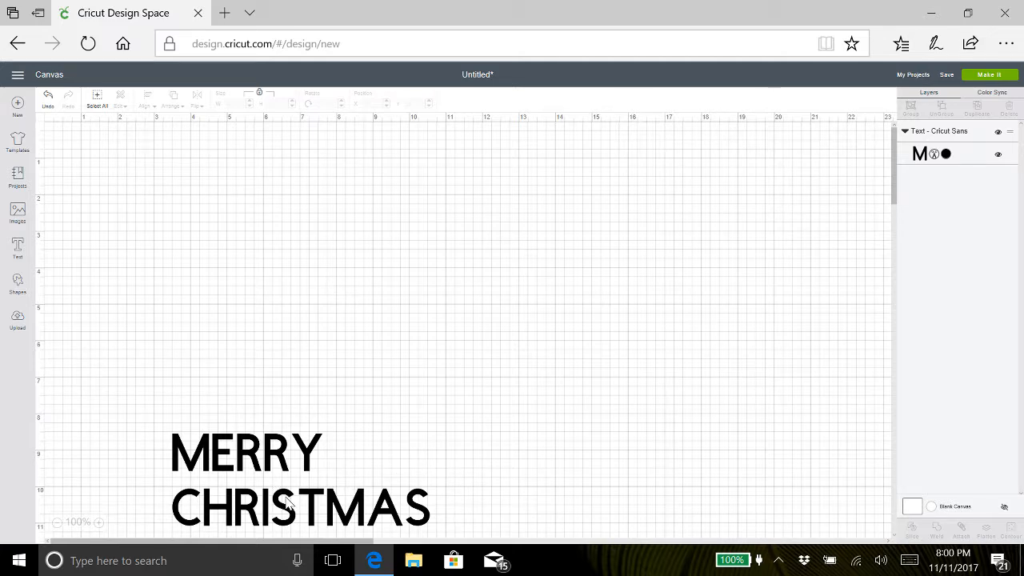
left_click_drag(286, 503, 420, 246)
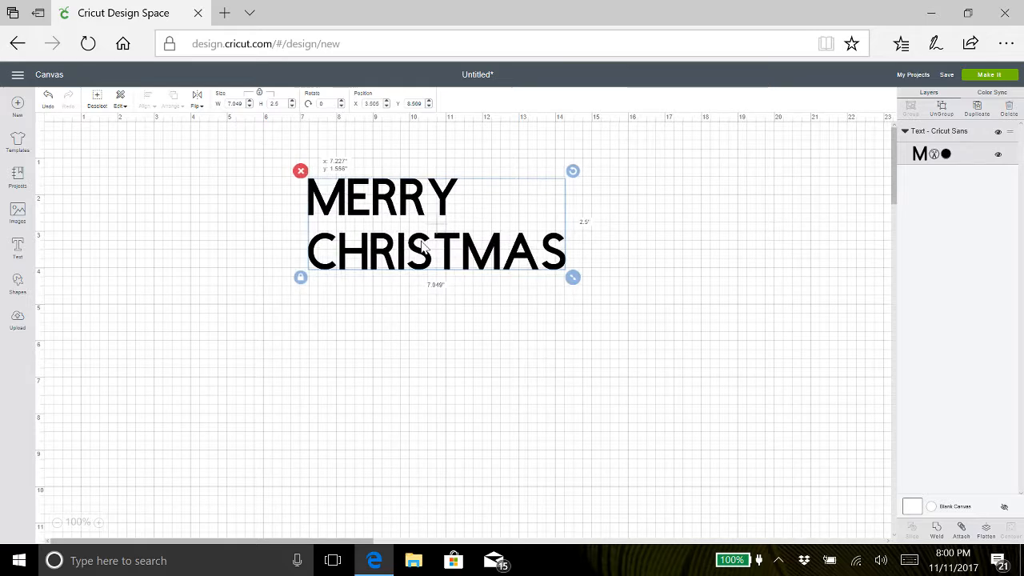
Step: Center-align the two lines of the MERRY CHRISTMAS text
left_click(99, 523)
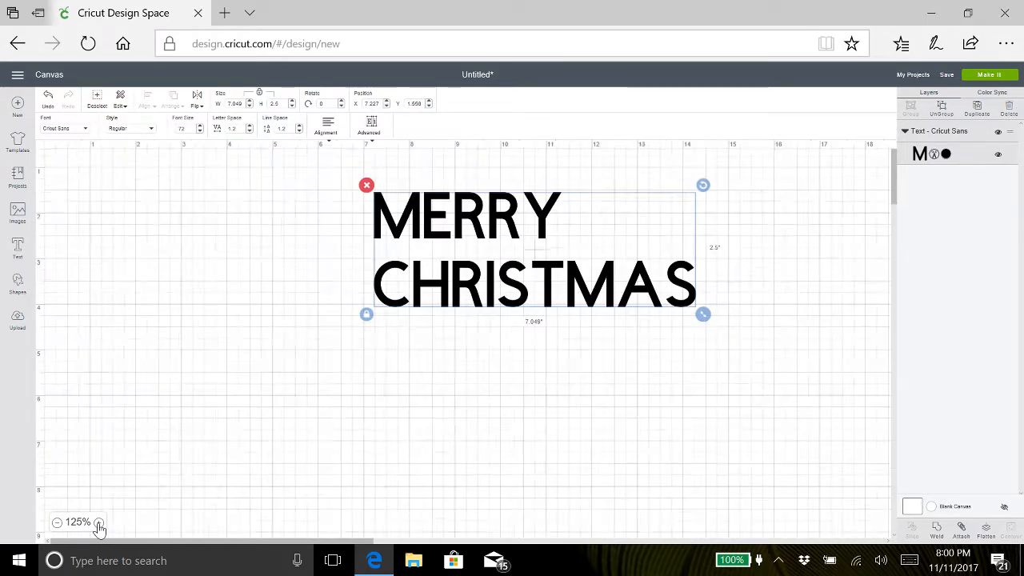
left_click(572, 246)
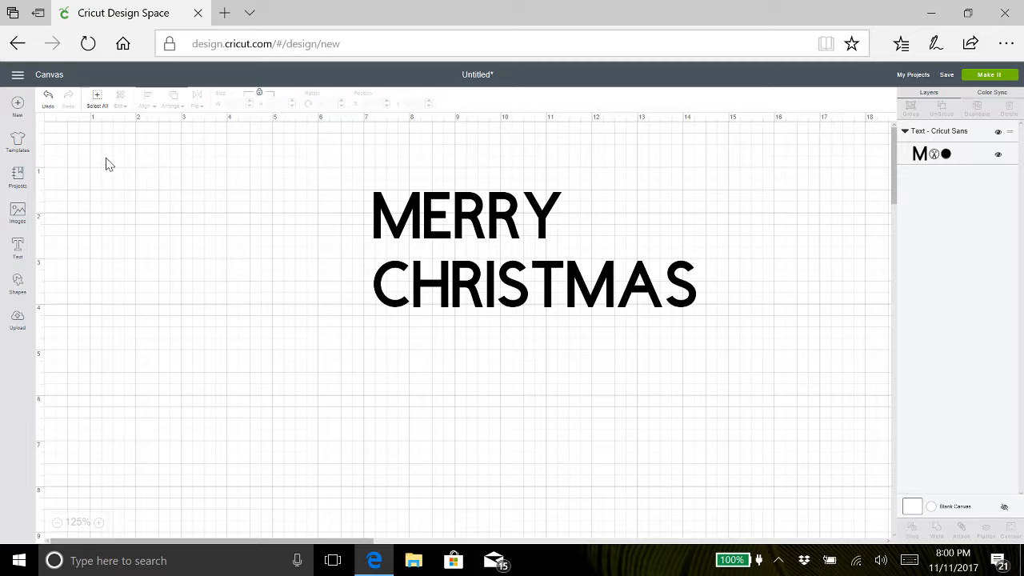
left_click(442, 242)
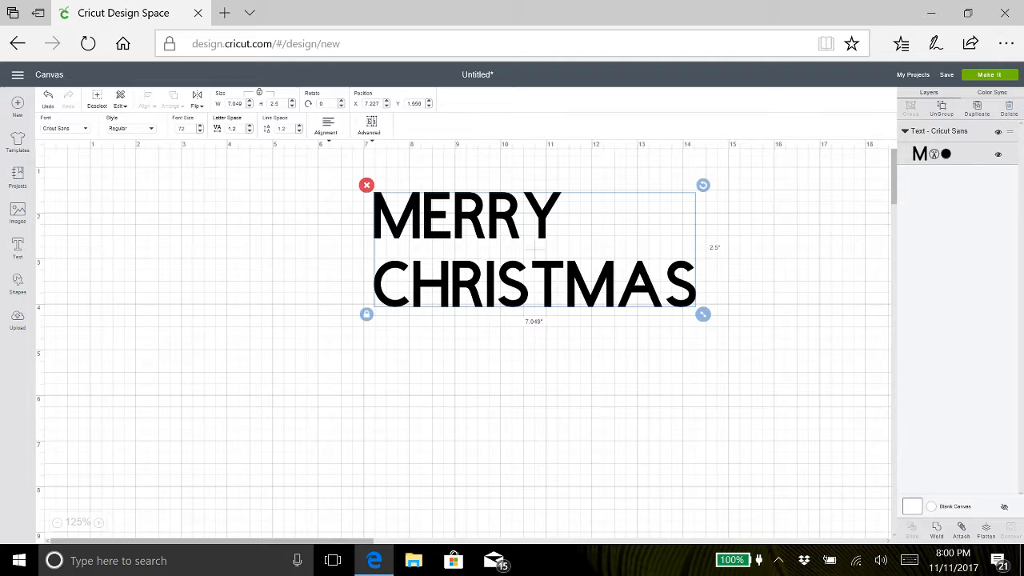
left_click(328, 128)
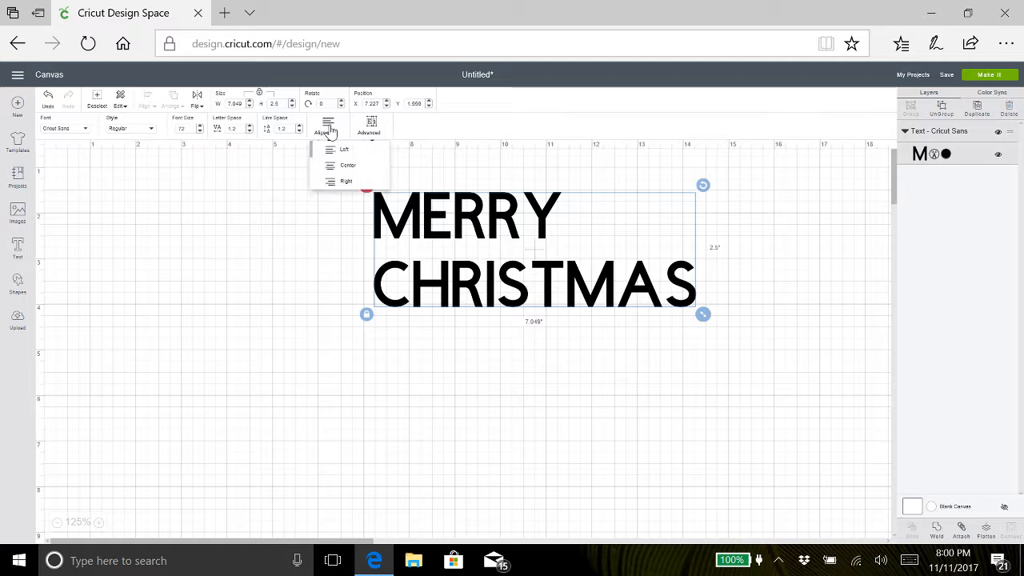
left_click(336, 166)
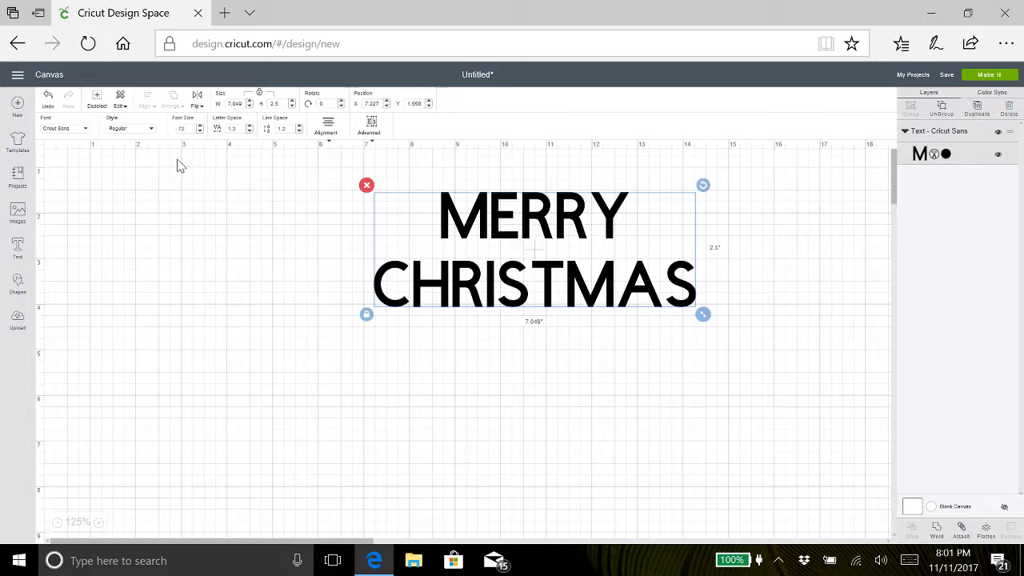
Step: Change the MERRY CHRISTMAS text to the Arial Black font
left_click(86, 133)
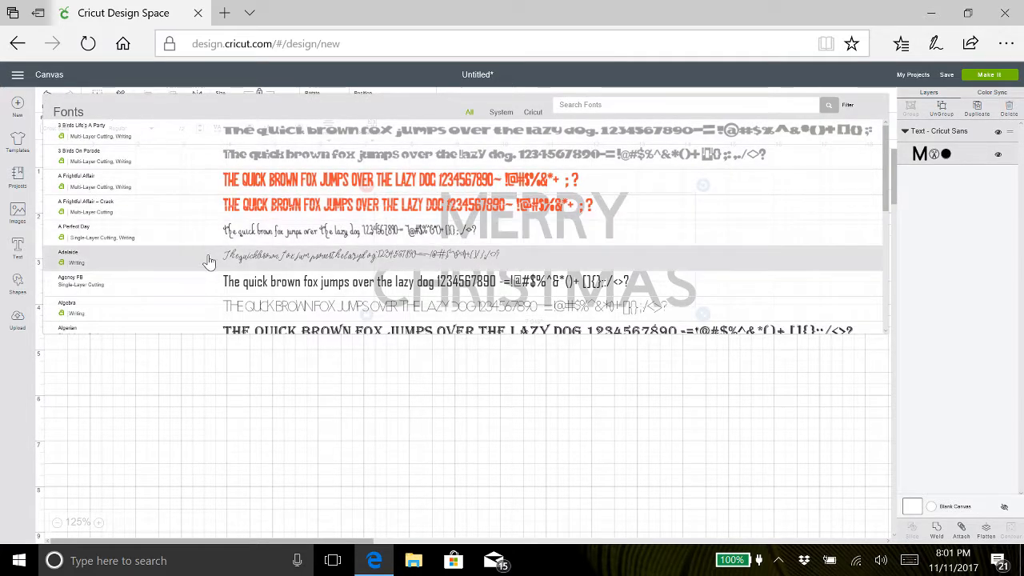
scroll(206, 260, "down", 3)
scroll(207, 260, "down", 1)
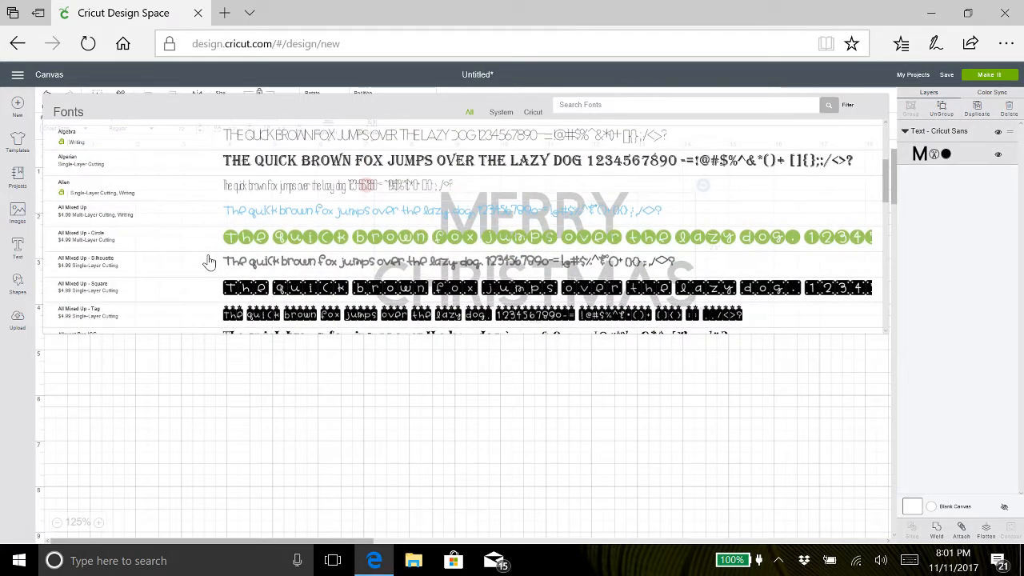
scroll(207, 260, "down", 2)
scroll(208, 262, "down", 4)
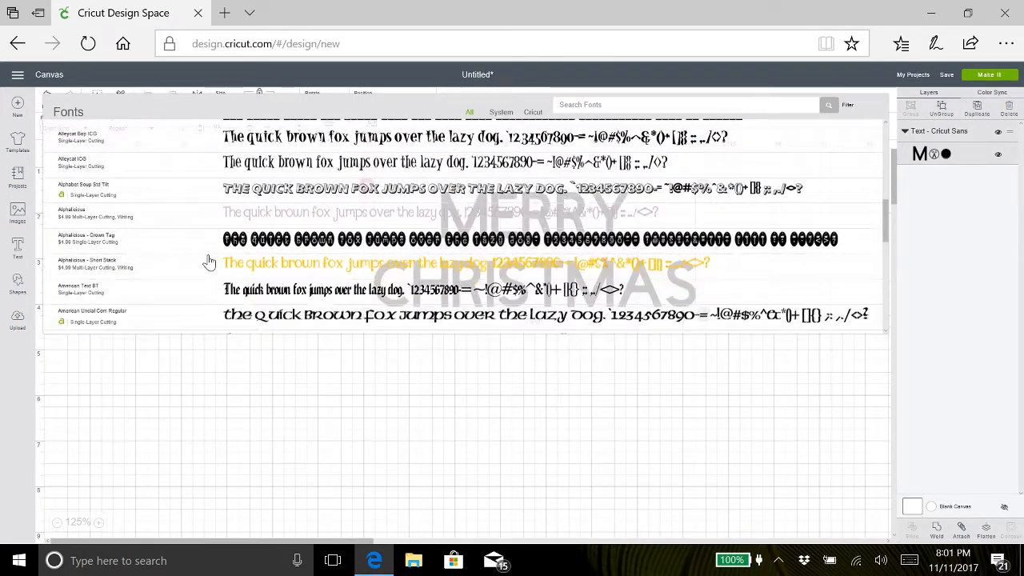
scroll(208, 262, "down", 6)
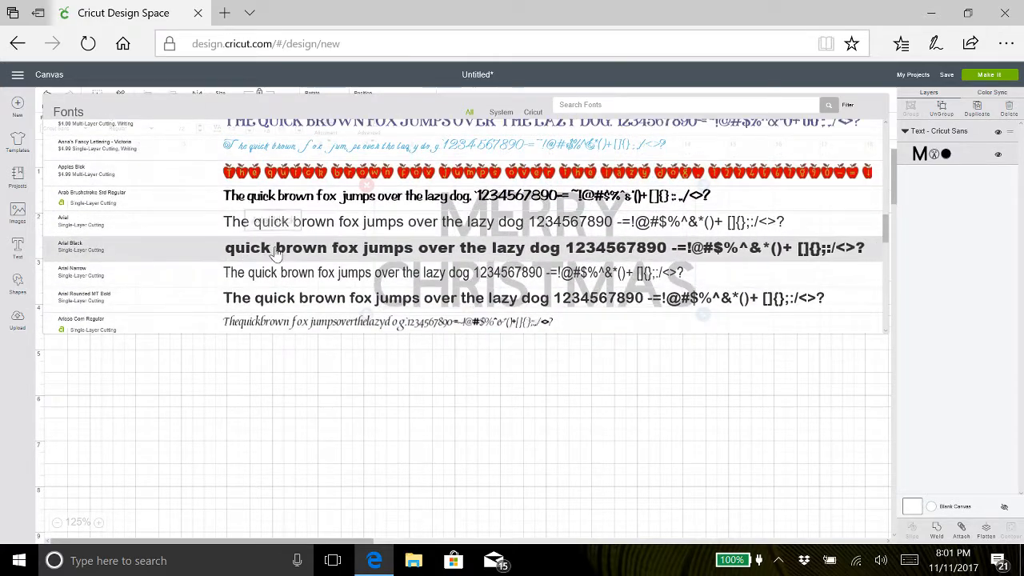
left_click(276, 252)
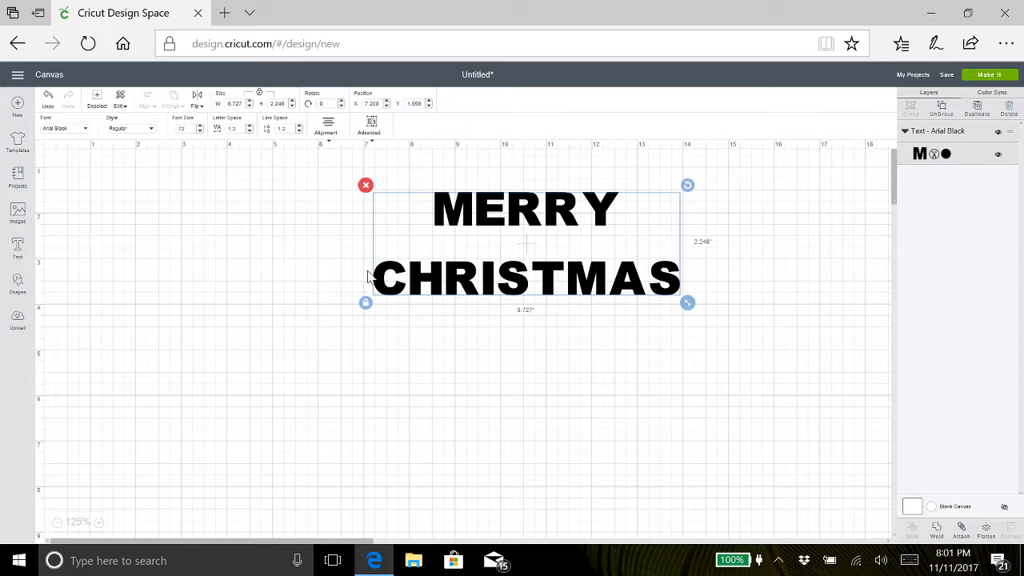
Step: Reduce the letter spacing of the MERRY CHRISTMAS text to 0.5
left_click(248, 132)
left_click(248, 132)
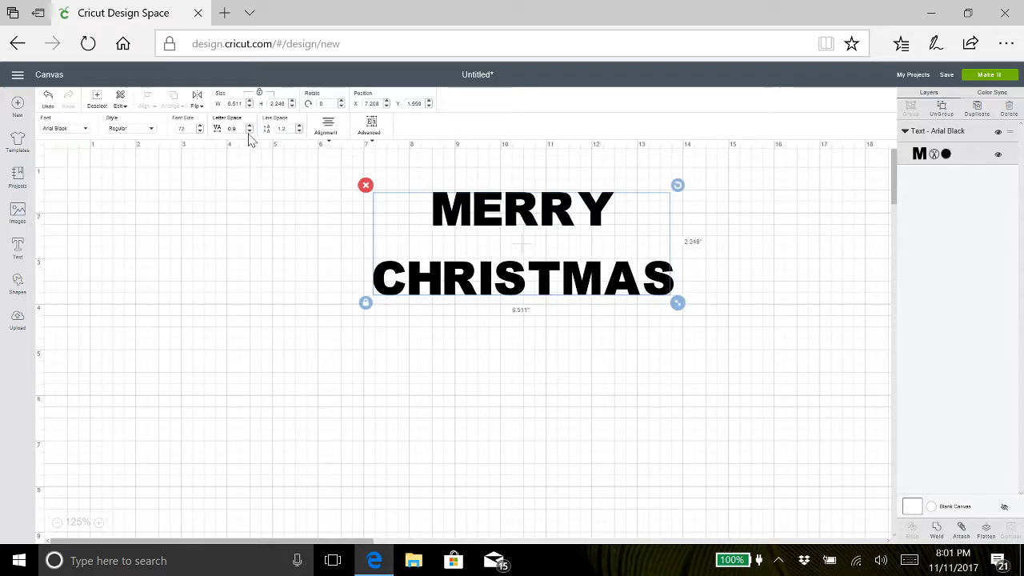
left_click(249, 132)
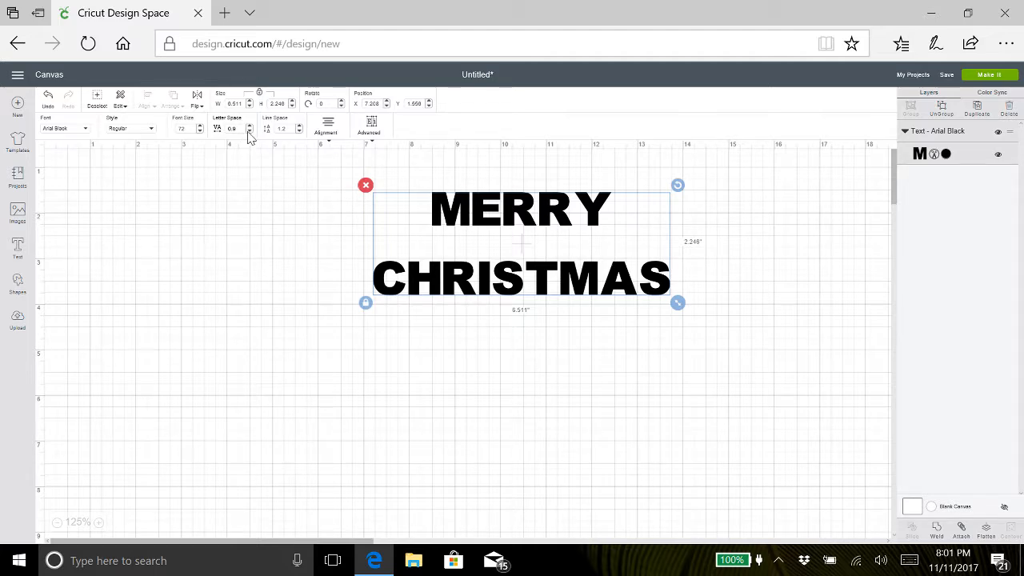
left_click(249, 132)
left_click(249, 132)
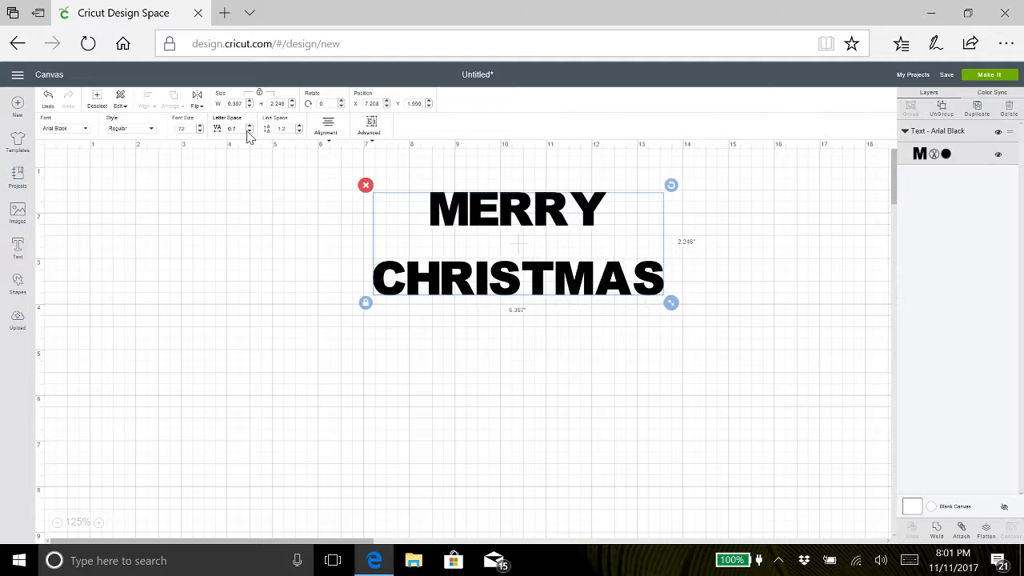
left_click(249, 132)
left_click(249, 132)
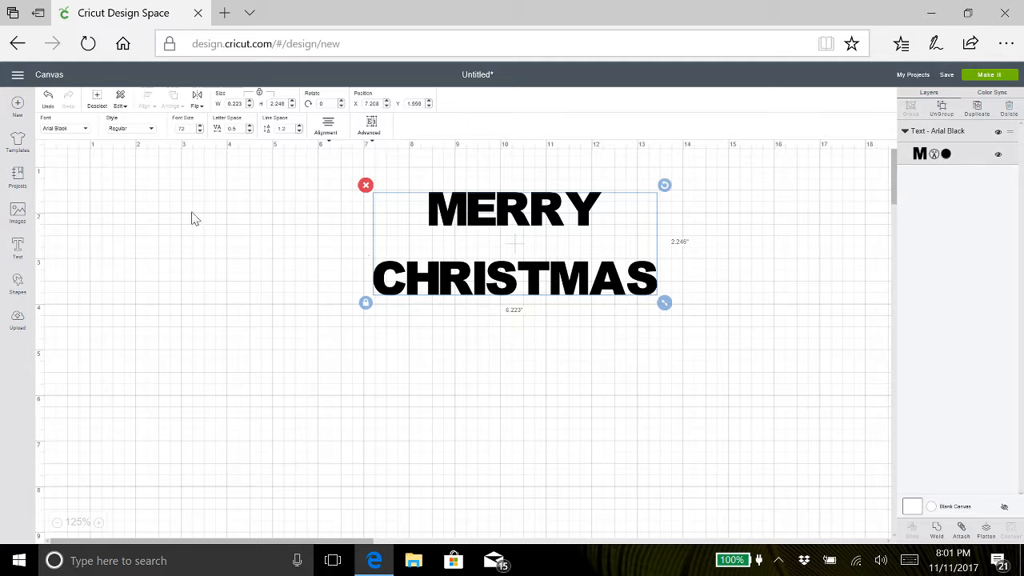
Step: Reduce the line spacing of the MERRY CHRISTMAS text to 0.3
left_click(299, 132)
left_click(299, 132)
left_click(299, 132)
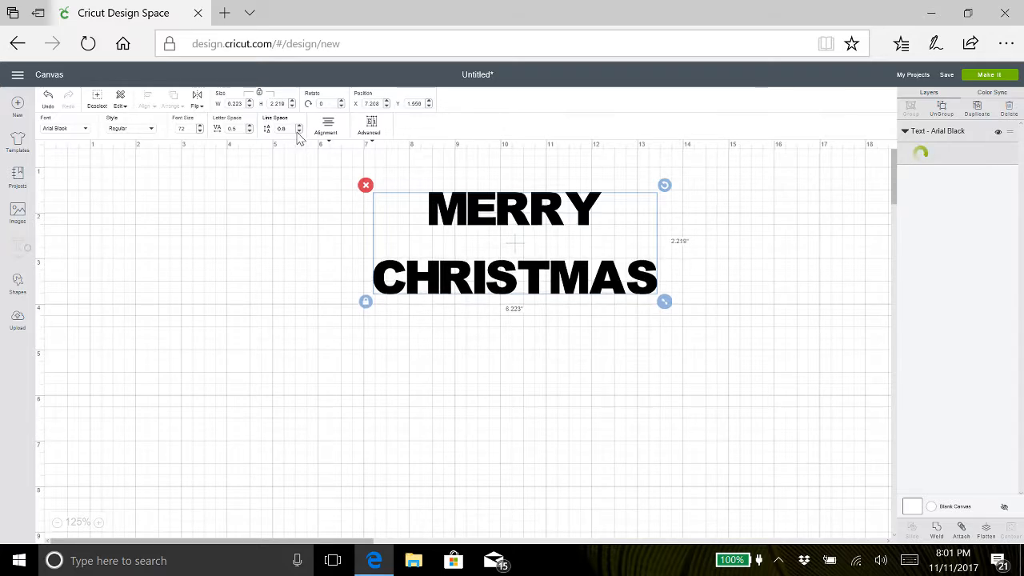
left_click(299, 132)
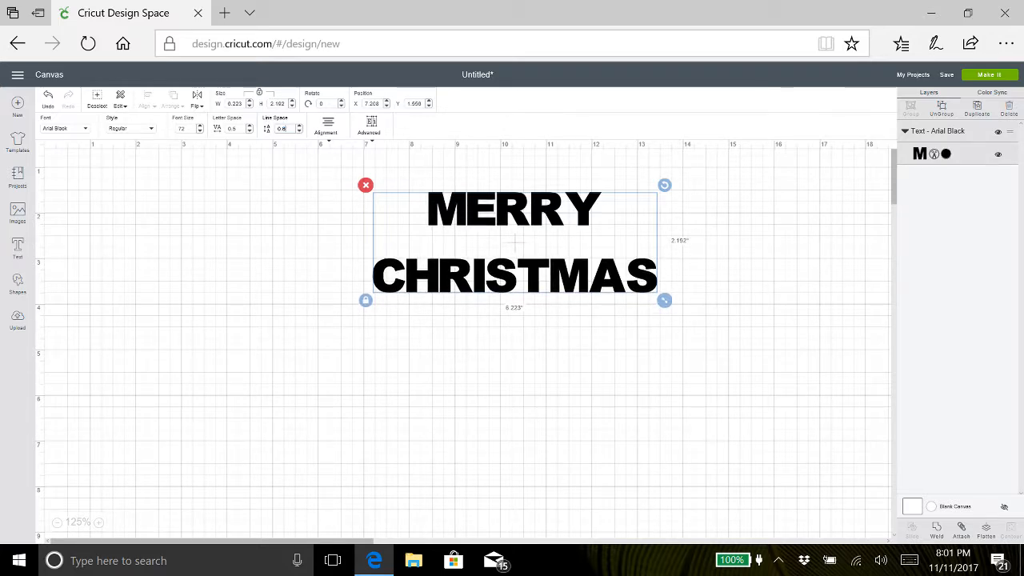
left_click(299, 131)
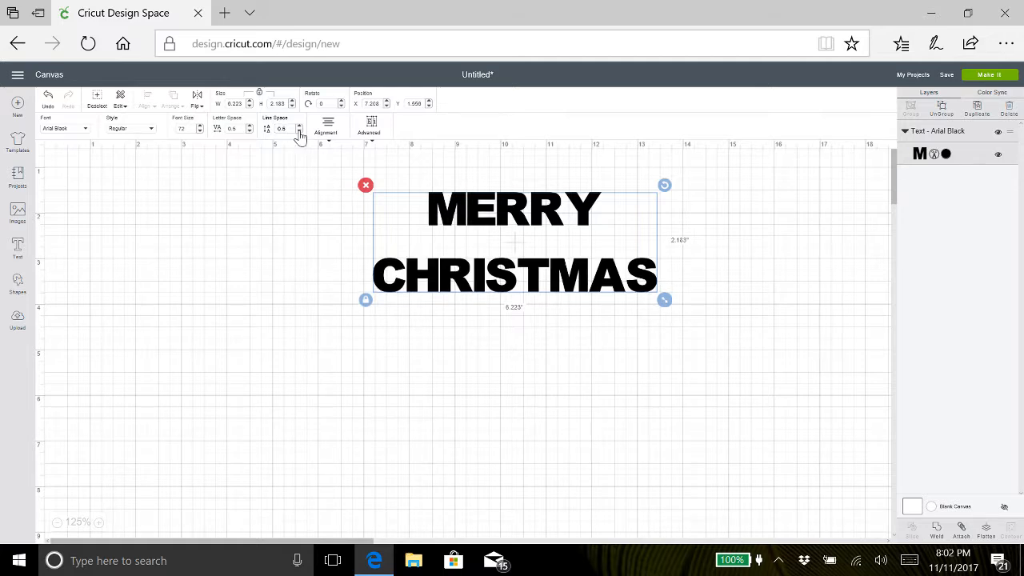
left_click(491, 243)
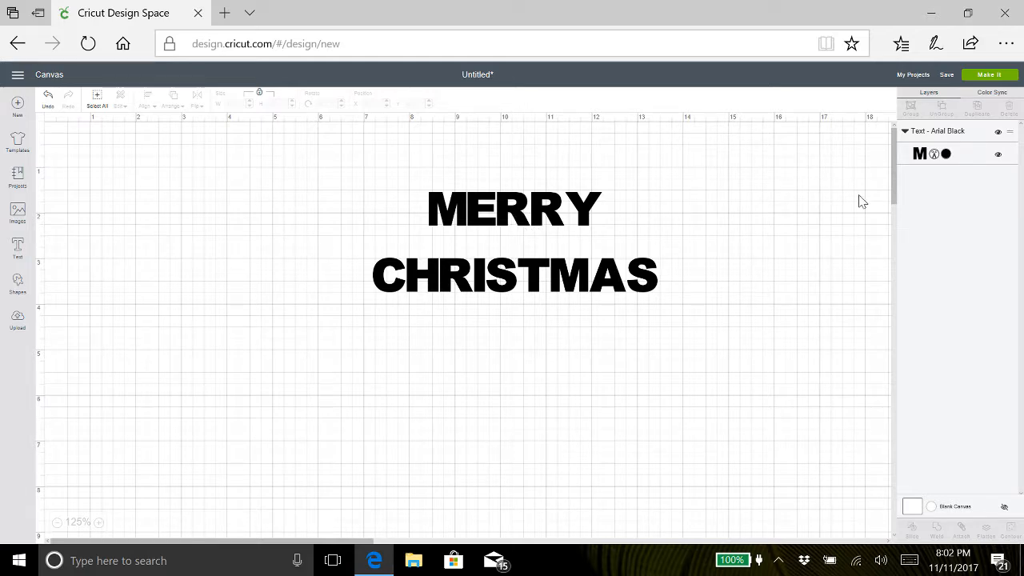
left_click(952, 155)
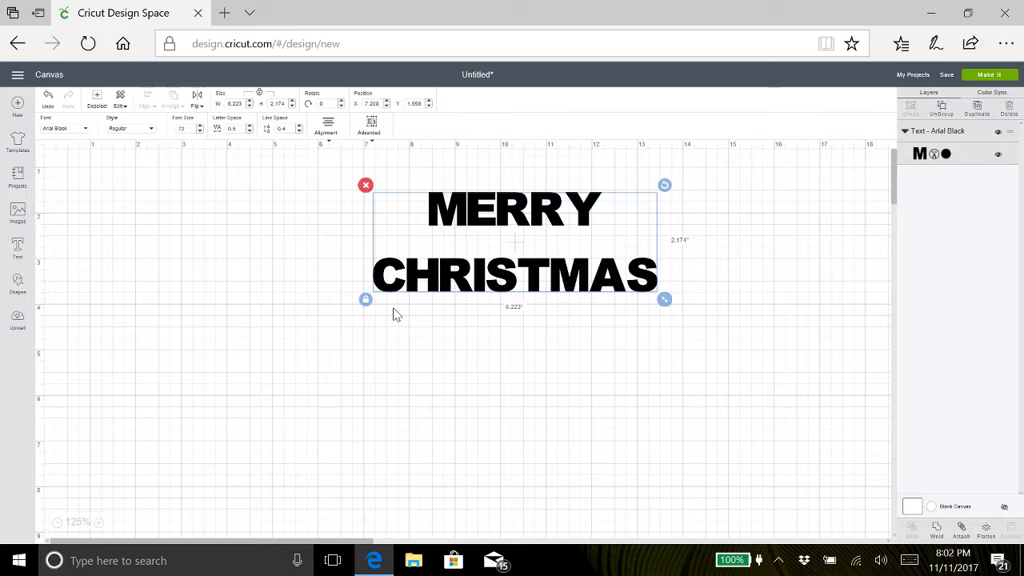
left_click(298, 132)
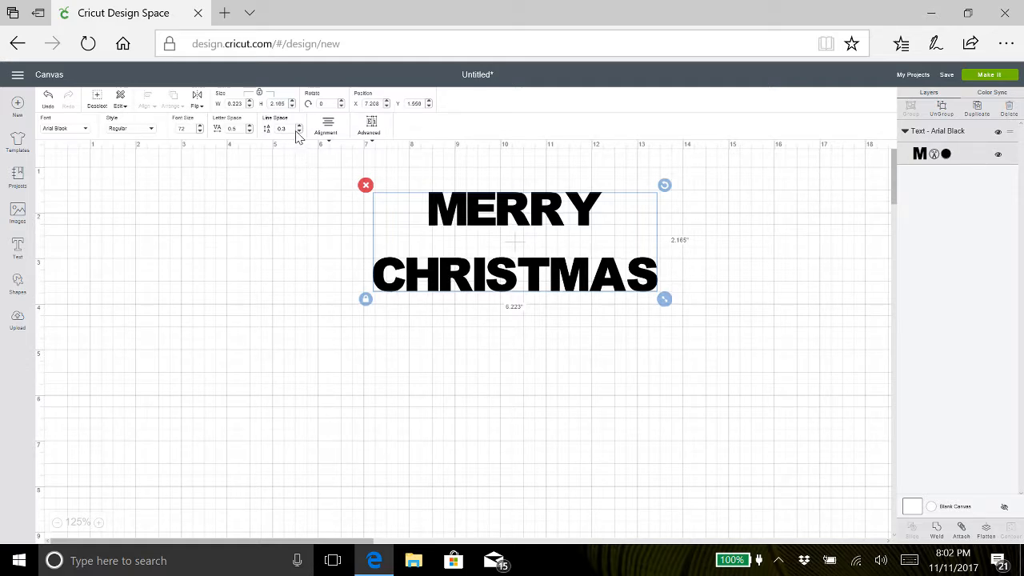
Step: Reduce the line spacing of the MERRY CHRISTMAS text to -1.7
left_click(298, 132)
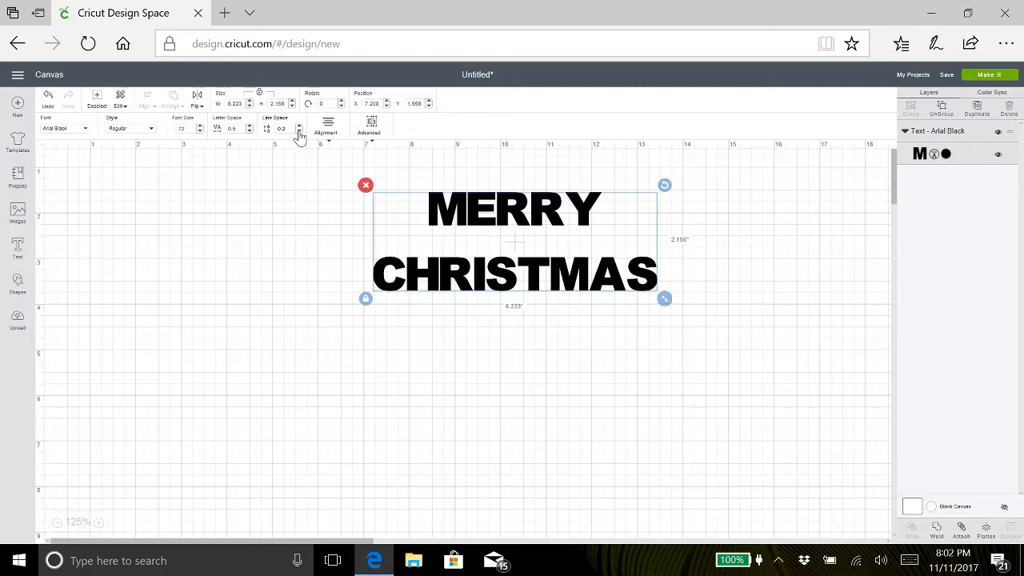
left_click(298, 132)
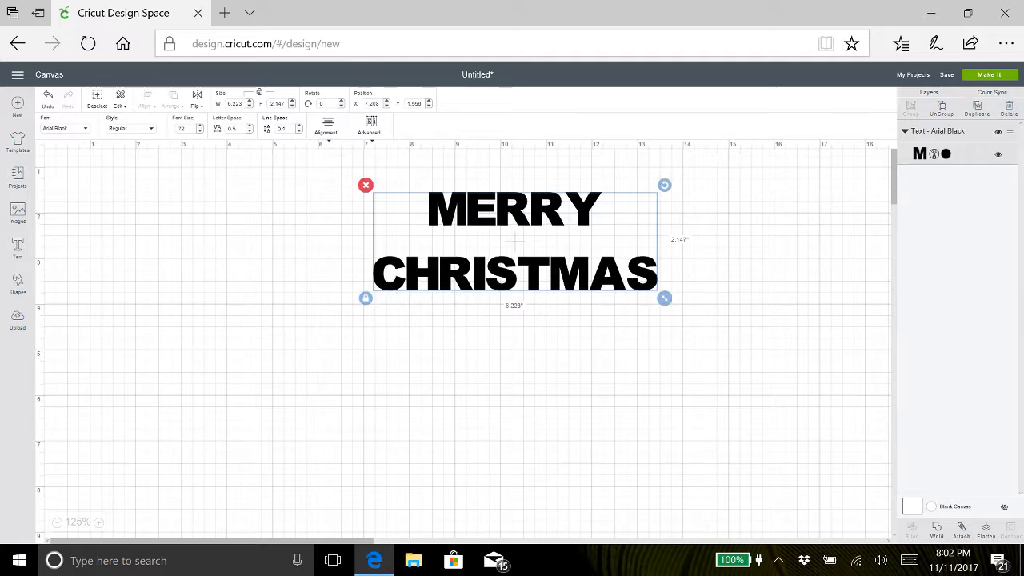
left_click(299, 133)
left_click(299, 133)
left_click(299, 133)
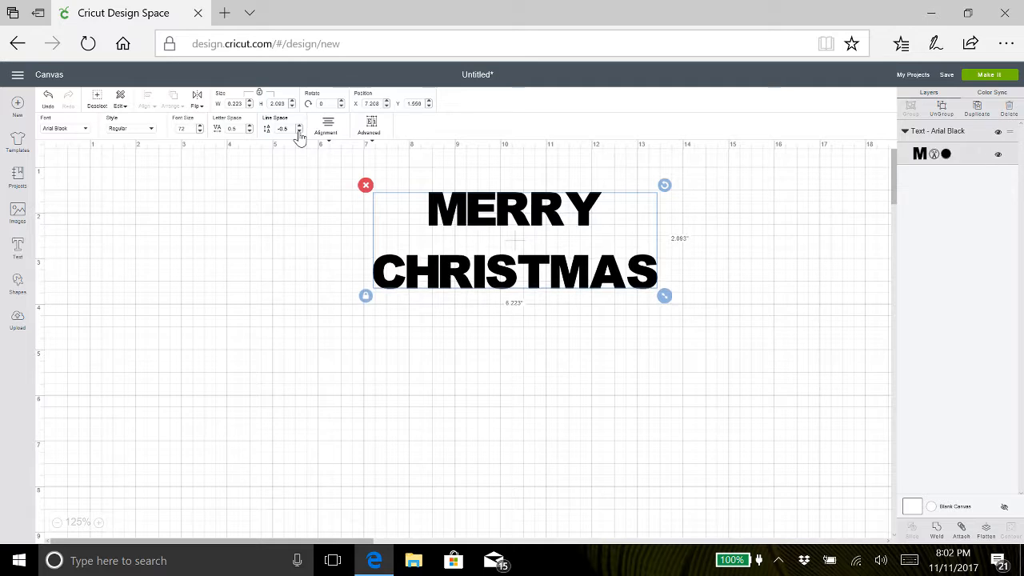
left_click(299, 133)
left_click(300, 133)
left_click(299, 133)
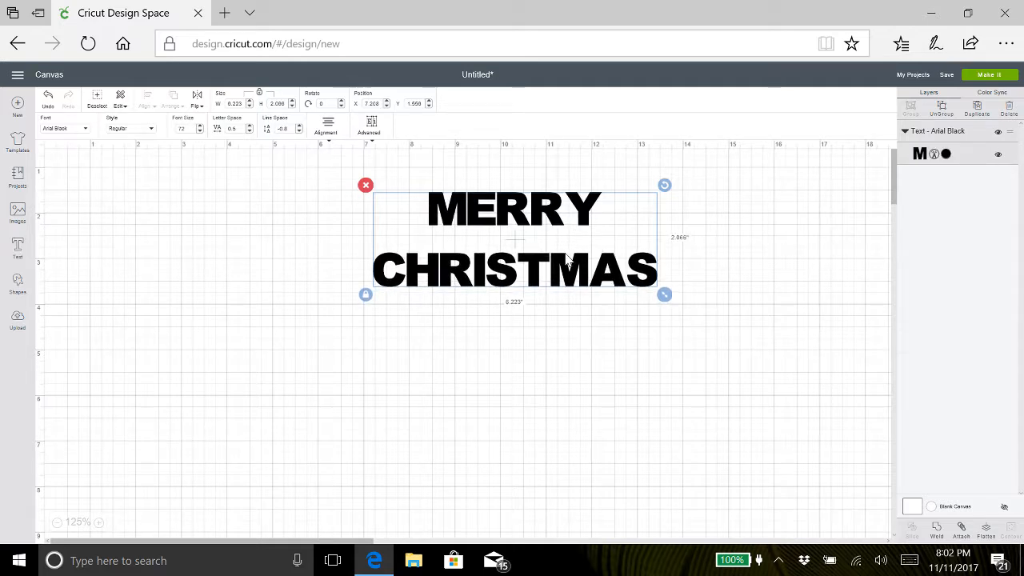
left_click(299, 133)
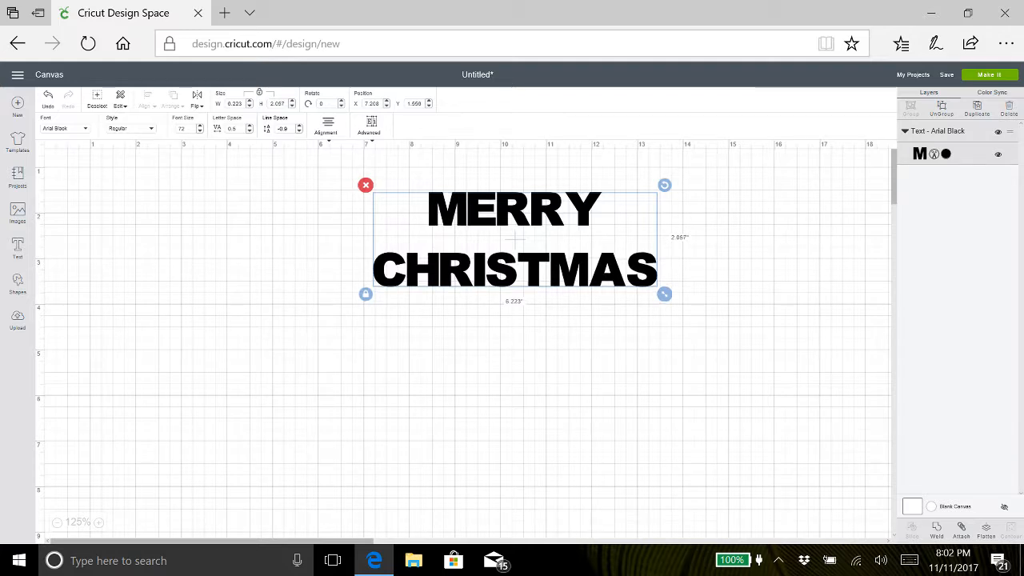
left_click(299, 133)
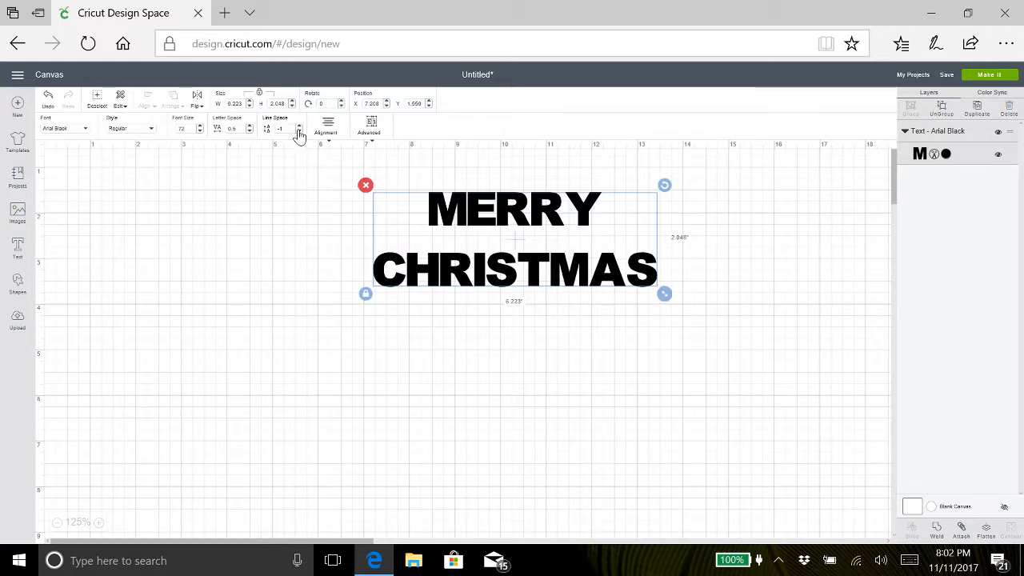
left_click(299, 133)
left_click(299, 133)
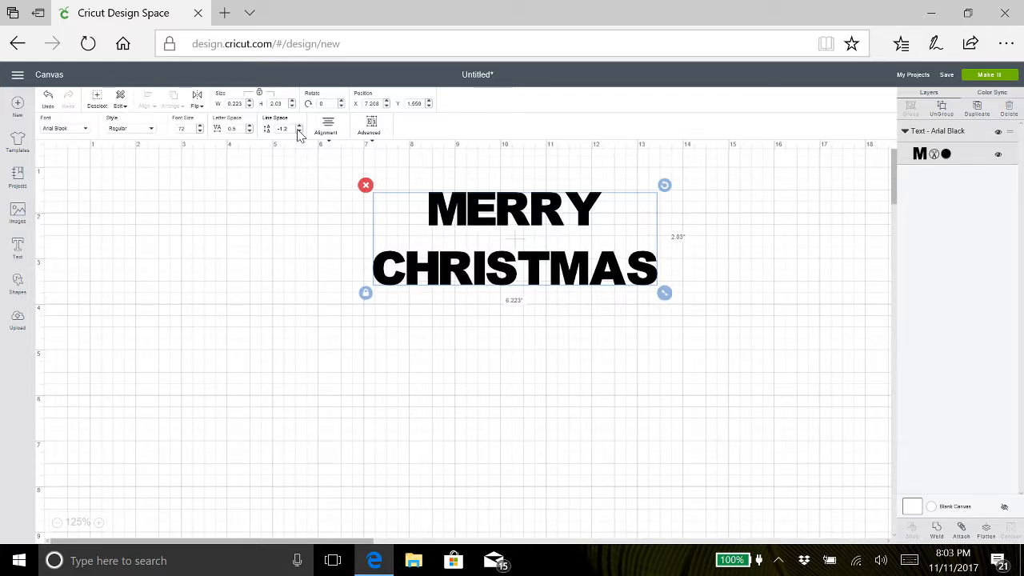
left_click(300, 133)
left_click(299, 133)
left_click(283, 129)
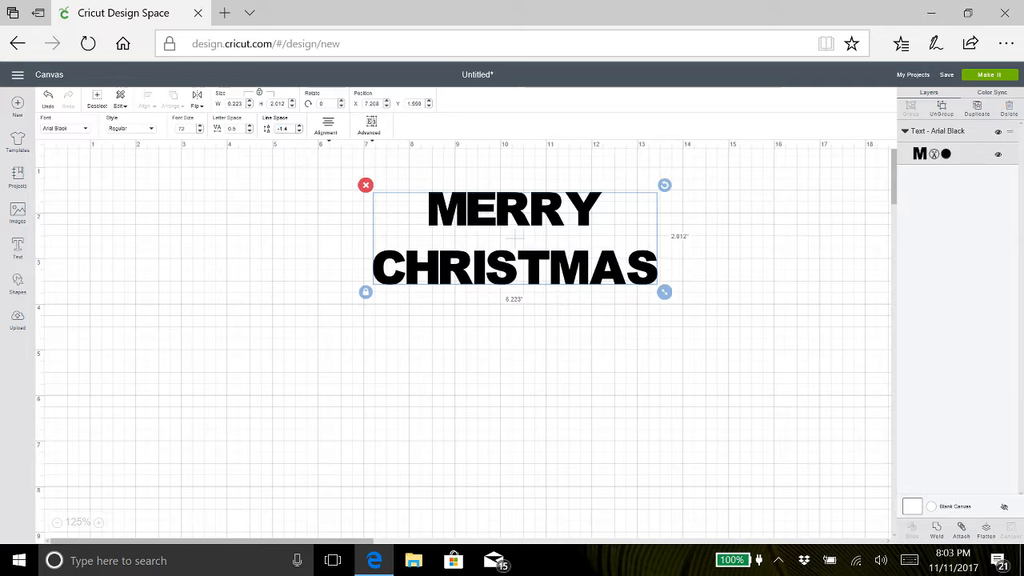
left_click(299, 133)
left_click(299, 132)
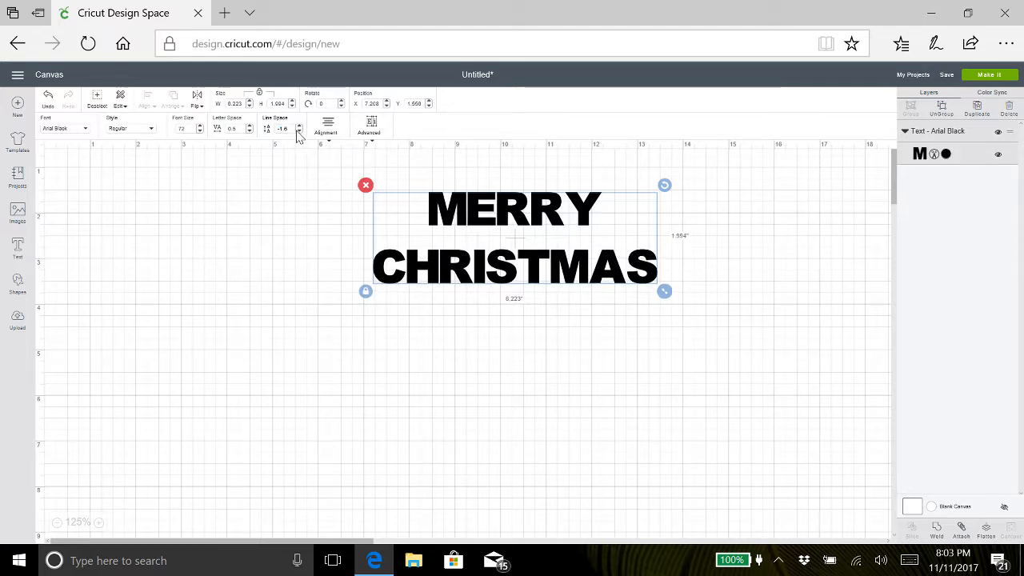
left_click(299, 132)
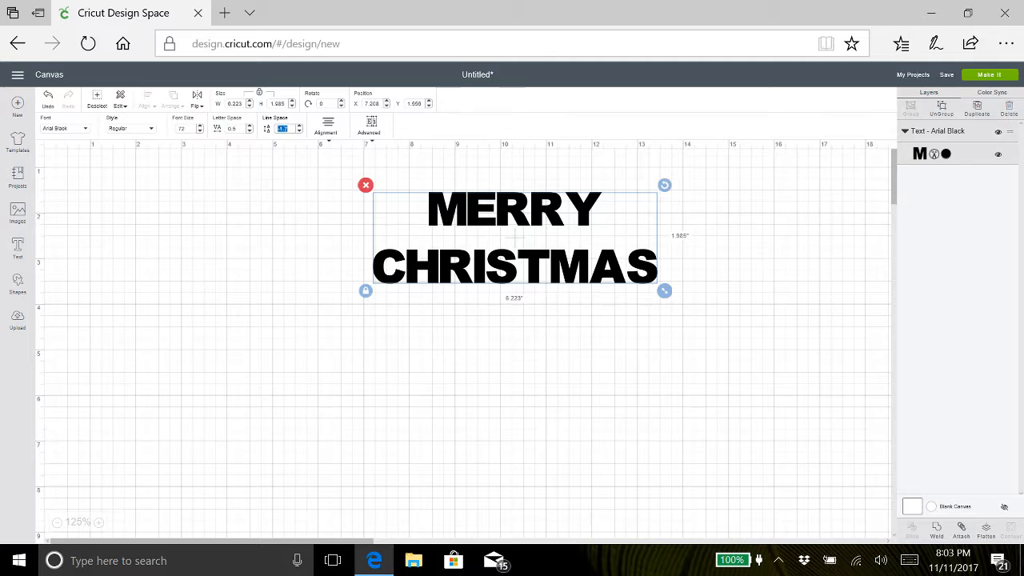
Step: Tighten the line spacing of the MERRY CHRISTMAS text to -7.5 and deselect it
key("Return")
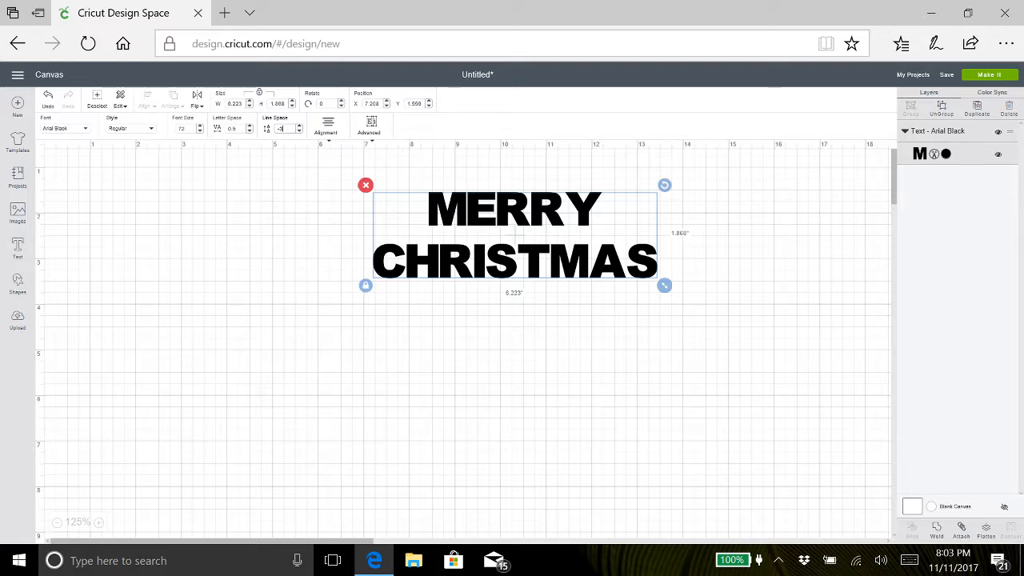
key("Return")
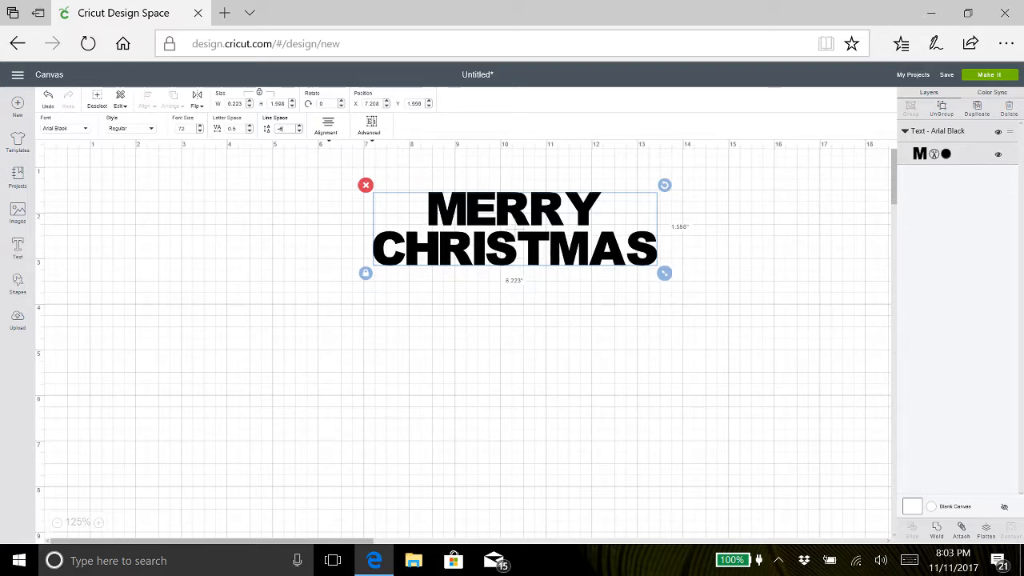
key("BackSpace")
type("9")
key("Return")
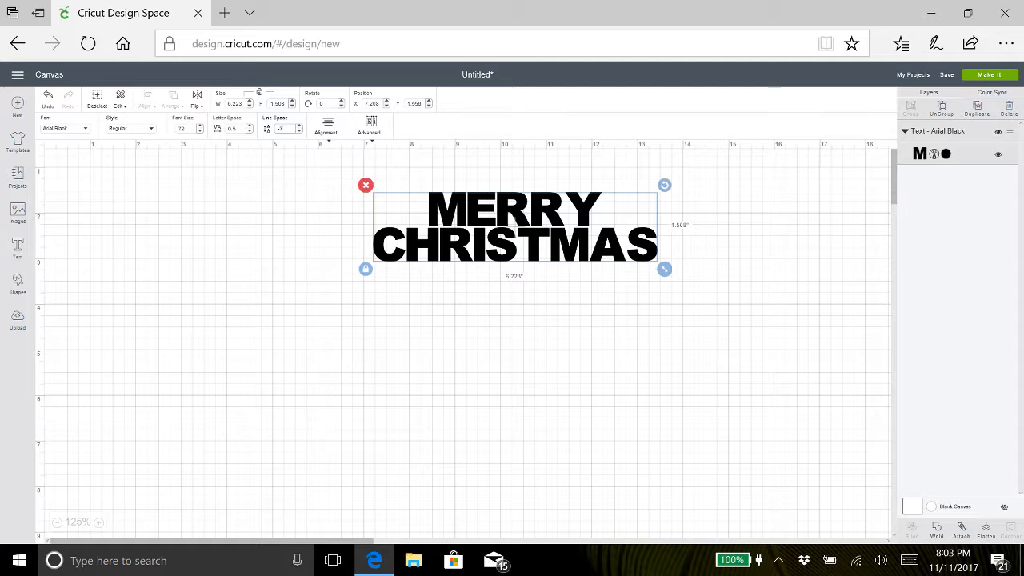
key("Return")
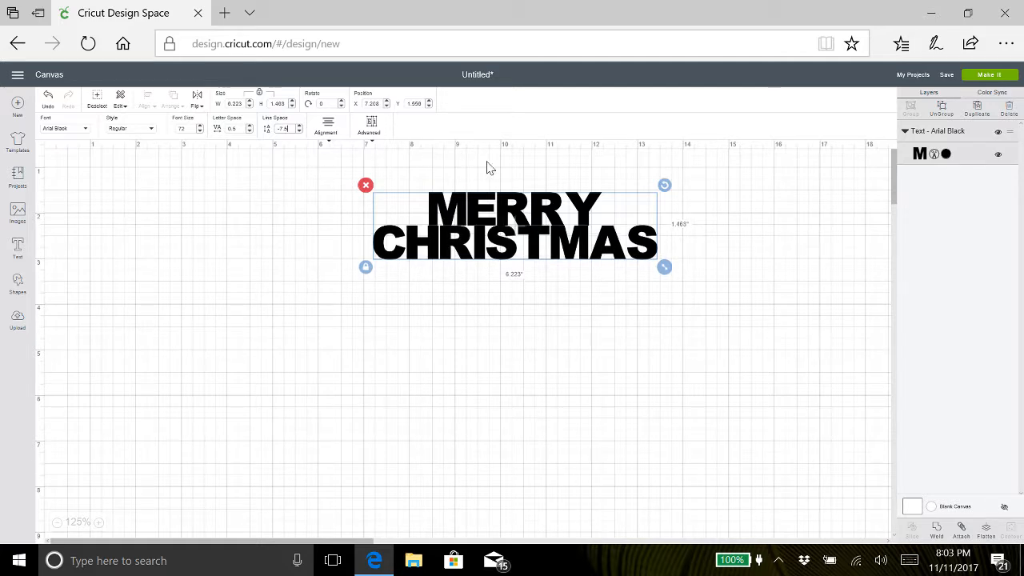
left_click(590, 320)
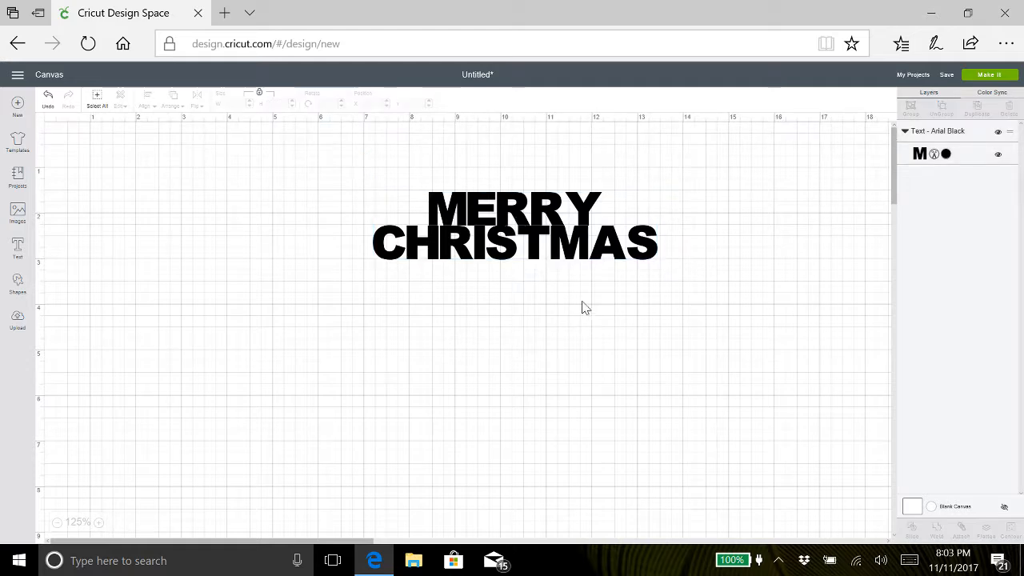
Step: Ungroup the MERRY CHRISTMAS text into single letters and shift the Y of MERRY left to overlap the neighbouring R
left_click(581, 218)
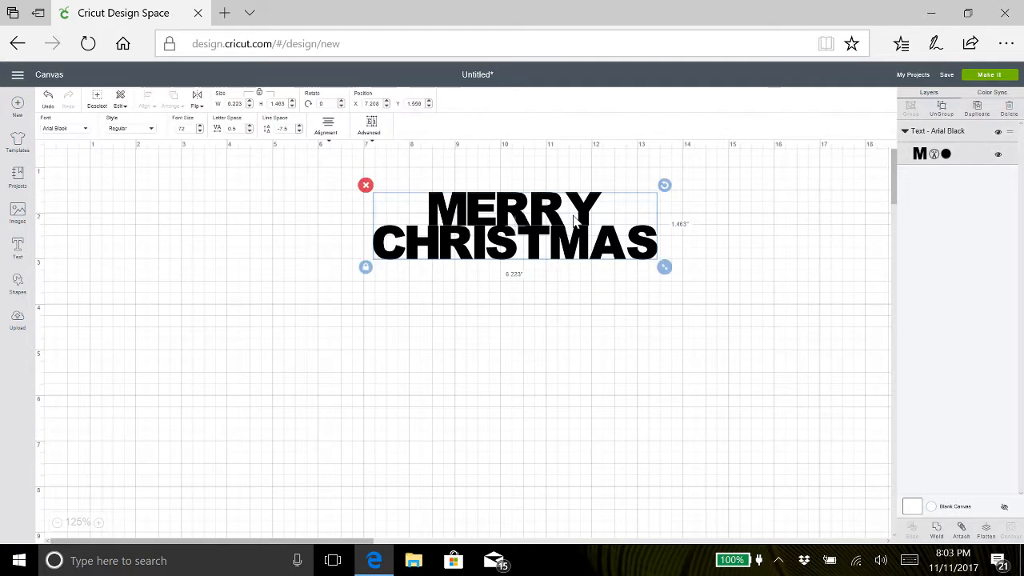
left_click(945, 114)
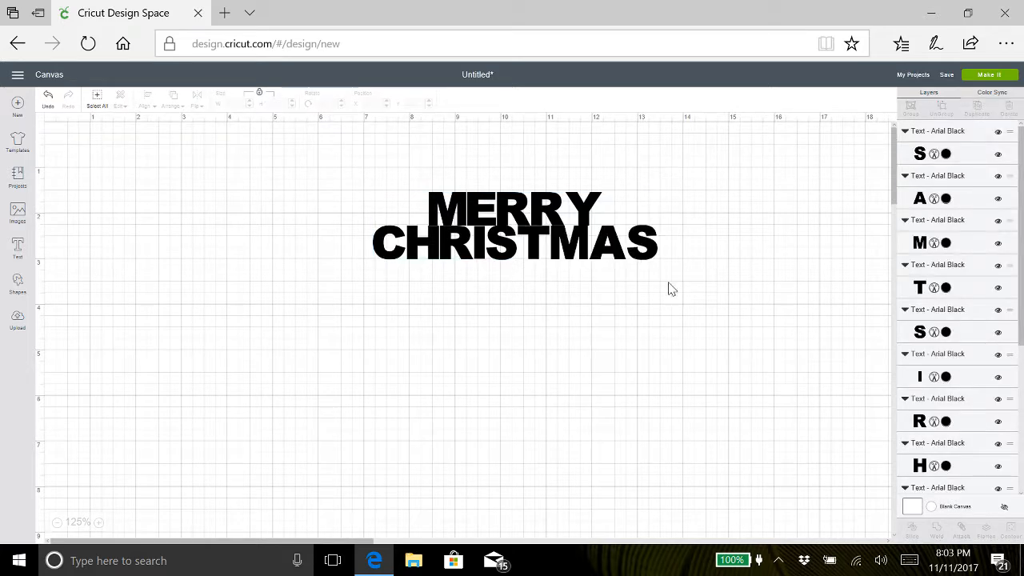
left_click(588, 216)
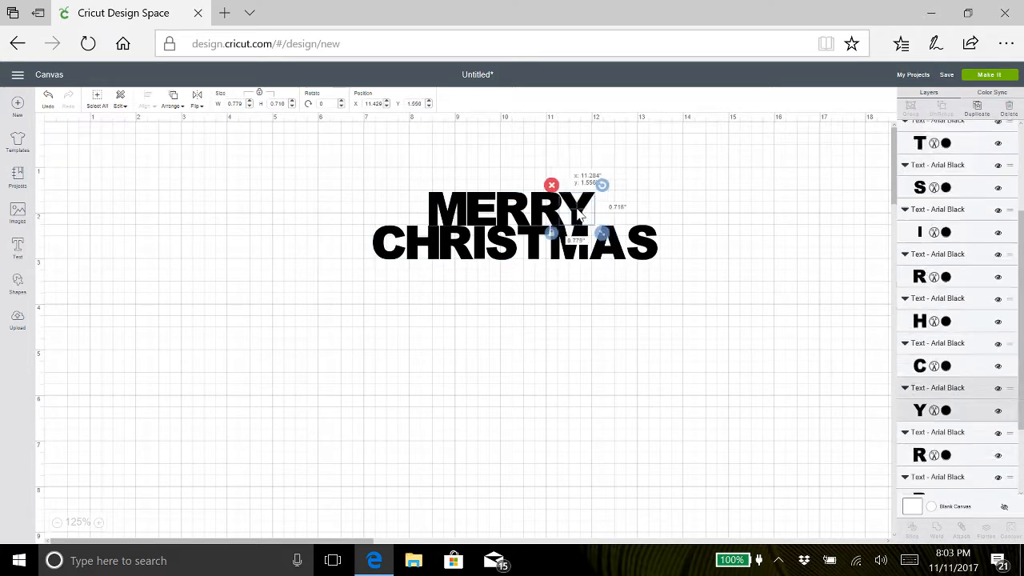
left_click_drag(579, 215, 579, 216)
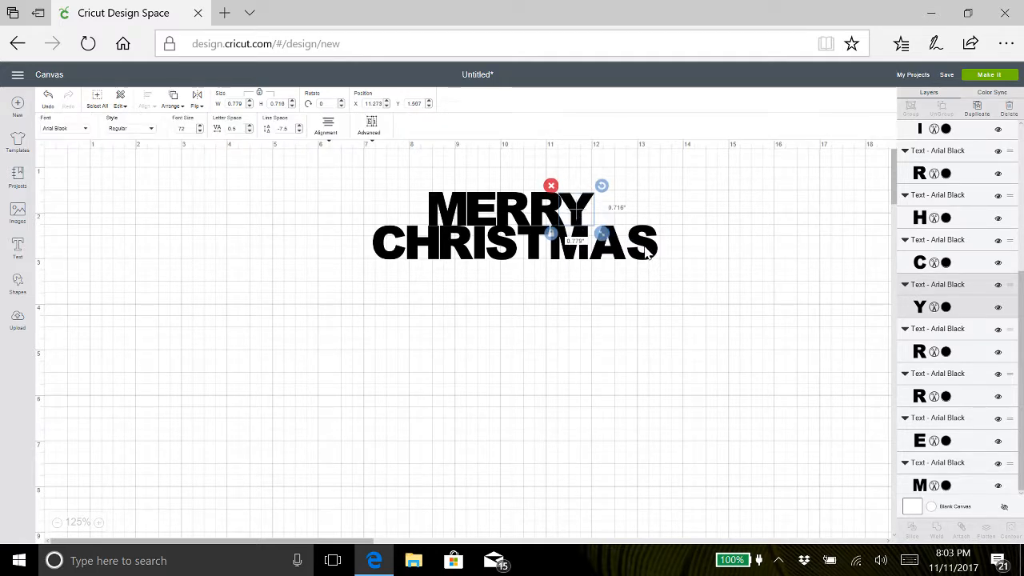
Step: Close the remaining gaps in MERRY CHRISTMAS by moving individual letters, including the A, Y, I, C and last S, until neighbours touch or overlap
left_click_drag(606, 255, 600, 251)
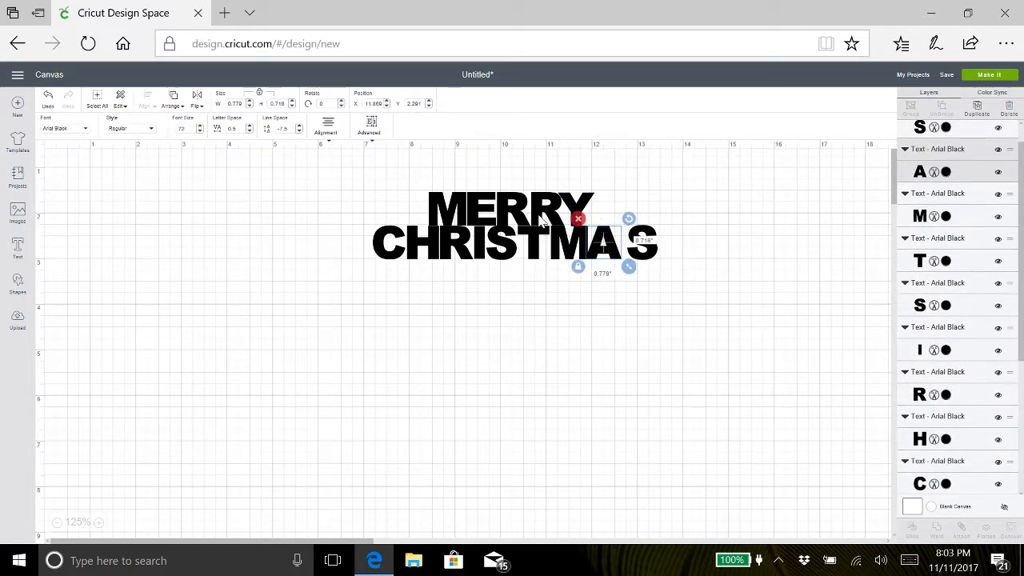
left_click_drag(543, 223, 573, 214)
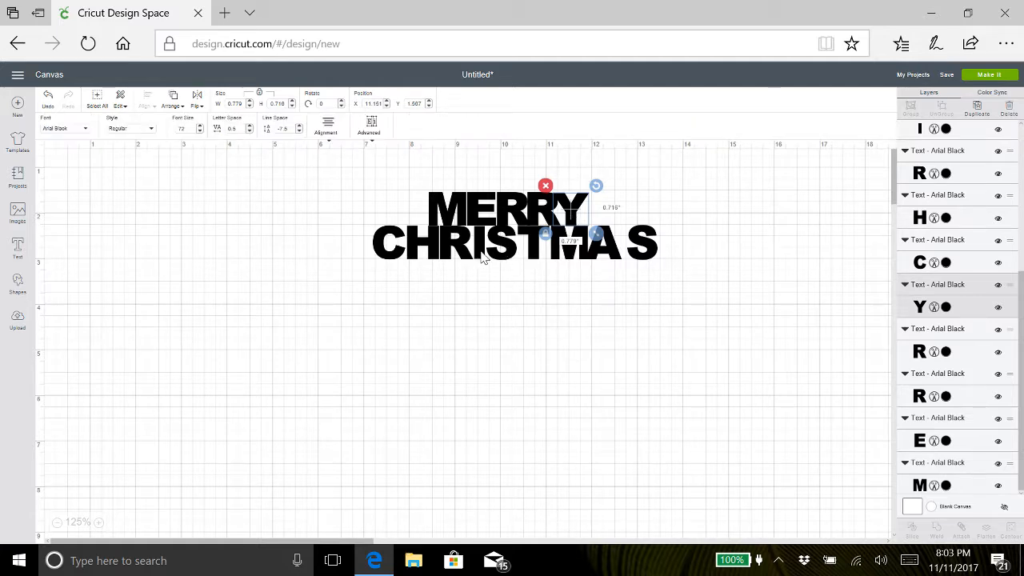
left_click_drag(484, 258, 480, 260)
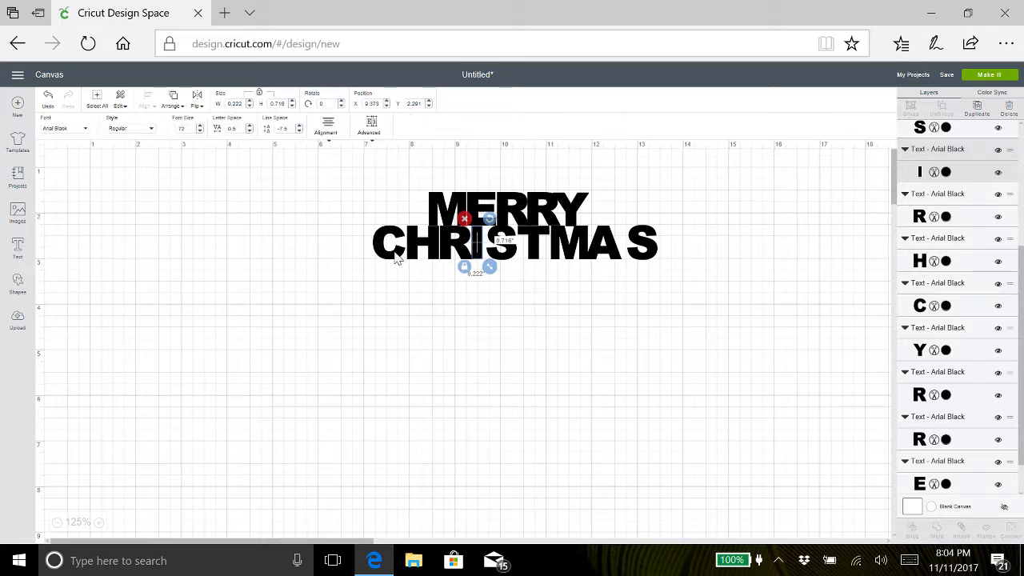
left_click_drag(398, 254, 398, 255)
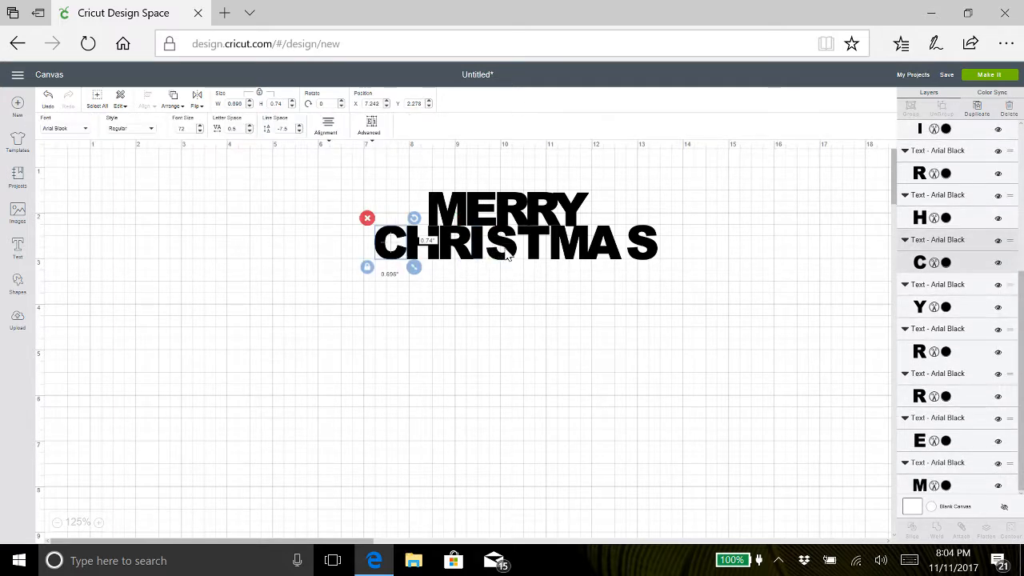
left_click_drag(506, 253, 626, 258)
left_click(581, 307)
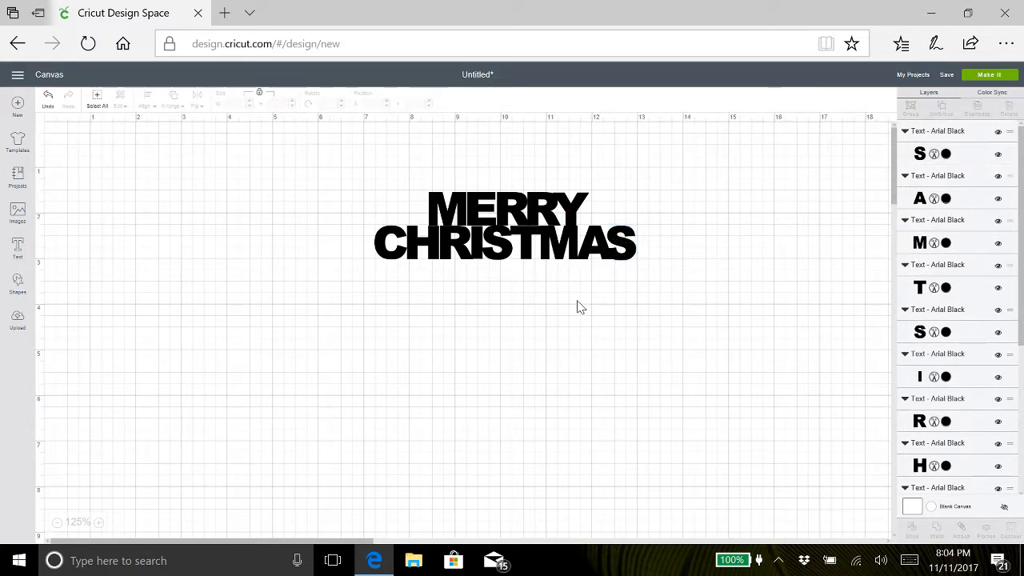
Step: Select all the MERRY CHRISTMAS letters and group them
left_click(99, 522)
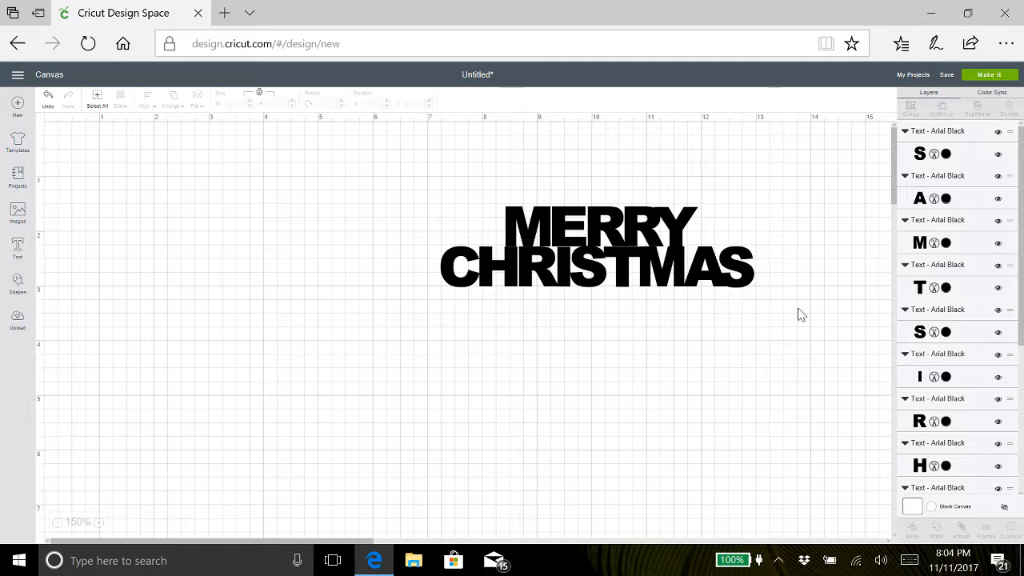
left_click_drag(800, 313, 379, 182)
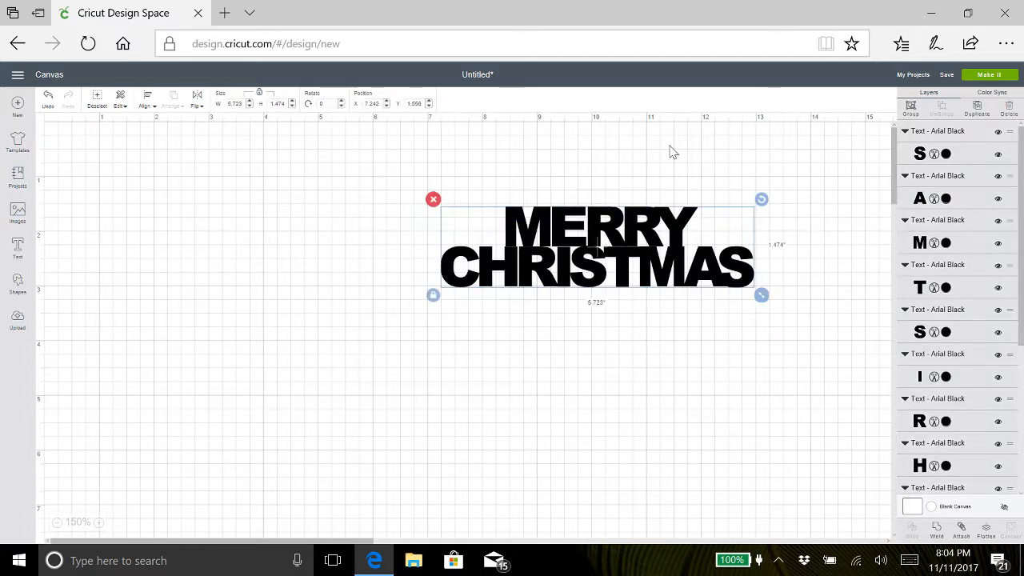
left_click(912, 112)
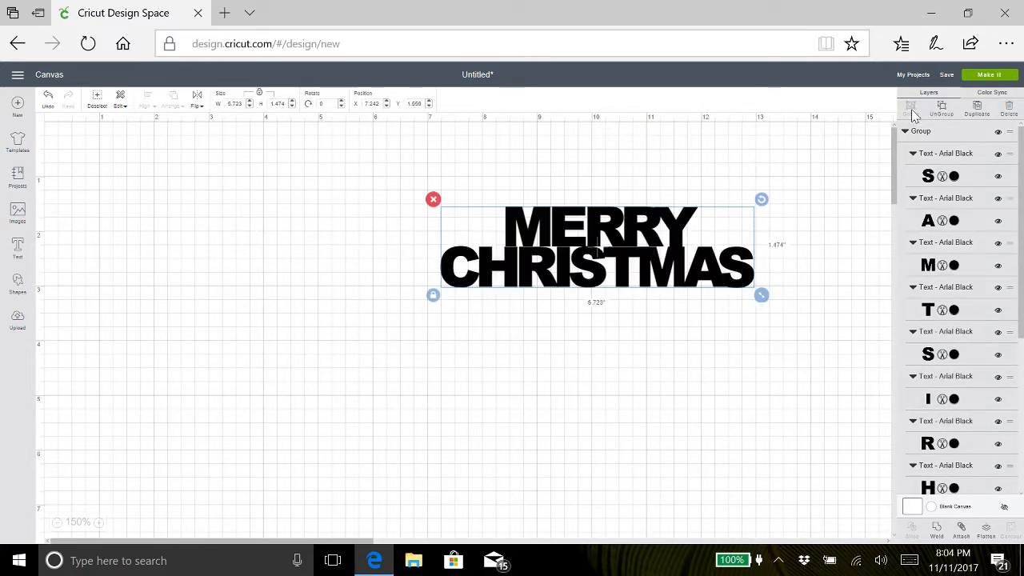
Step: Move the grouped MERRY CHRISTMAS lettering left to about X 2.4, Y 1.4 and deselect it
left_click_drag(613, 264, 429, 259)
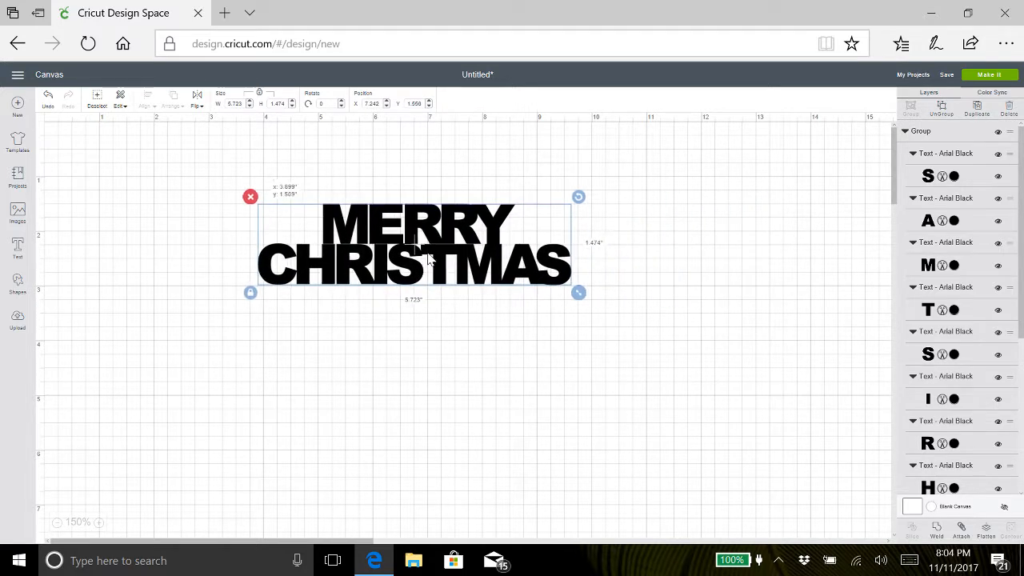
left_click(99, 522)
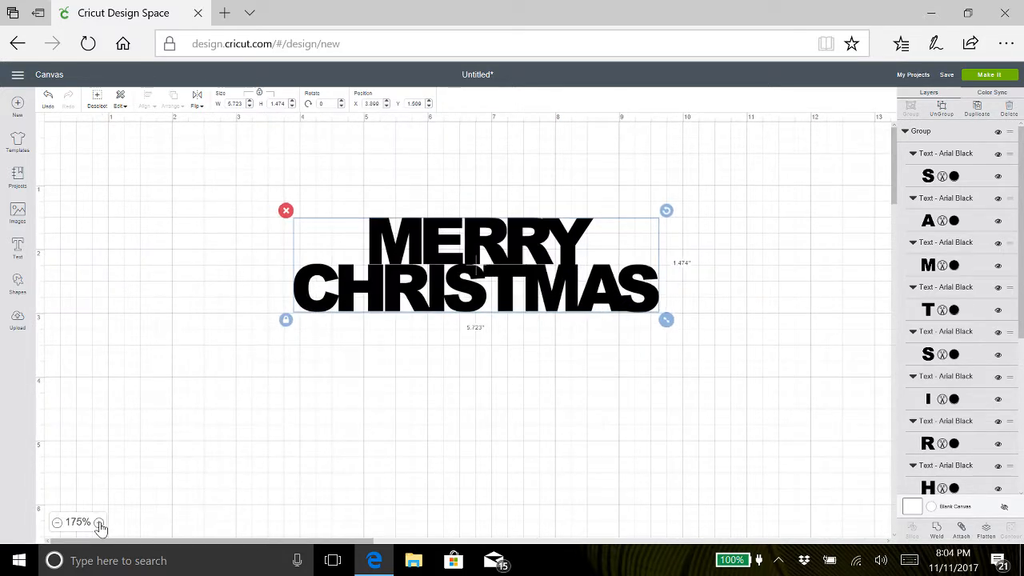
left_click(99, 522)
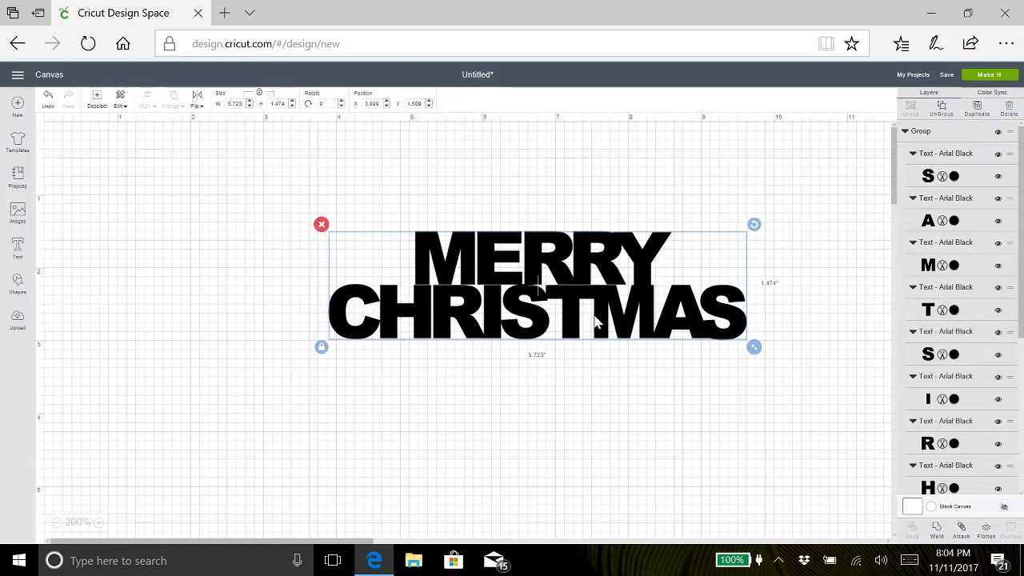
left_click_drag(596, 320, 488, 312)
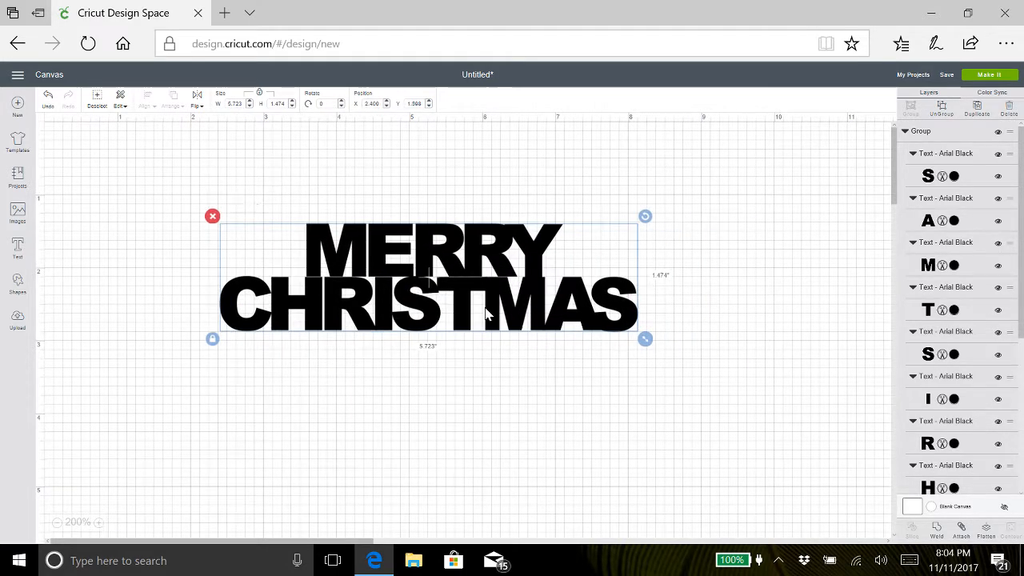
left_click(414, 430)
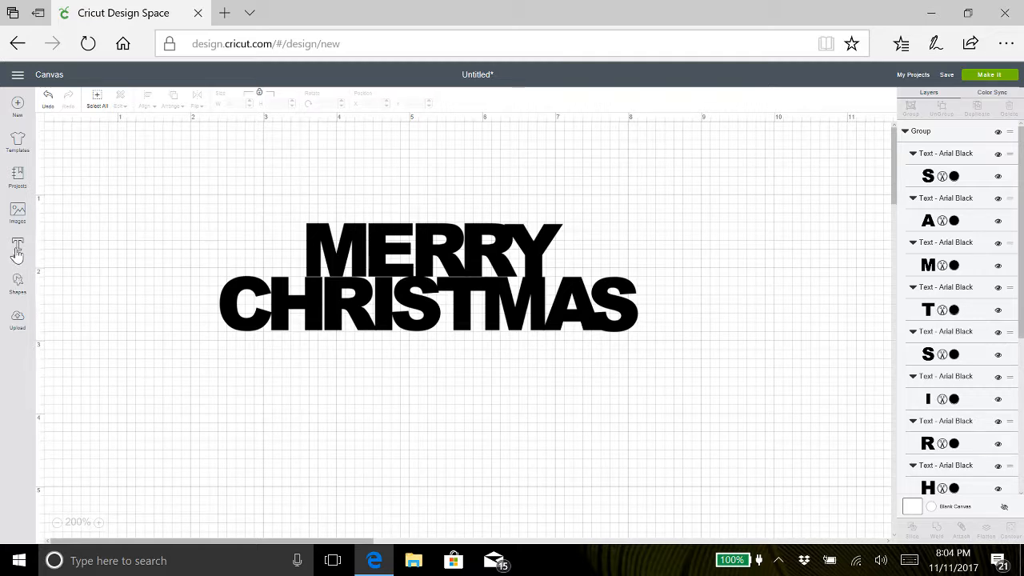
Step: Search the image library for "christmas"
left_click(18, 215)
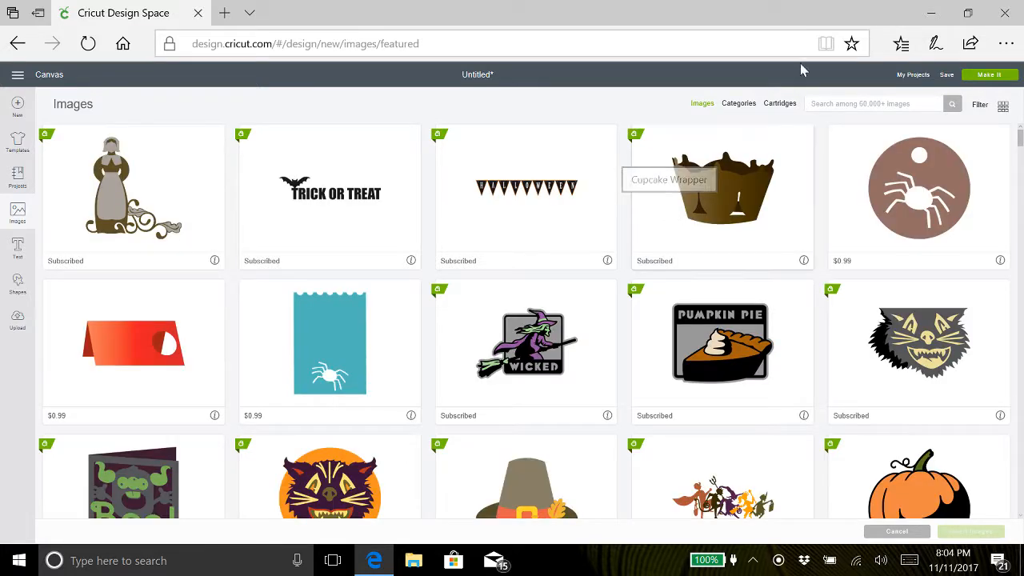
left_click(821, 103)
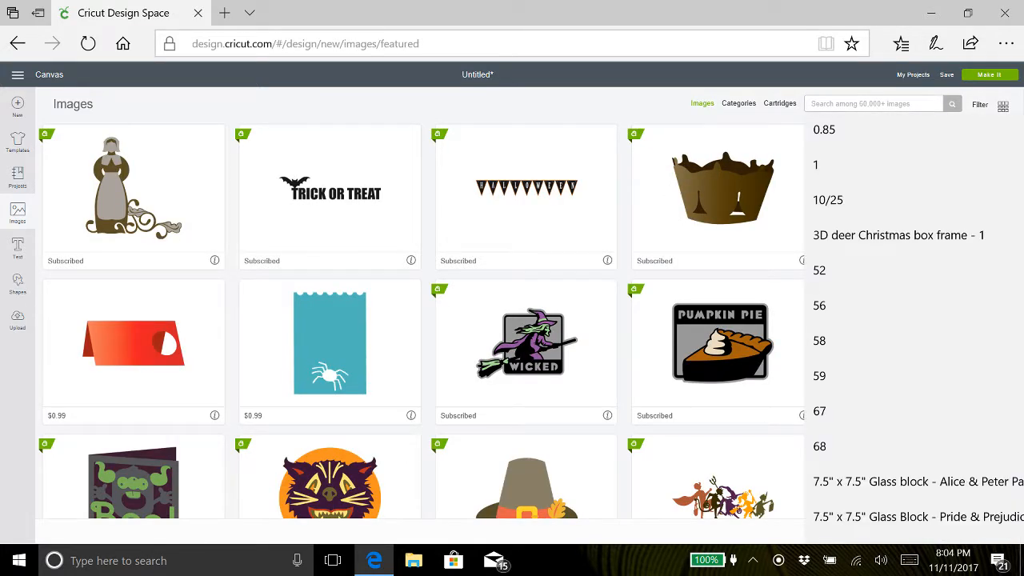
type("christmas")
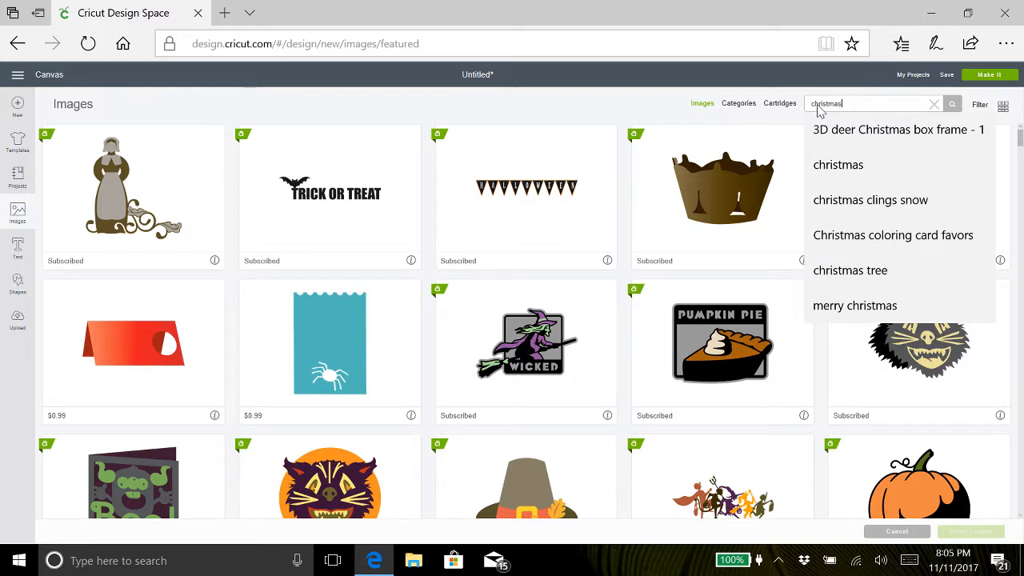
key("Return")
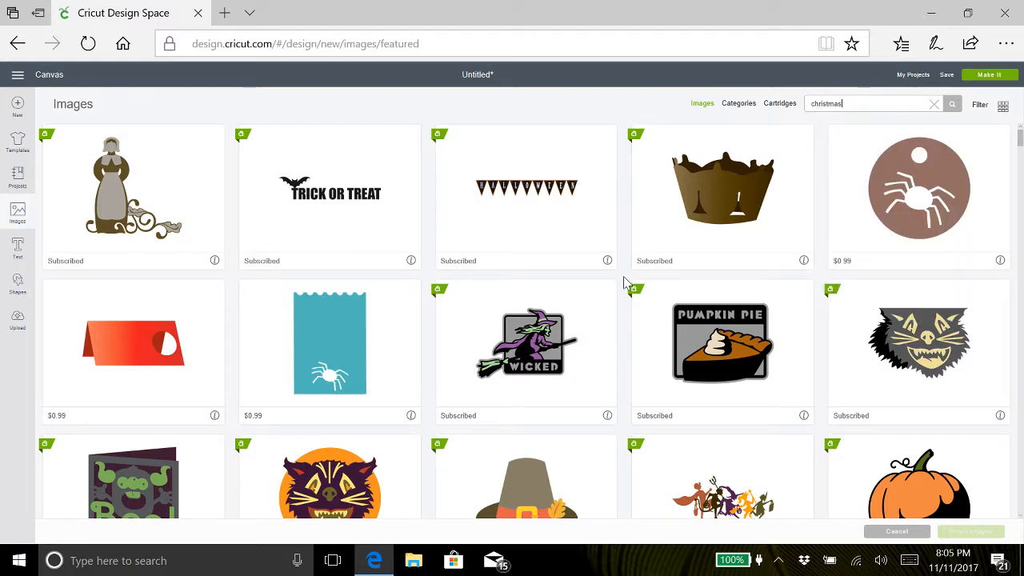
left_click(952, 107)
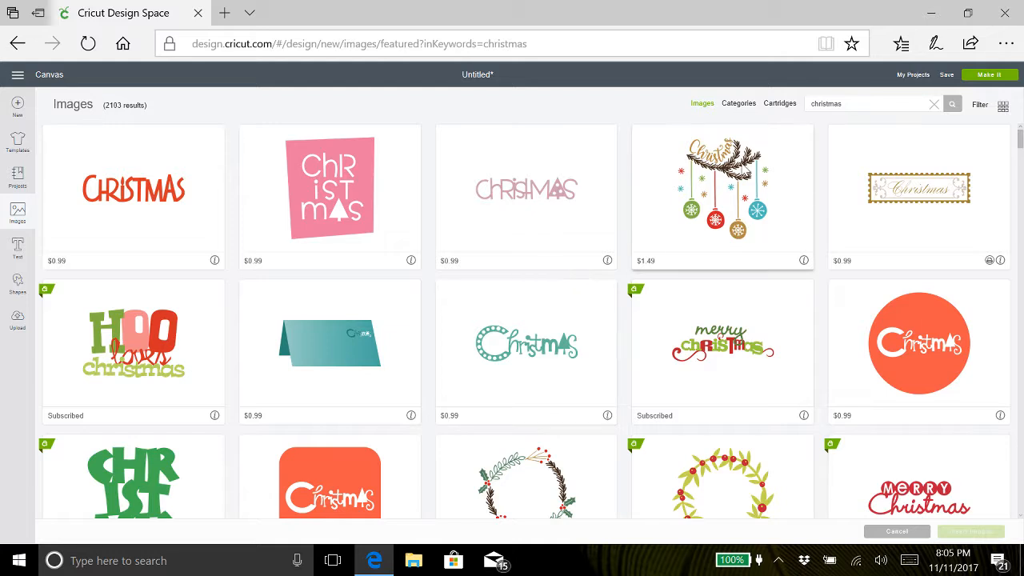
Step: Filter the Christmas image results by ownership to My Images and Cricut Access
left_click(980, 107)
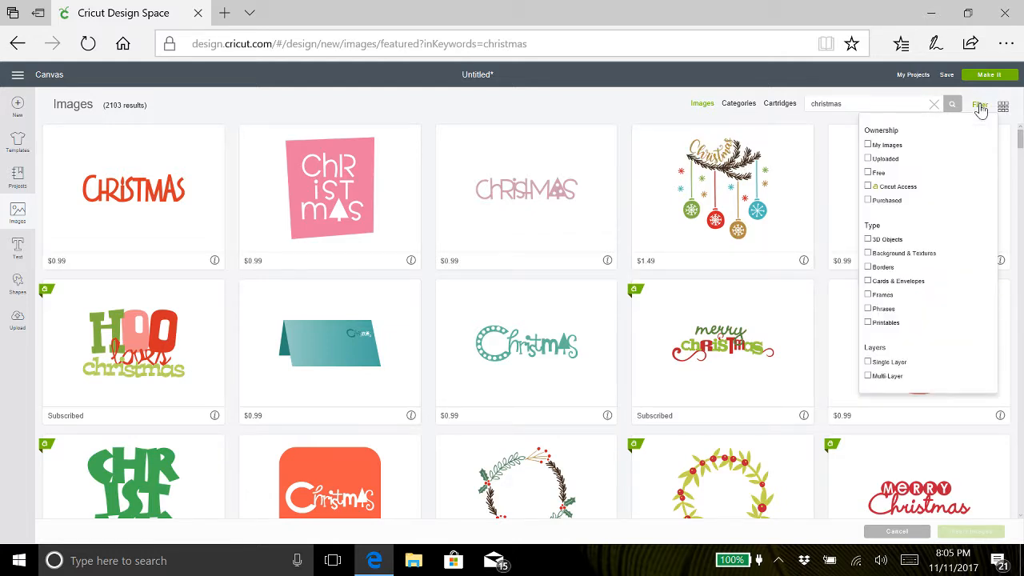
left_click(868, 146)
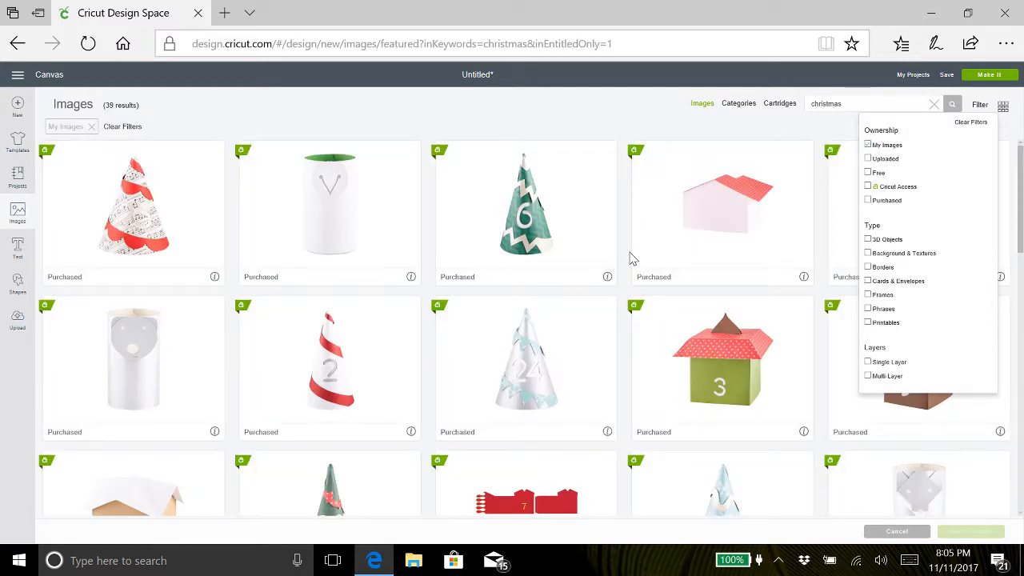
scroll(631, 258, "down", 1)
scroll(632, 259, "down", 3)
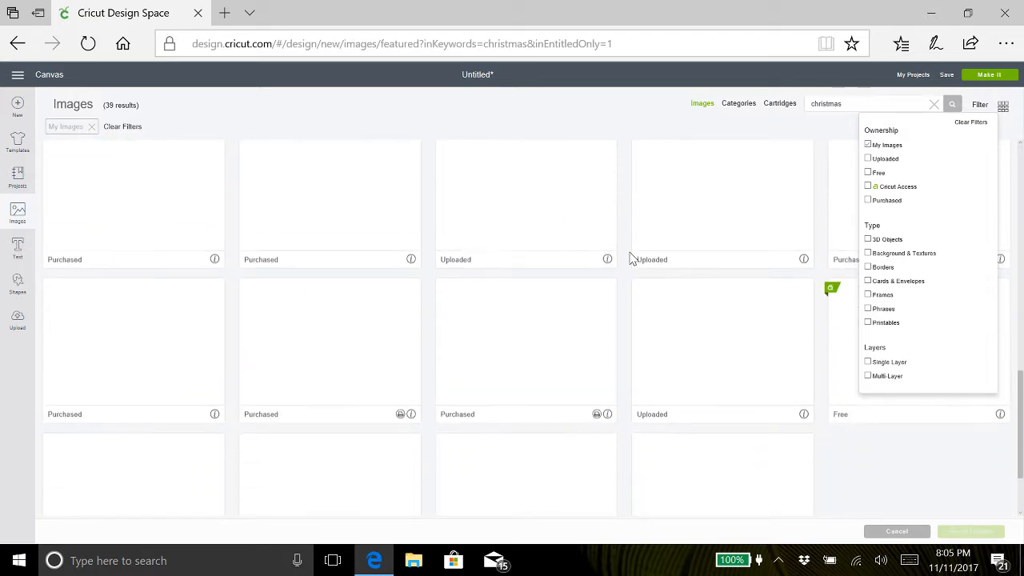
scroll(632, 259, "down", 1)
scroll(631, 259, "up", 2)
scroll(631, 258, "down", 3)
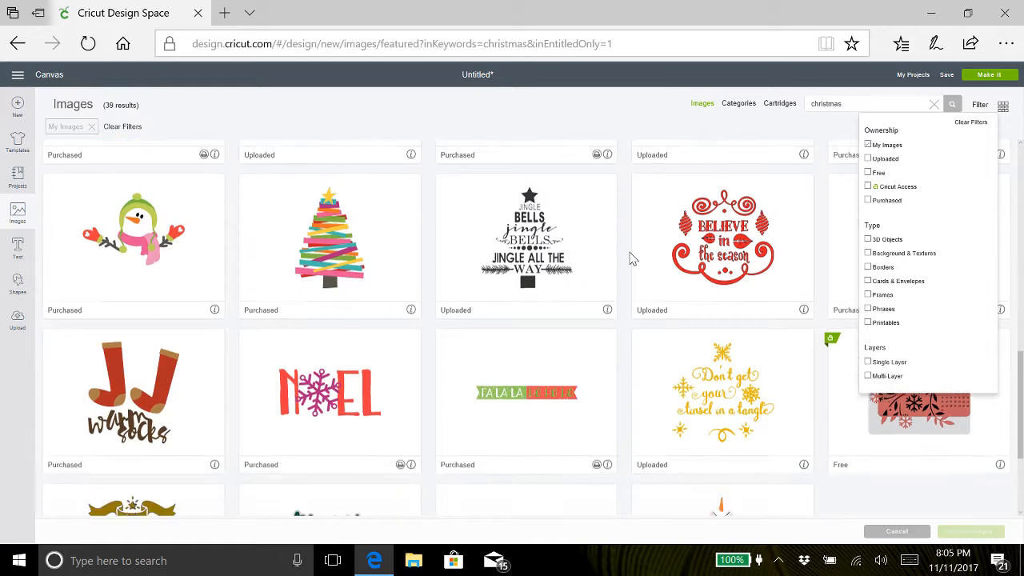
scroll(631, 258, "up", 15)
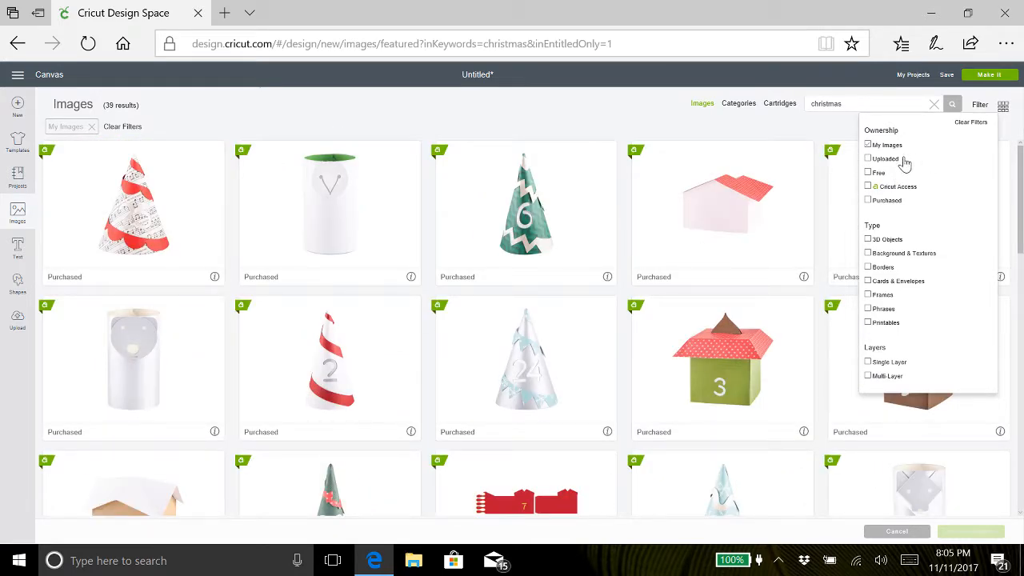
left_click(869, 187)
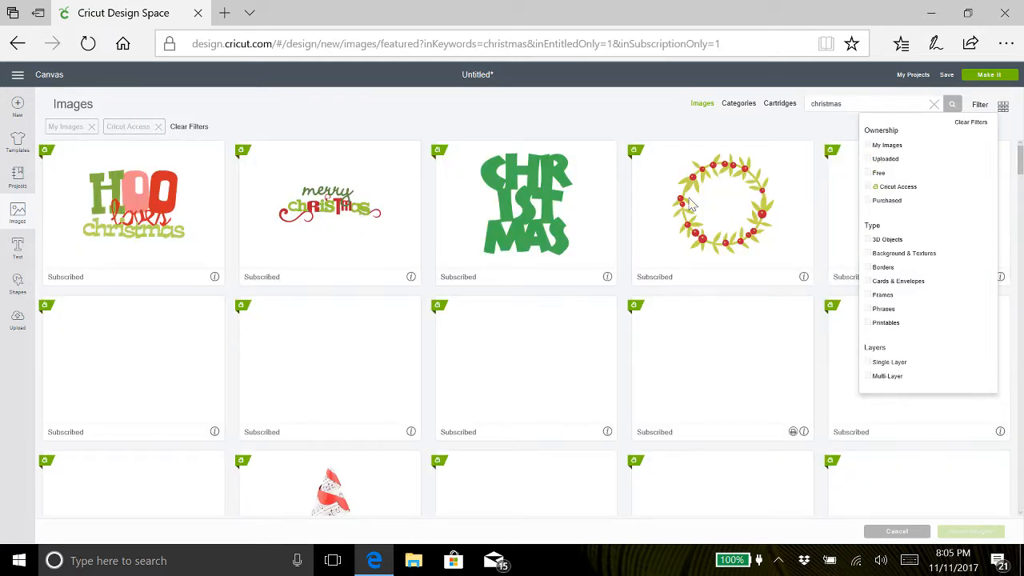
Step: Look through the filtered Christmas images for a simple motif to pair with the MERRY CHRISTMAS lettering
scroll(641, 309, "down", 3)
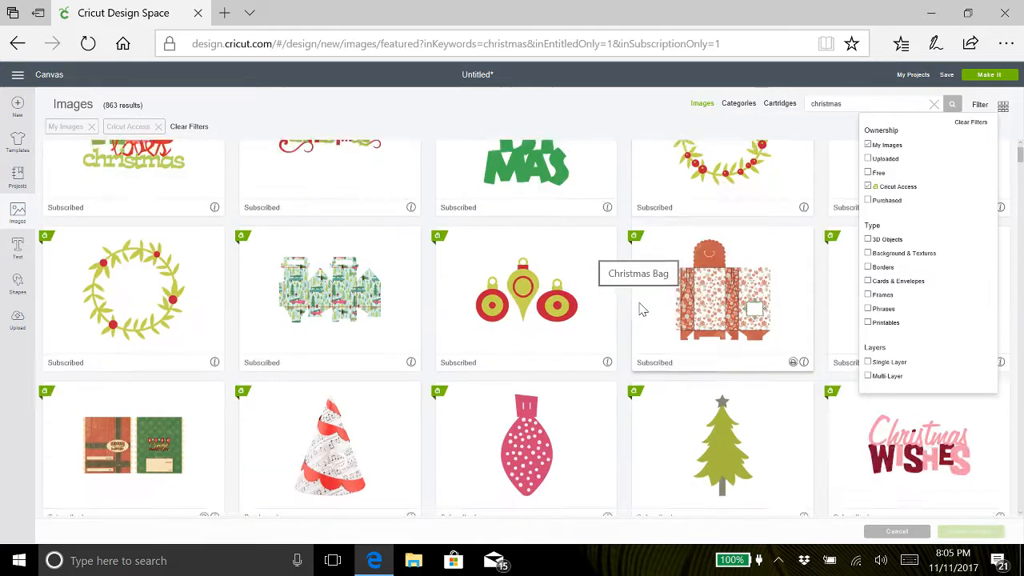
scroll(640, 310, "down", 1)
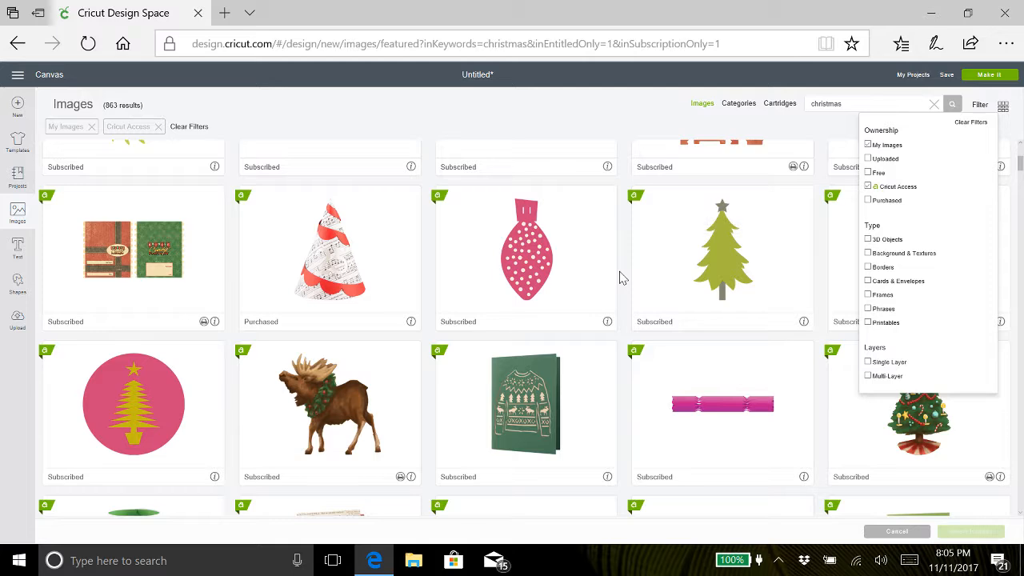
scroll(621, 276, "down", 1)
scroll(623, 278, "up", 1)
scroll(623, 279, "down", 2)
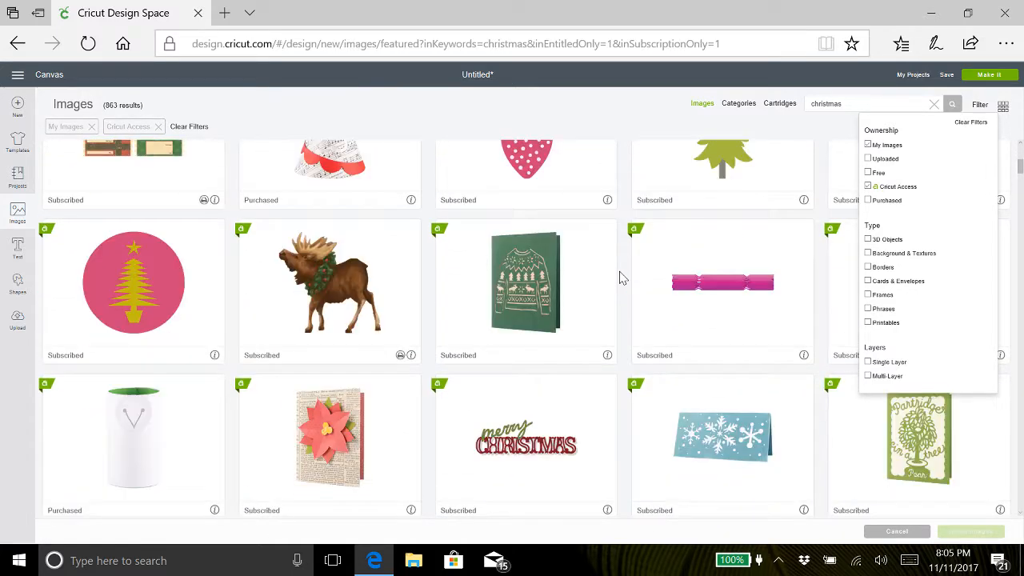
scroll(621, 277, "down", 5)
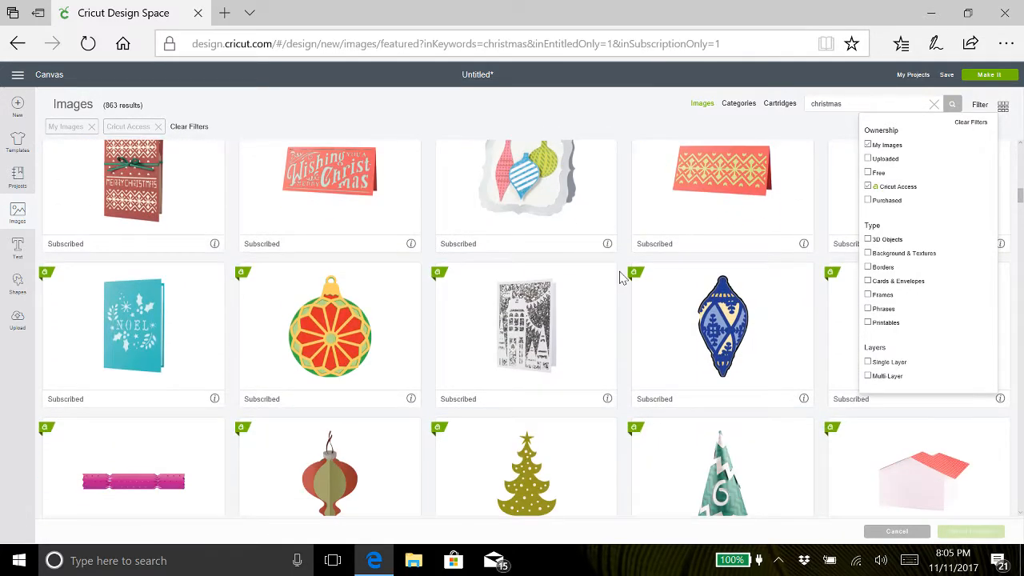
scroll(621, 277, "down", 1)
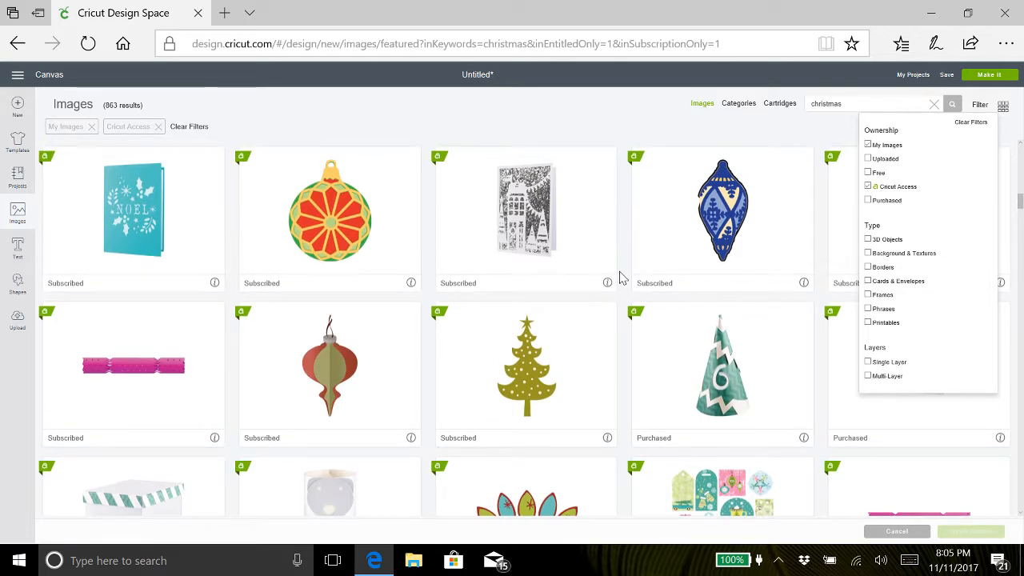
scroll(622, 278, "down", 5)
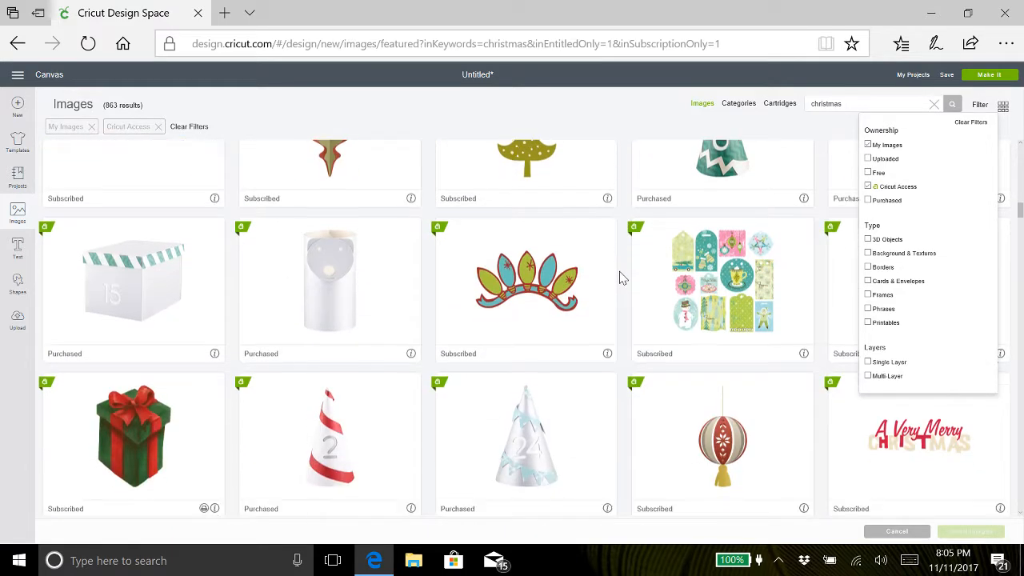
scroll(622, 278, "up", 3)
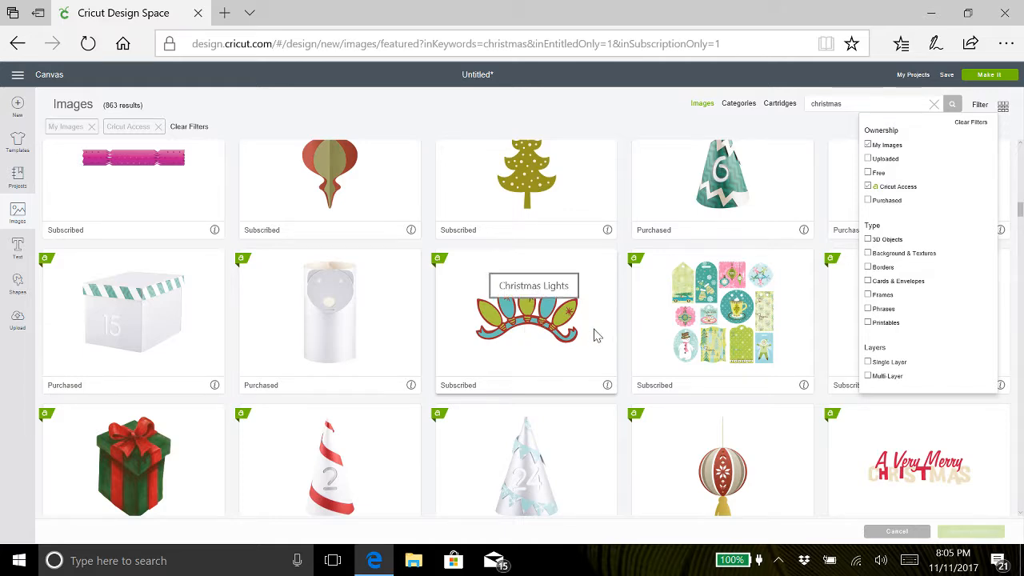
scroll(602, 334, "down", 10)
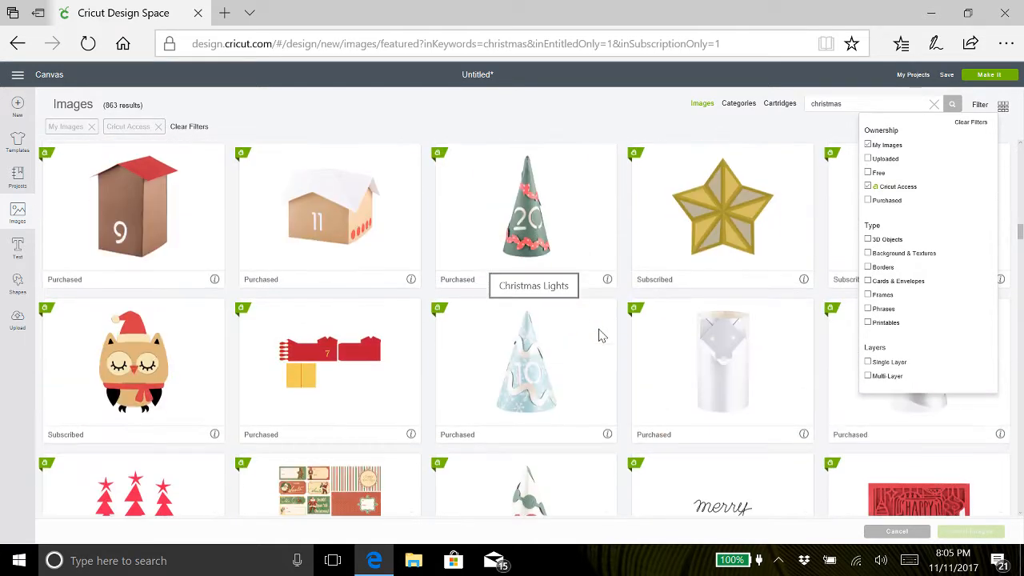
scroll(602, 335, "down", 4)
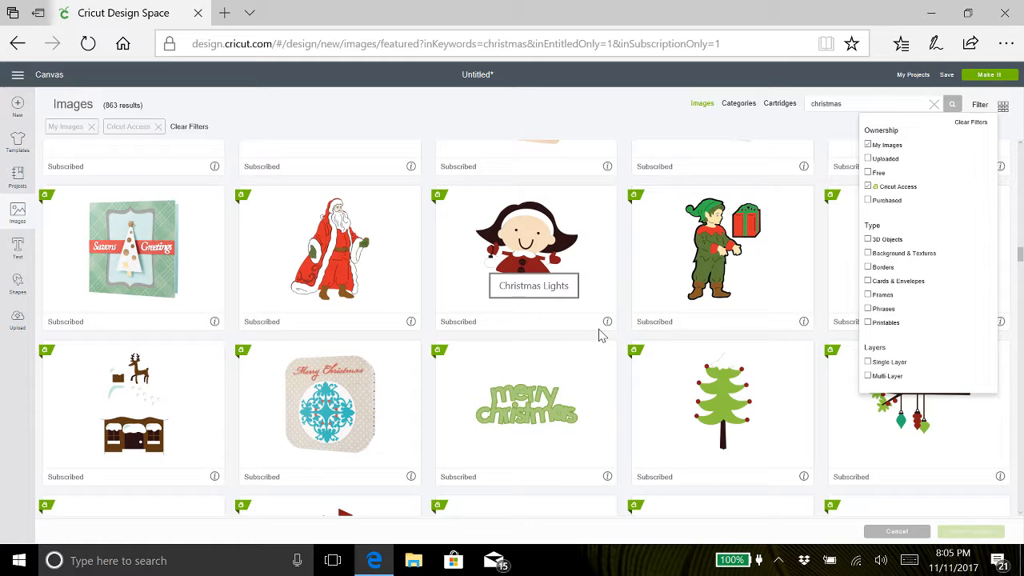
scroll(602, 335, "down", 8)
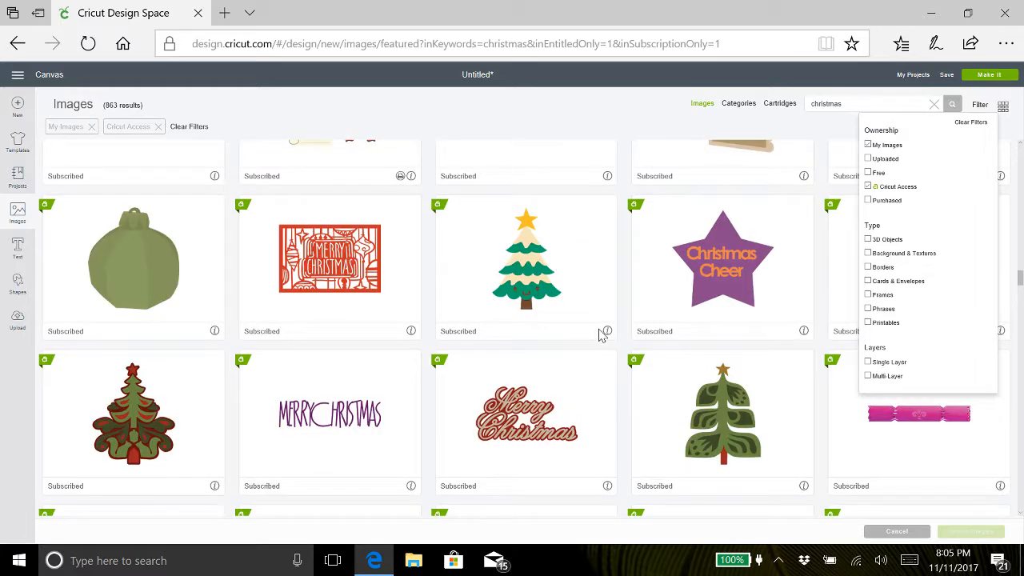
scroll(601, 334, "up", 1)
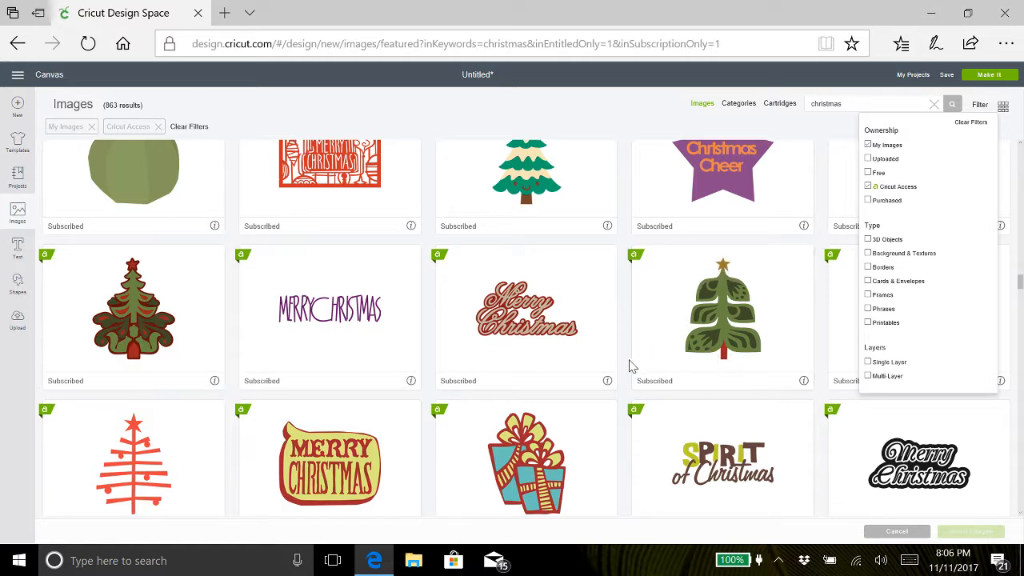
scroll(631, 361, "down", 3)
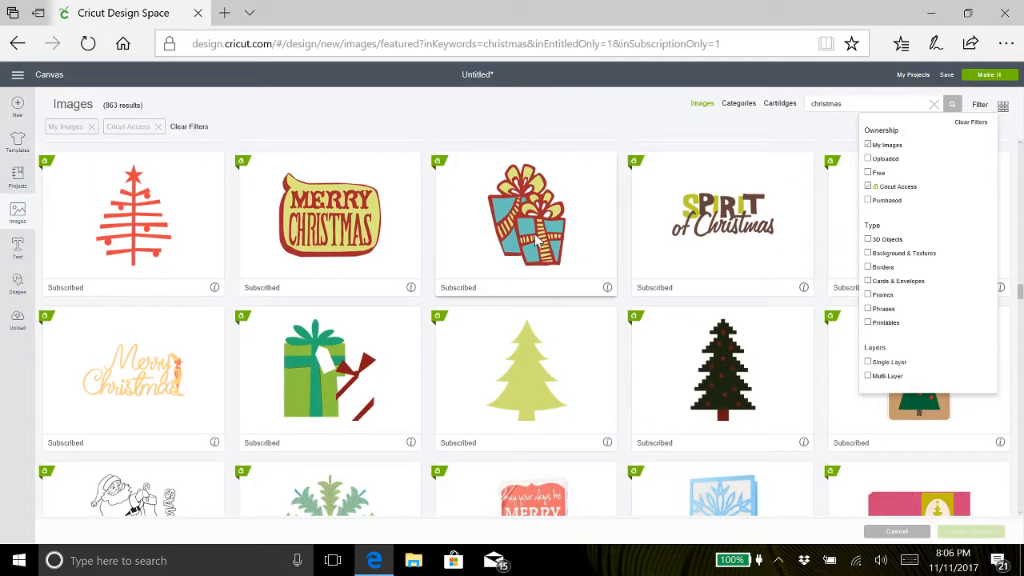
scroll(631, 366, "down", 2)
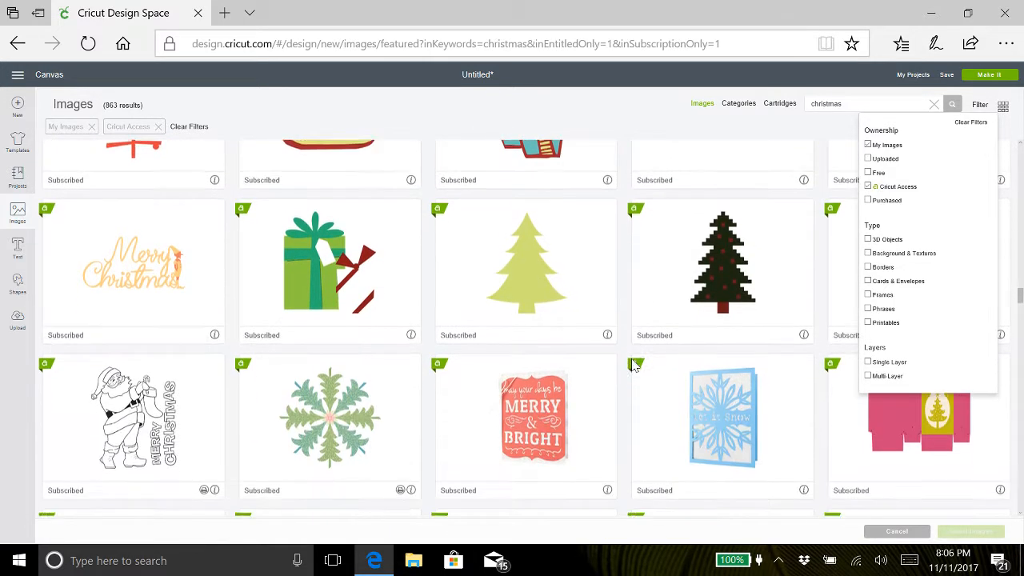
scroll(631, 366, "down", 7)
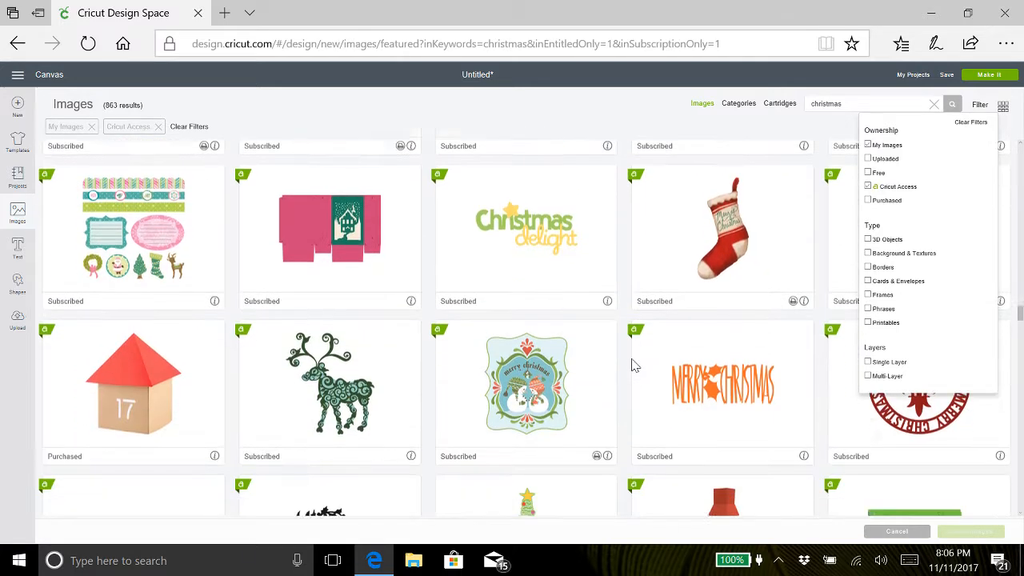
scroll(632, 366, "down", 2)
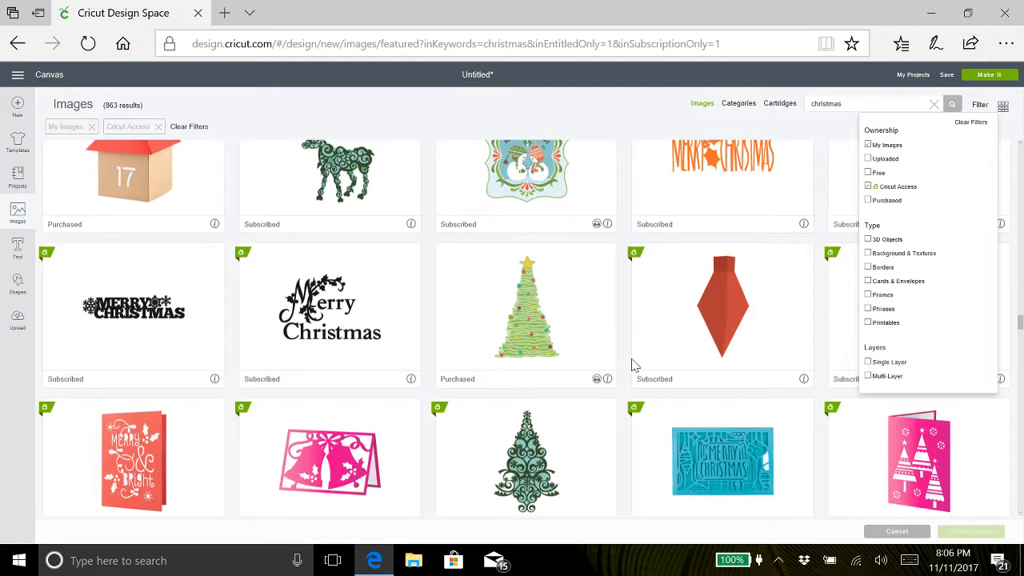
scroll(631, 365, "down", 6)
scroll(631, 366, "down", 3)
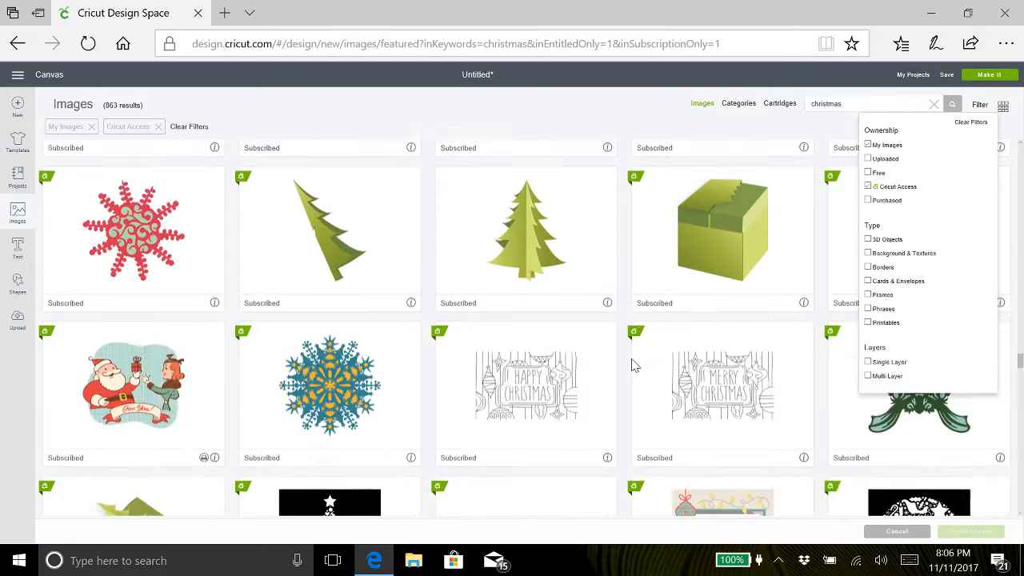
scroll(632, 366, "down", 6)
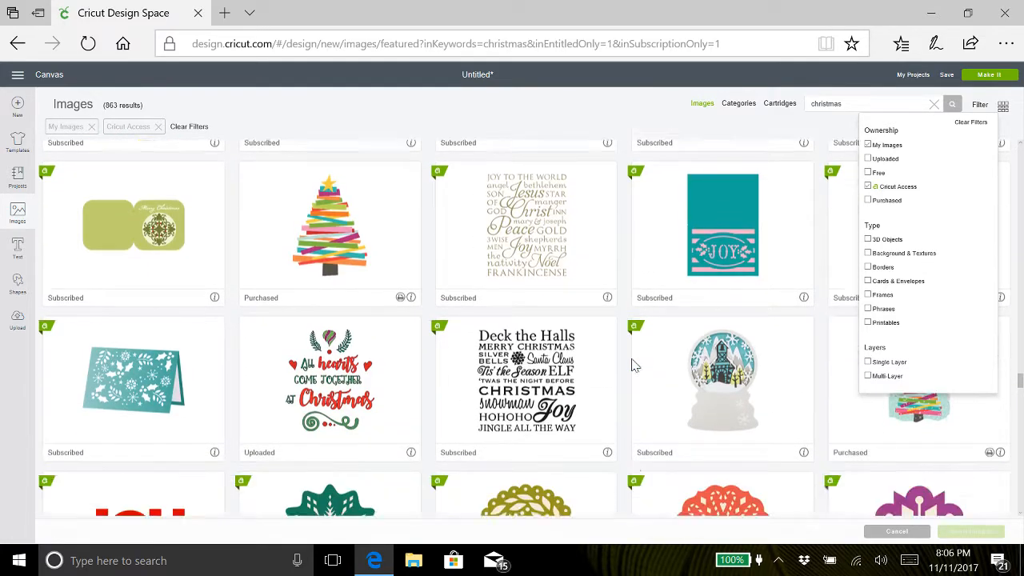
scroll(632, 365, "down", 10)
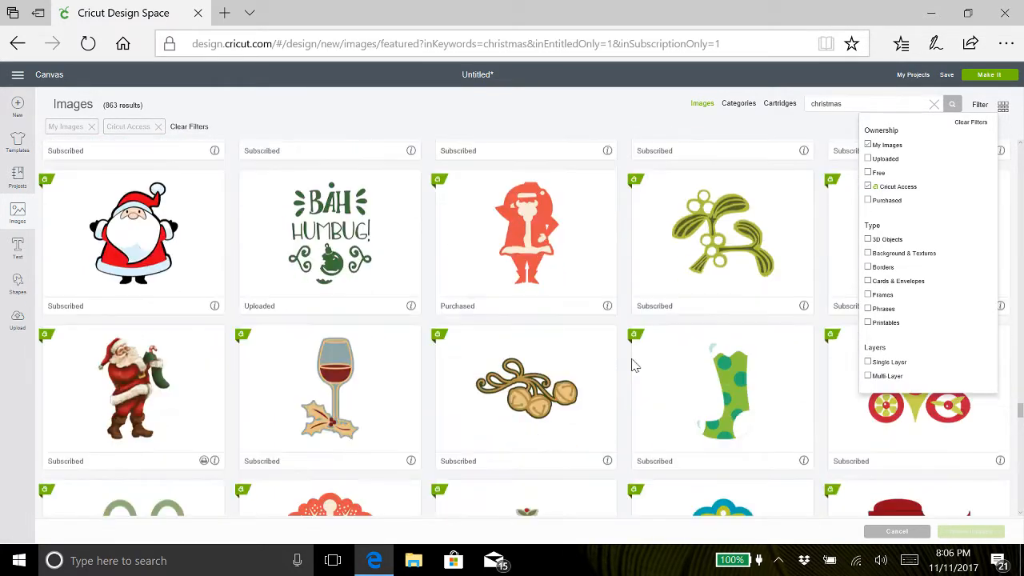
scroll(631, 365, "down", 5)
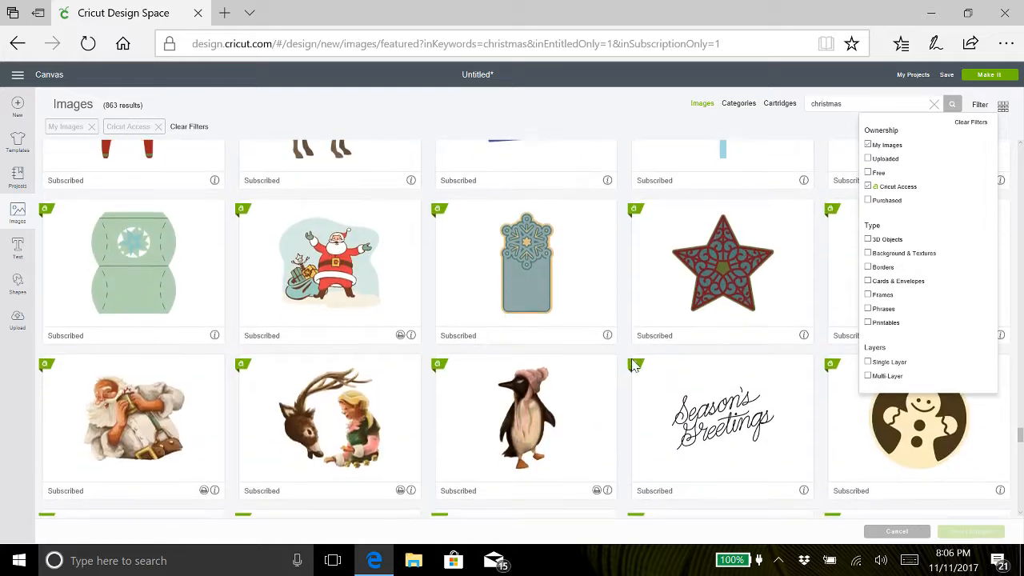
scroll(631, 366, "down", 5)
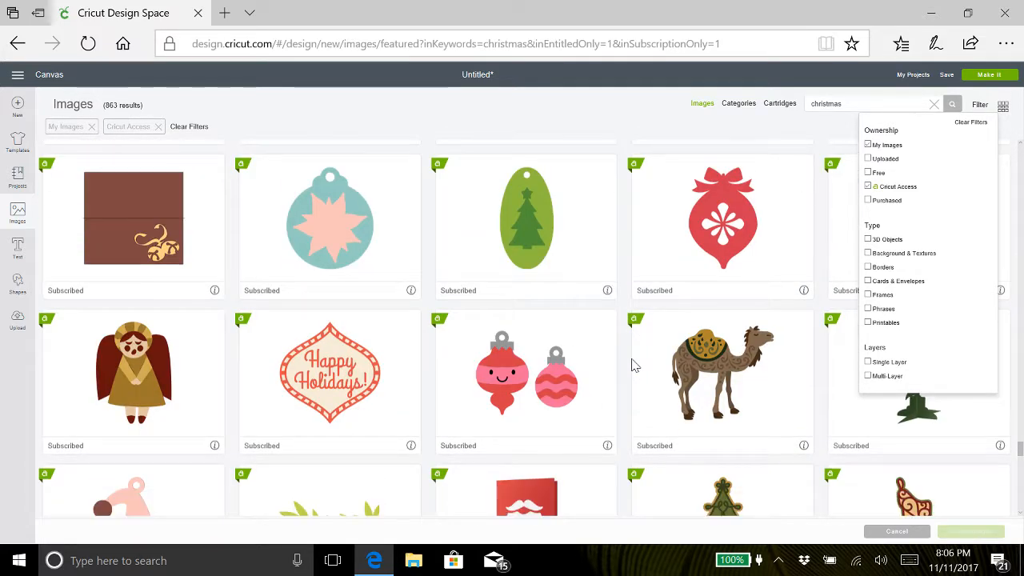
Step: Insert the red ornament with a bow and fit it left of the lettering at about 0.95 by 1.41 inches, X 1.2, Y 1.3
left_click(724, 240)
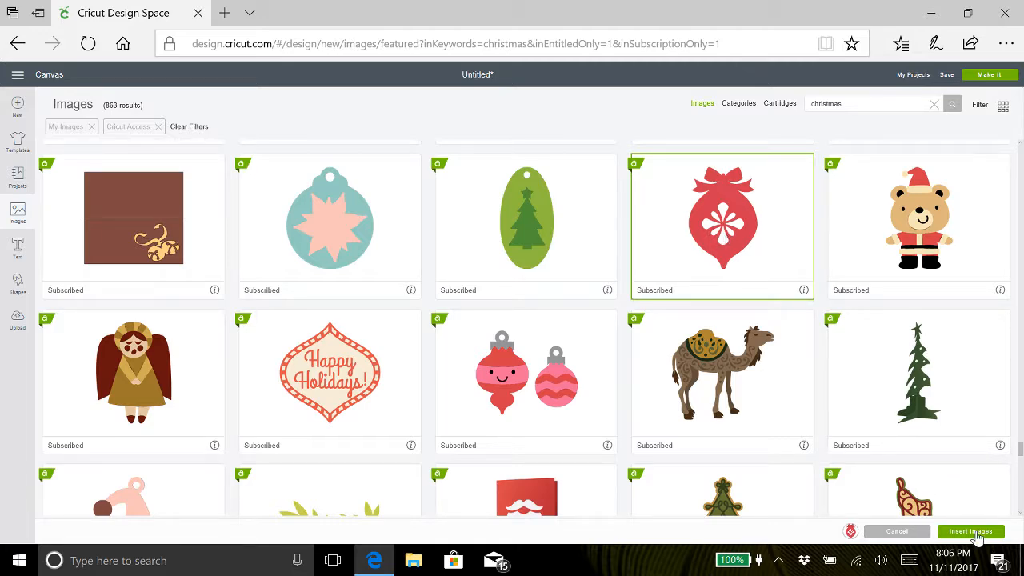
left_click(971, 532)
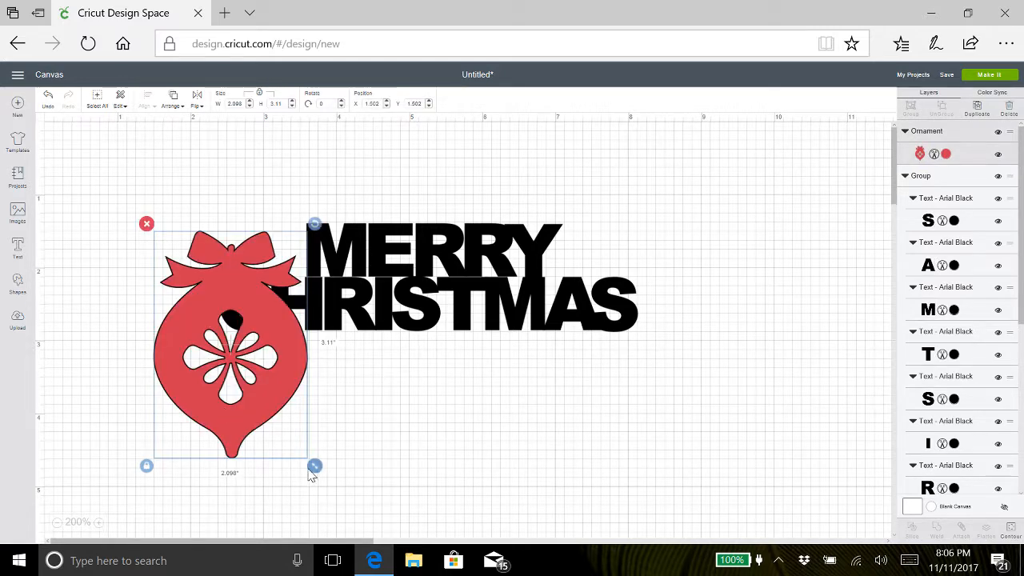
left_click_drag(315, 468, 191, 346)
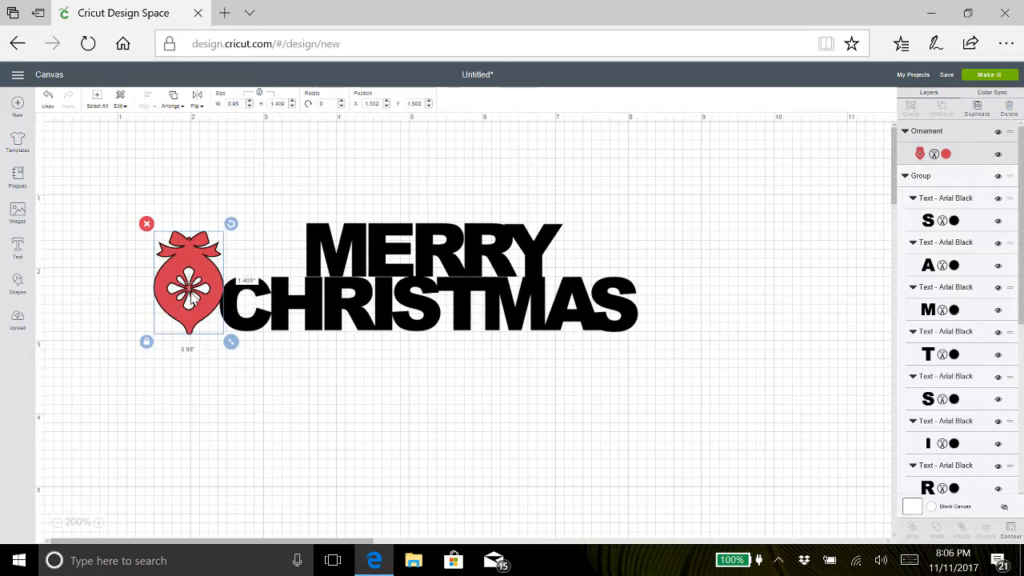
left_click_drag(187, 302, 166, 291)
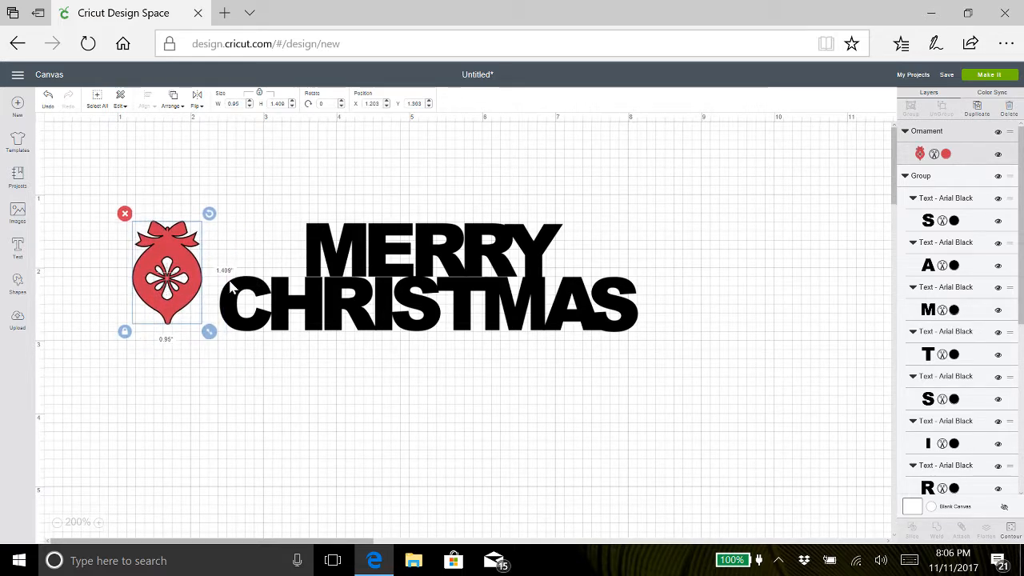
Step: Duplicate the ornament twice and rotate one copy to about 35 degrees and the other to about 327 degrees
left_click(980, 109)
left_click(979, 109)
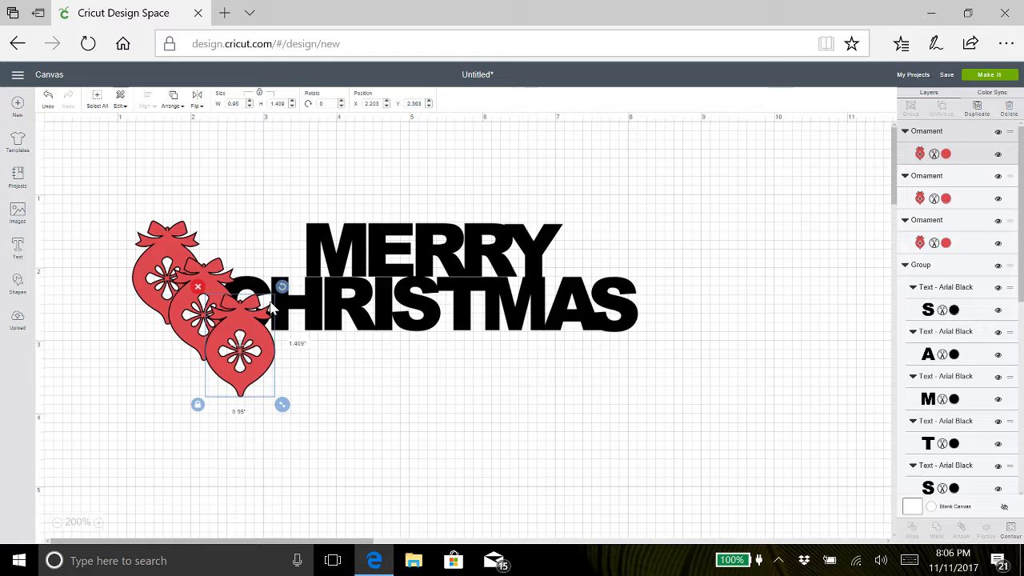
left_click_drag(281, 288, 332, 320)
left_click(211, 284)
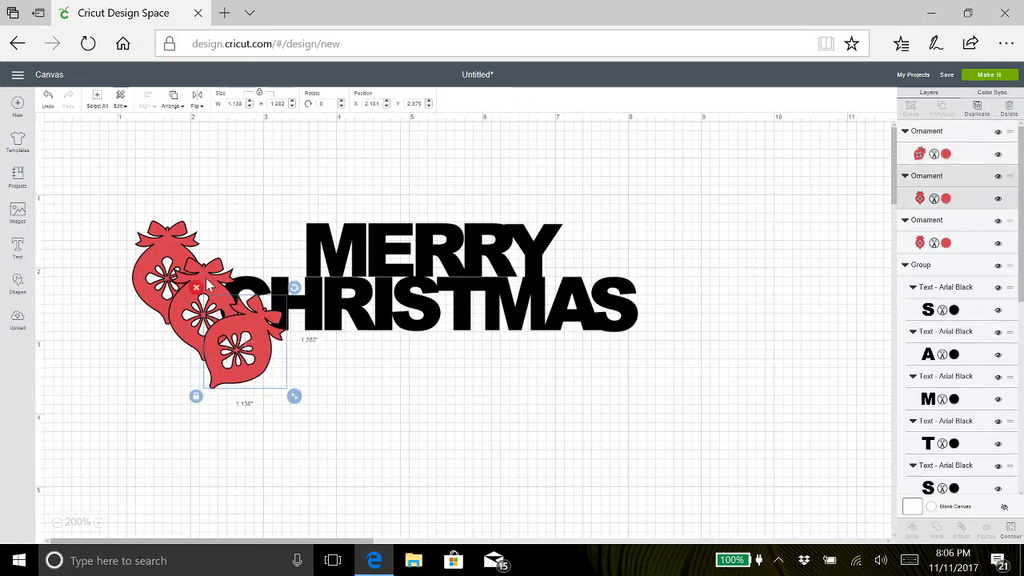
left_click_drag(247, 251, 208, 238)
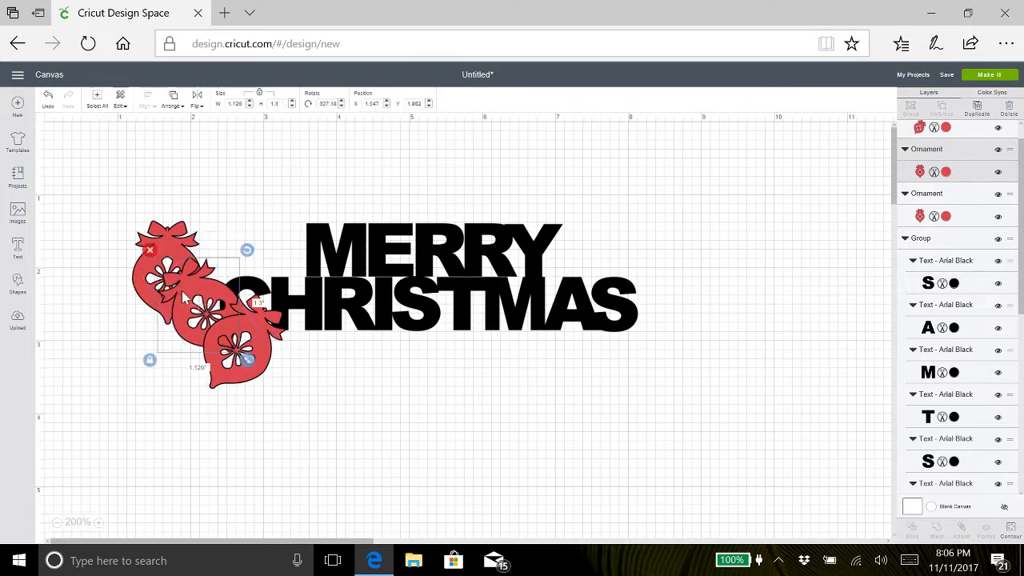
Step: Arrange the three ornaments in a row with the upright one between the two outward-tilted ones
left_click_drag(186, 313, 84, 346)
left_click_drag(168, 295, 168, 361)
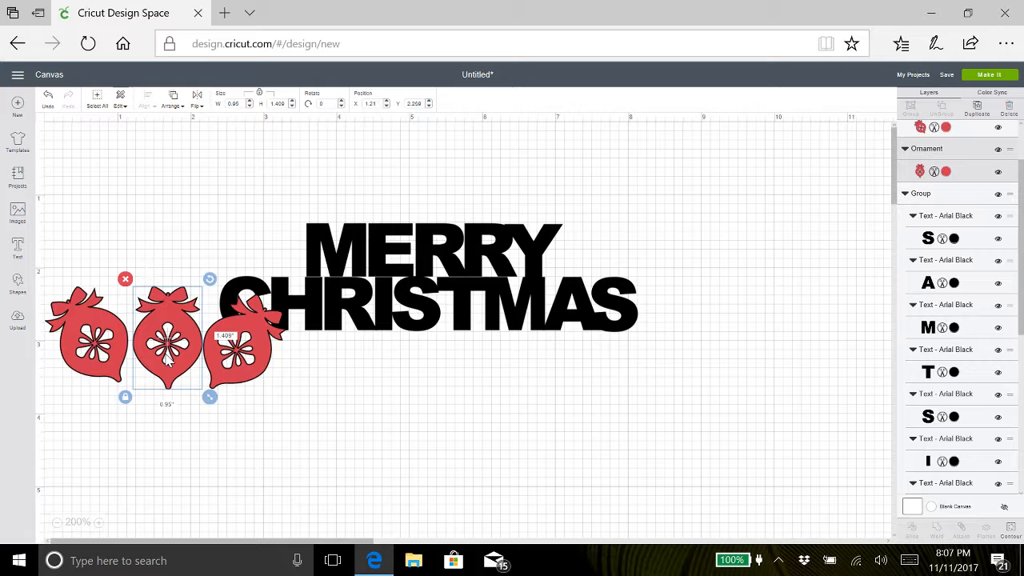
left_click_drag(236, 362, 238, 362)
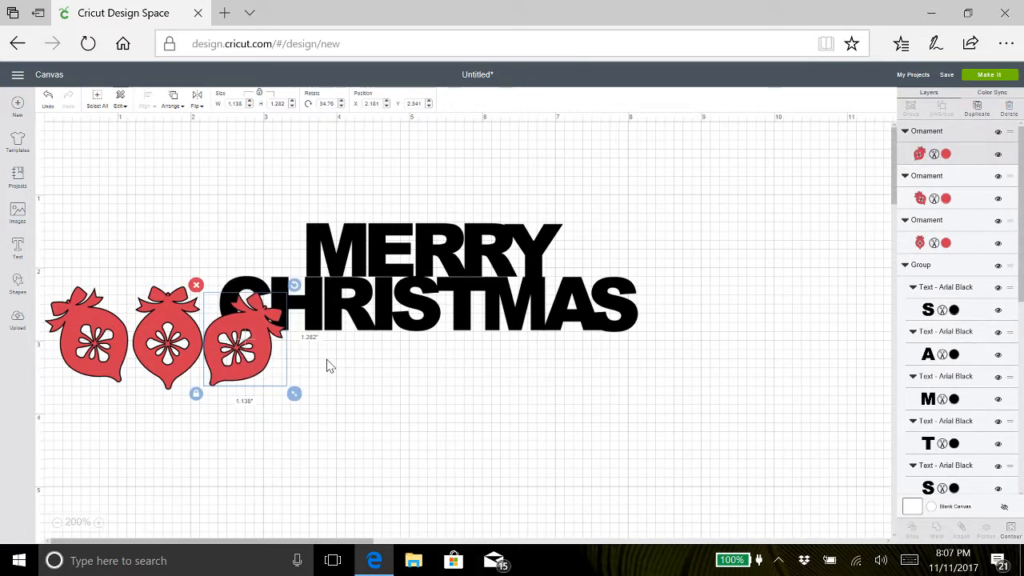
Step: Align the three ornaments along their bottom edges and nudge the middle one to about X 1.18 to even the gaps
left_click_drag(327, 361, 18, 361)
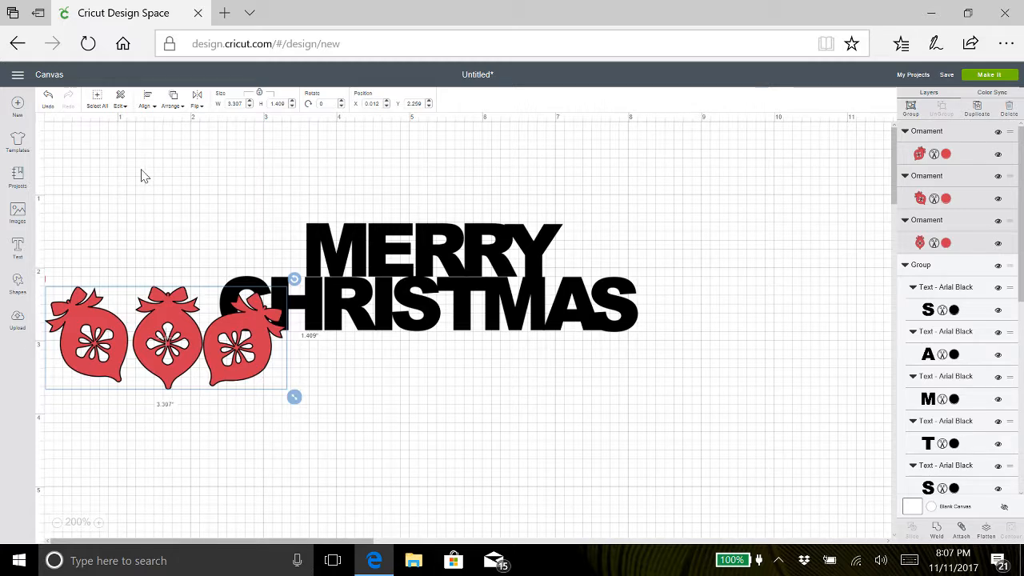
left_click(150, 102)
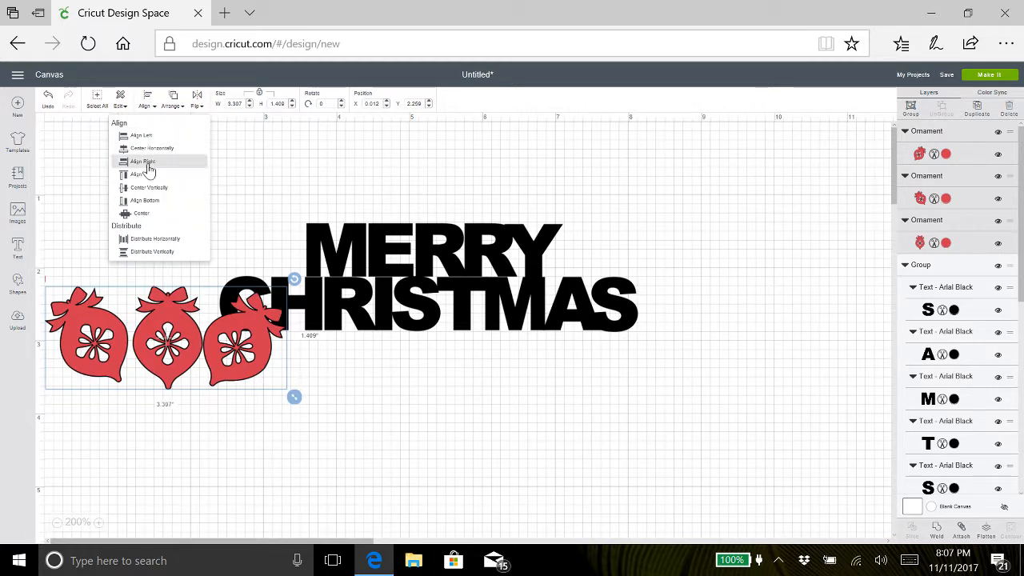
left_click(143, 203)
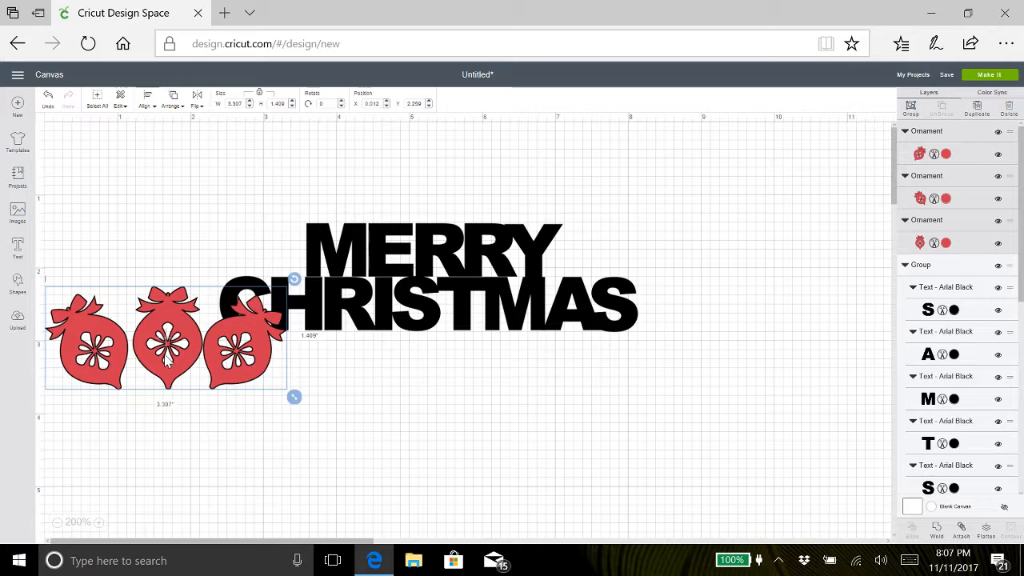
left_click(167, 425)
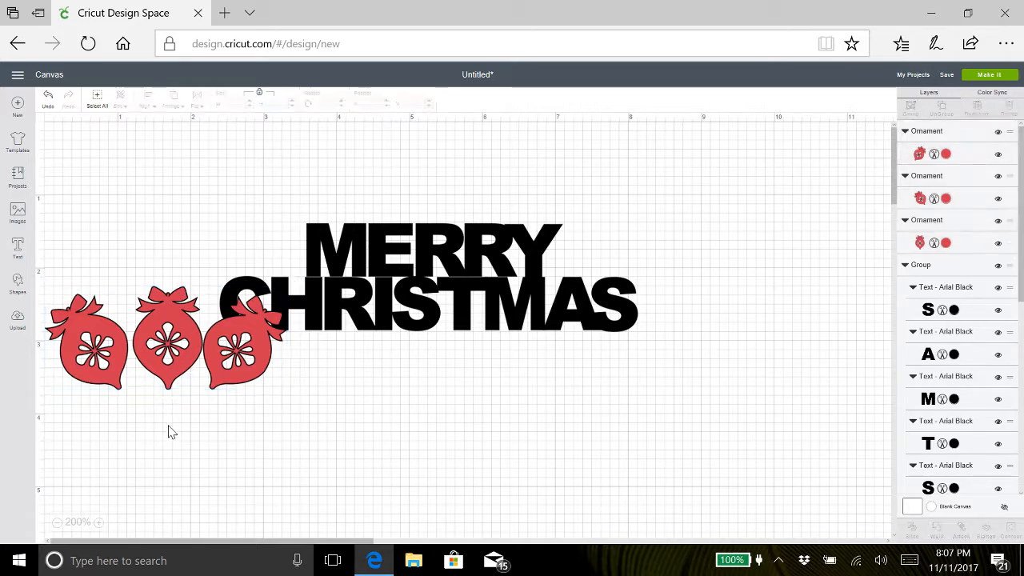
left_click(168, 350)
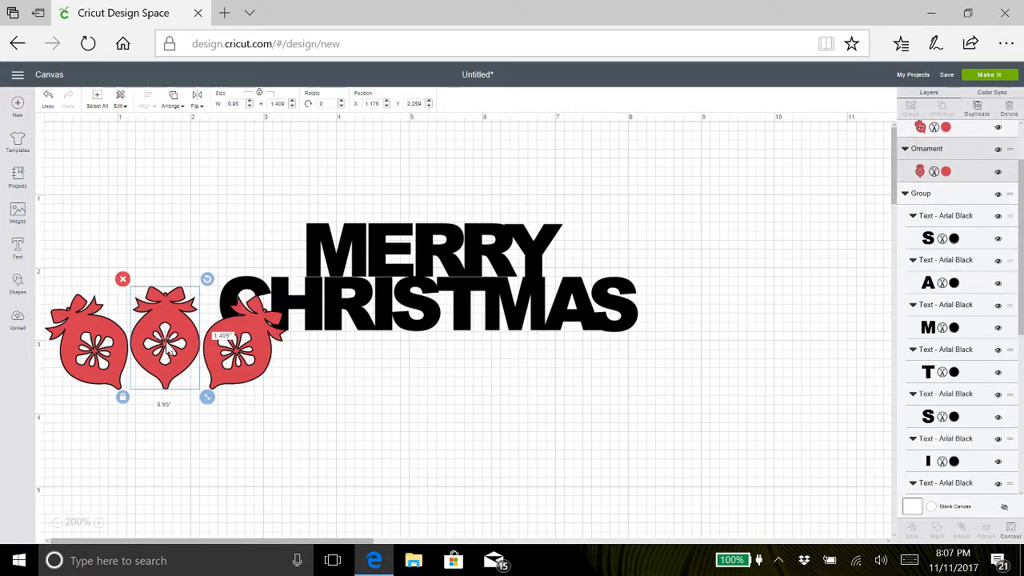
Step: Group the three ornaments and place the group over the middle of the MERRY CHRISTMAS lettering at about X 3.55, Y 1.43
left_click_drag(300, 350, 48, 332)
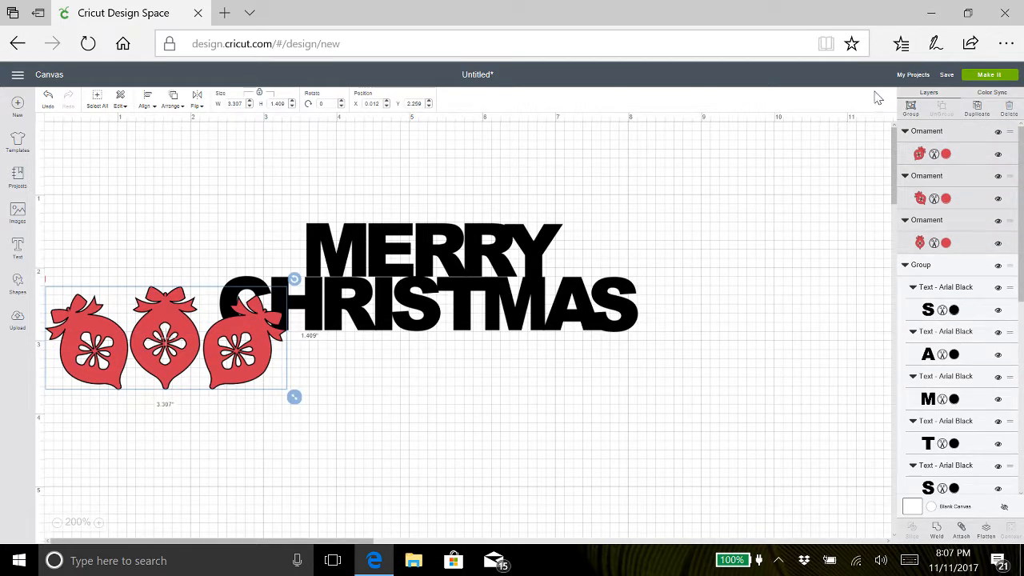
left_click(910, 109)
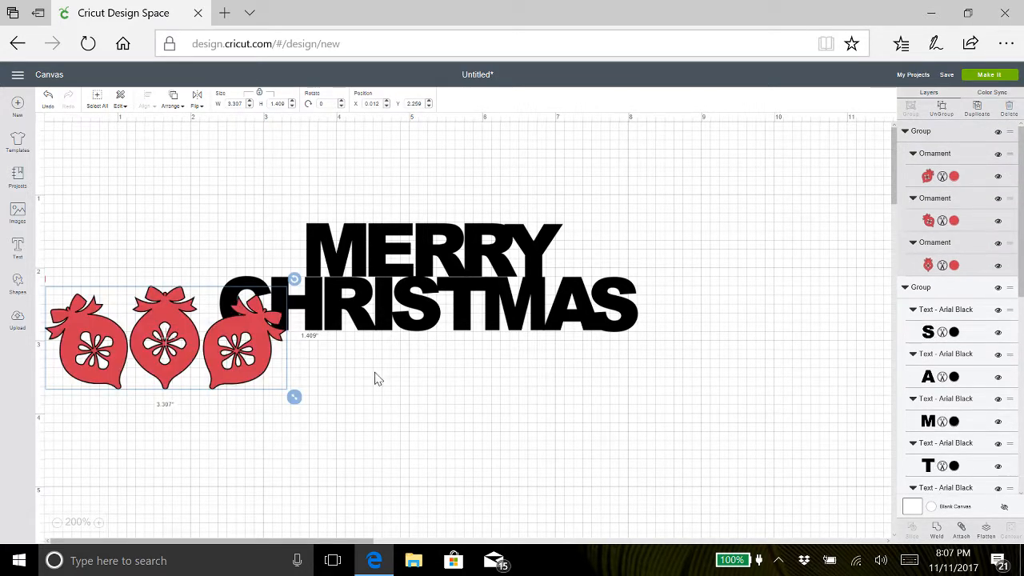
left_click_drag(185, 360, 453, 406)
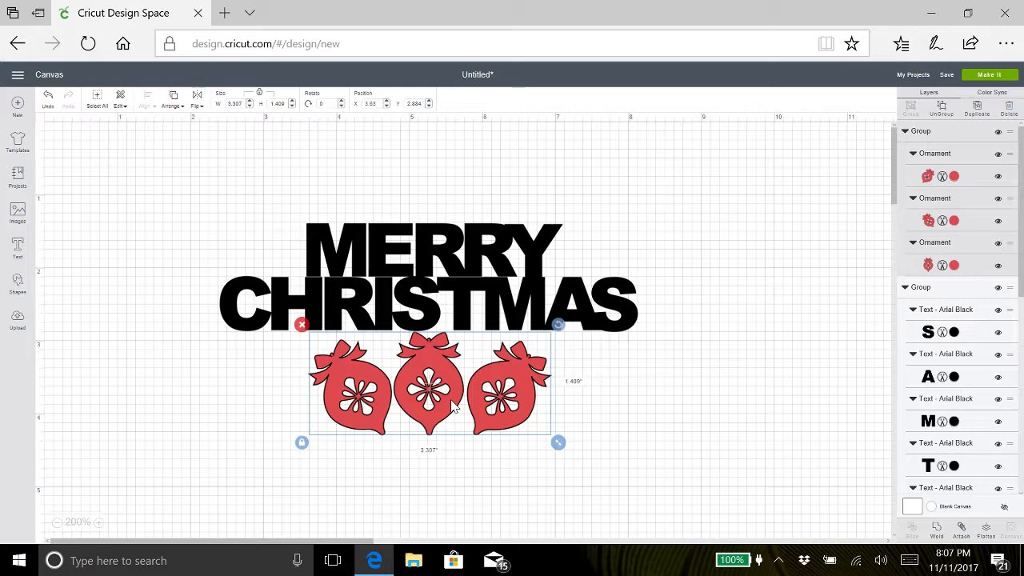
left_click_drag(453, 407, 448, 299)
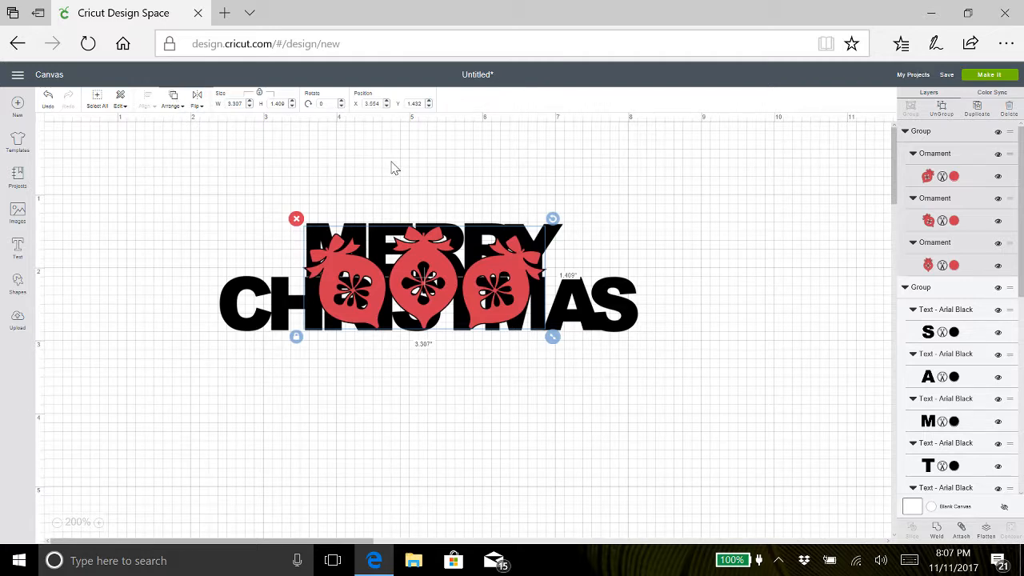
left_click(171, 100)
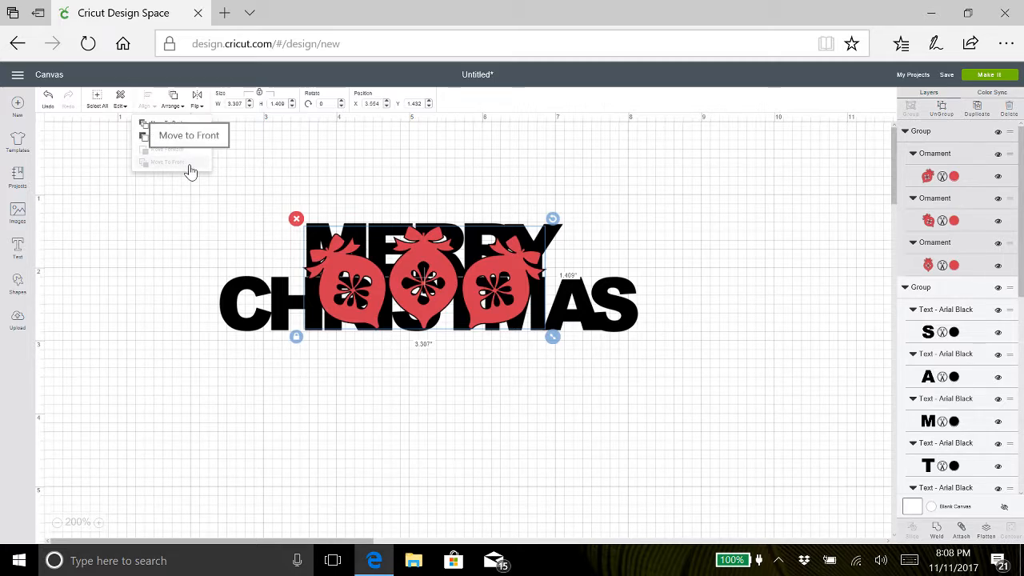
left_click(645, 182)
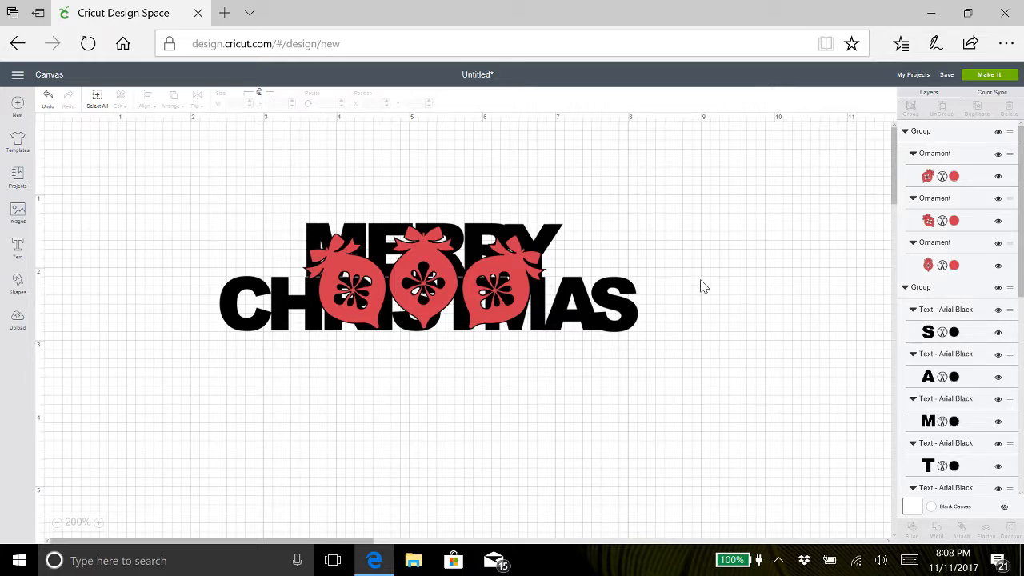
left_click_drag(691, 287, 76, 282)
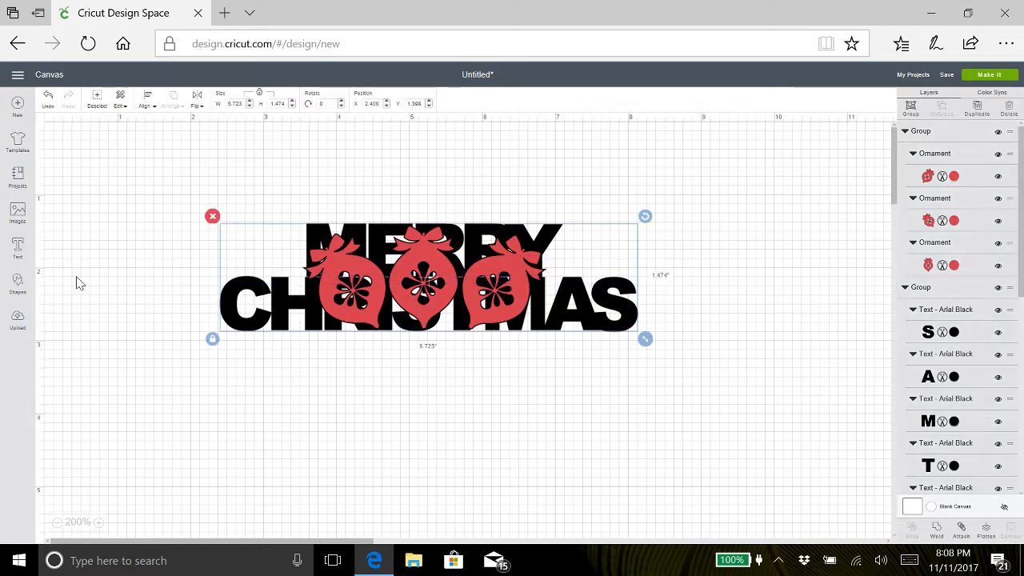
left_click(752, 260)
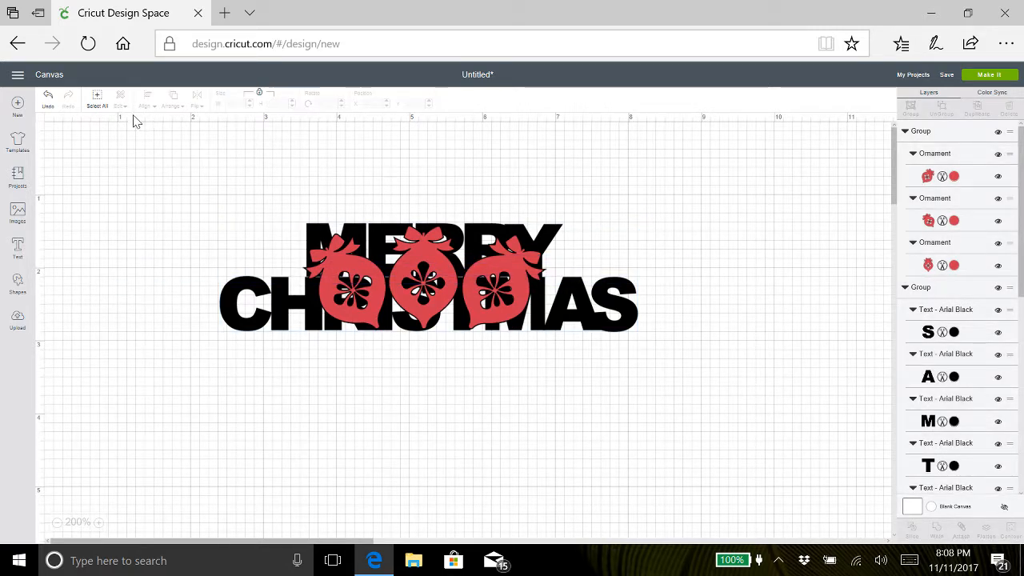
left_click(95, 107)
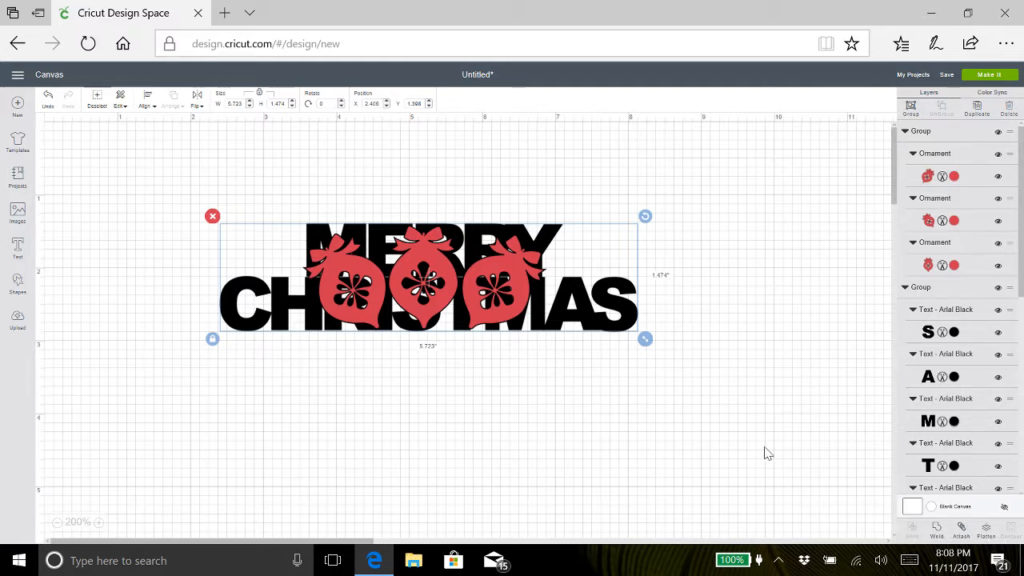
left_click(760, 408)
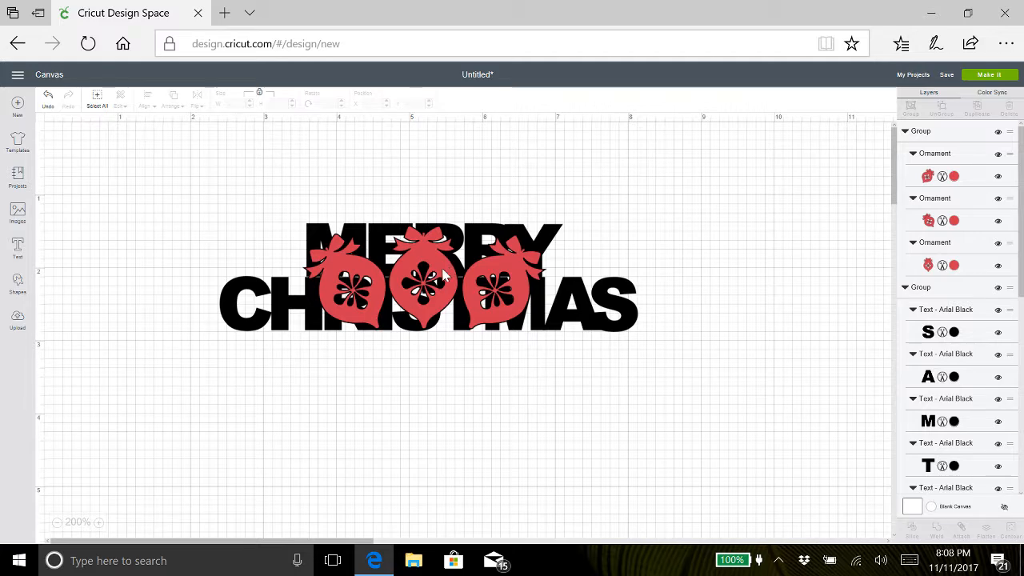
Step: Move the ornament group clear below the lettering and attach the MERRY CHRISTMAS letters to each other
left_click_drag(446, 276, 452, 432)
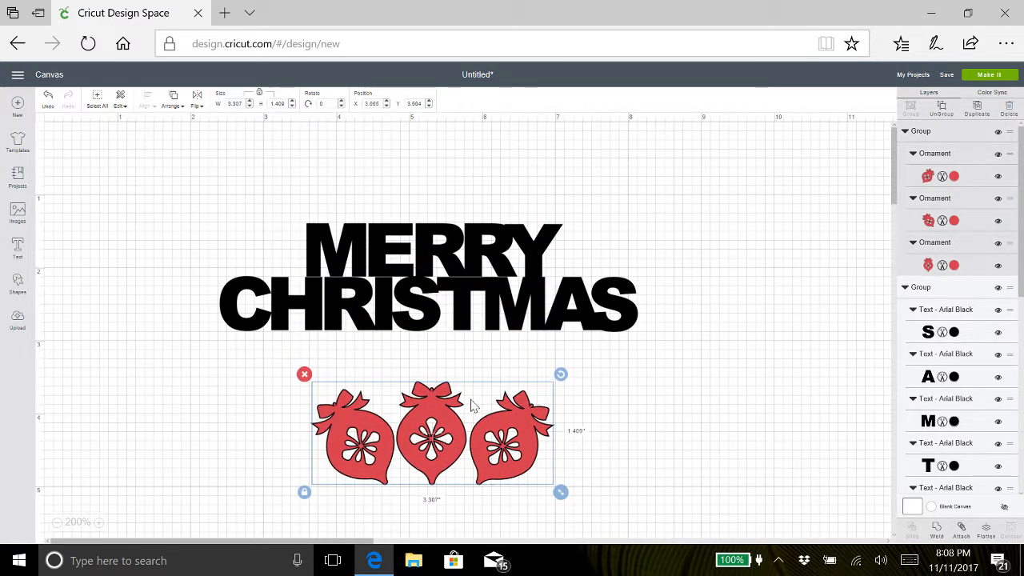
left_click_drag(651, 333, 218, 203)
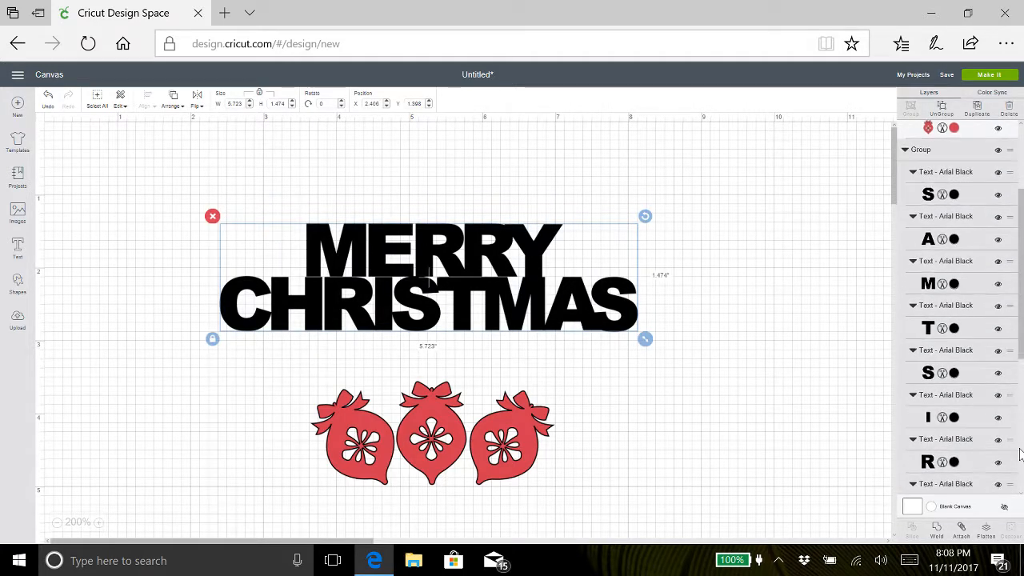
left_click(961, 529)
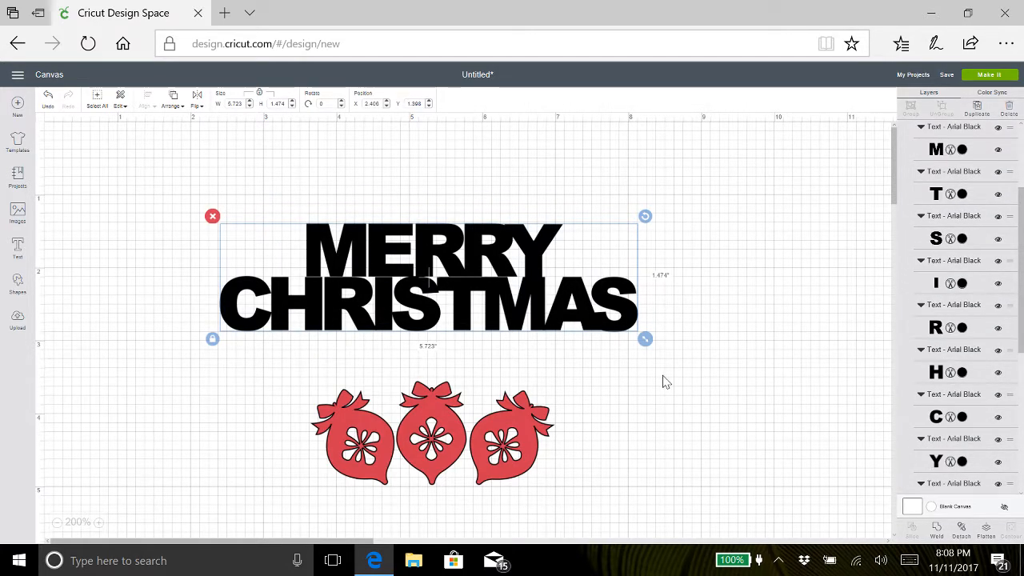
Step: Attach the three grouped ornaments to each other and place them back over the middle of the lettering
left_click_drag(603, 448, 270, 437)
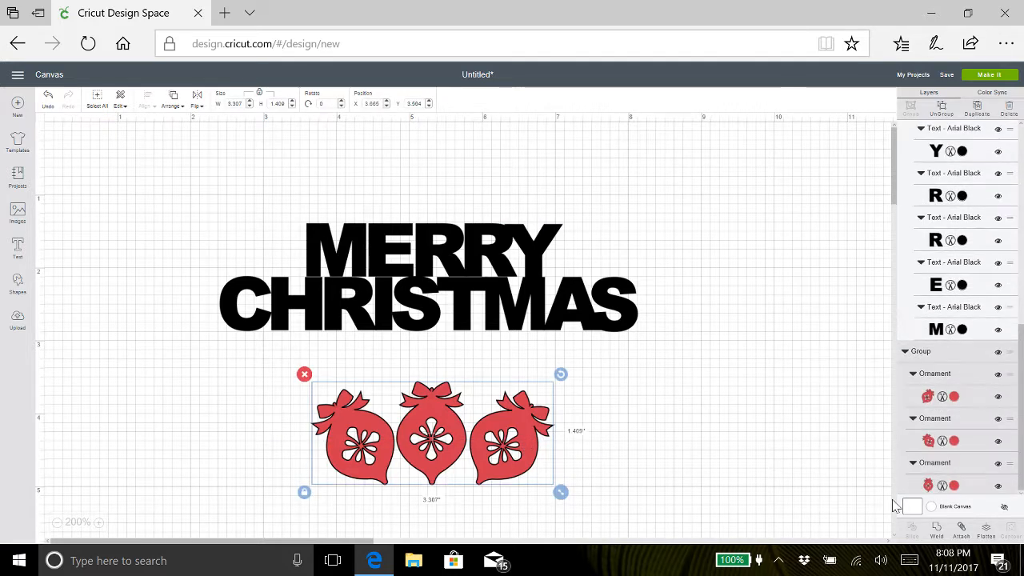
left_click(962, 529)
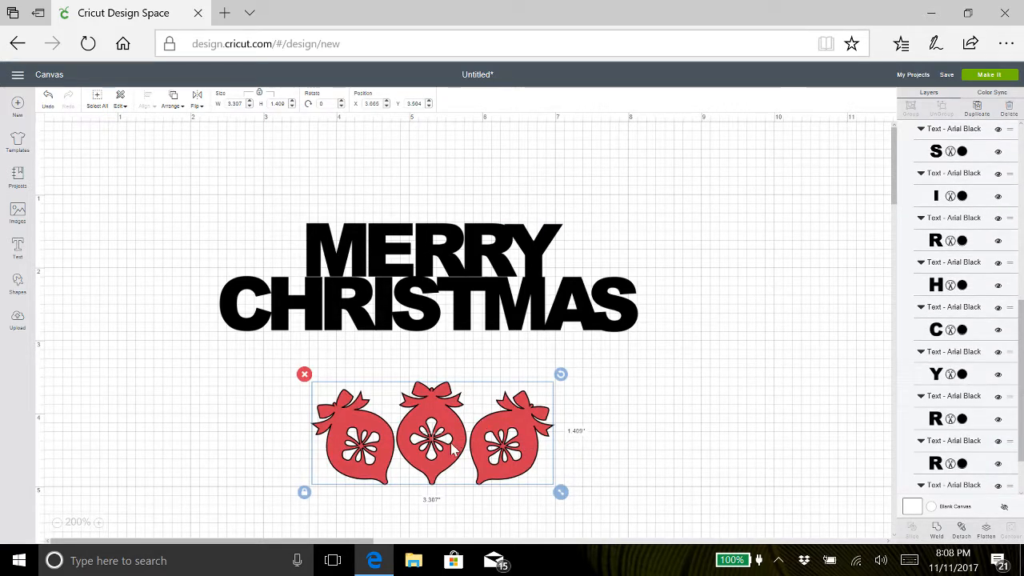
left_click_drag(455, 452, 444, 288)
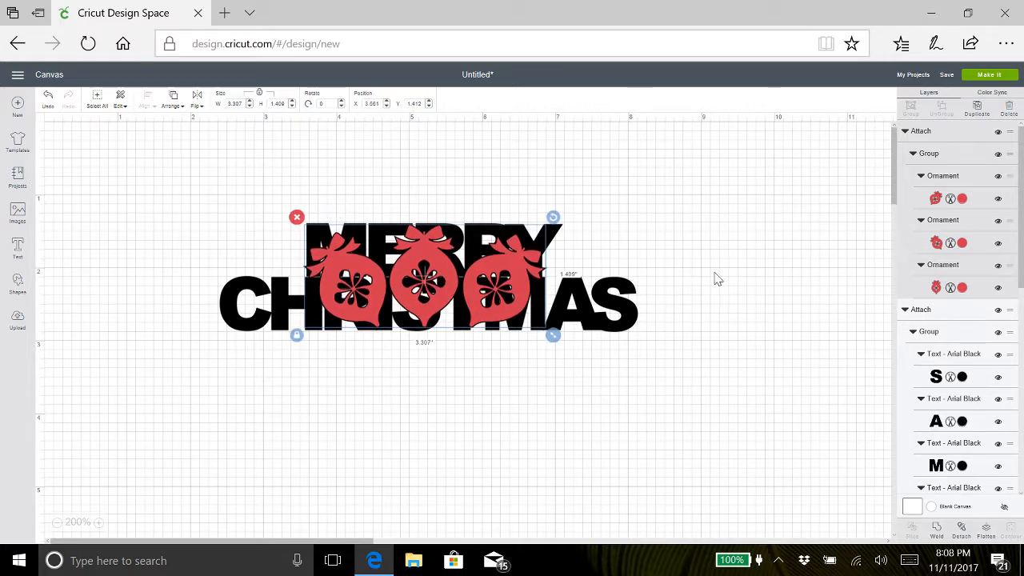
Step: Select the ornaments and lettering together and move the whole design to about X 2.17, Y 0.93
left_click_drag(717, 279, 152, 283)
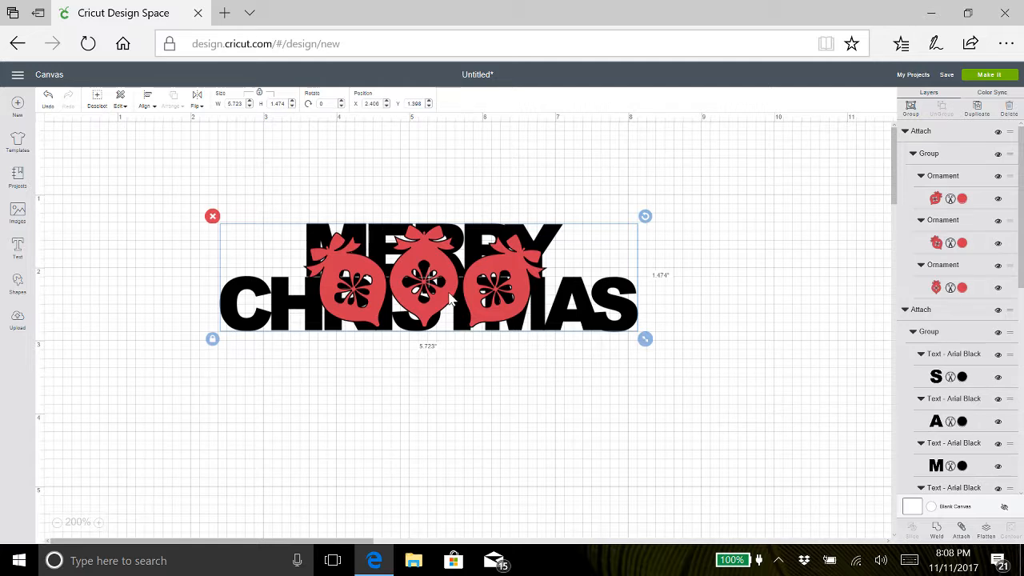
left_click_drag(450, 297, 491, 267)
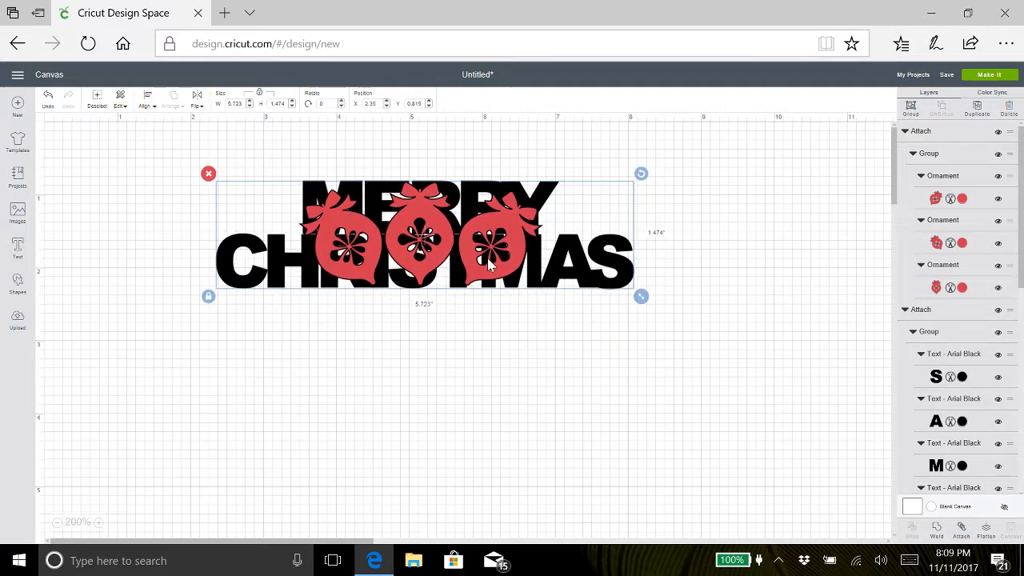
left_click_drag(358, 224, 360, 231)
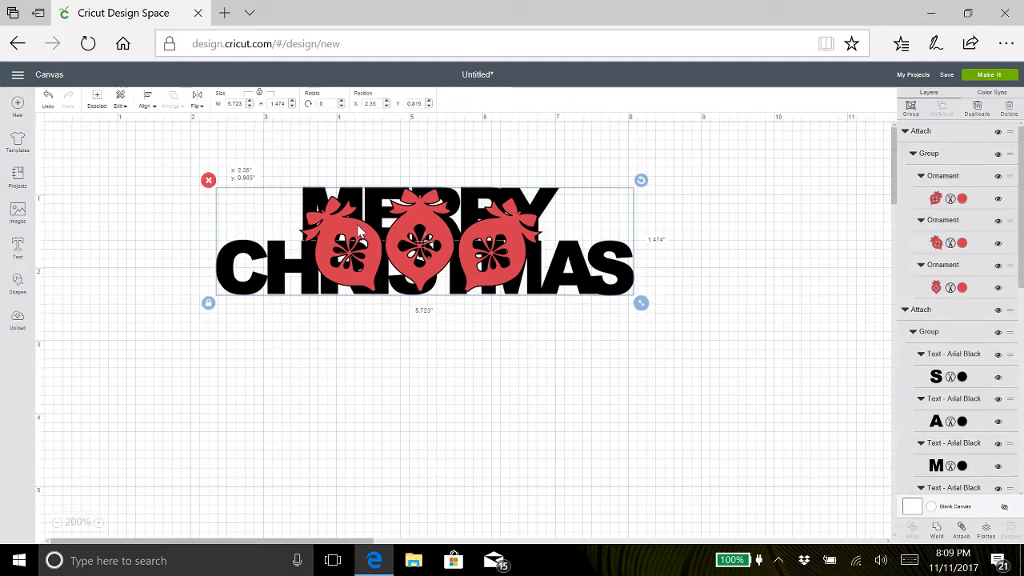
left_click_drag(570, 322, 561, 264)
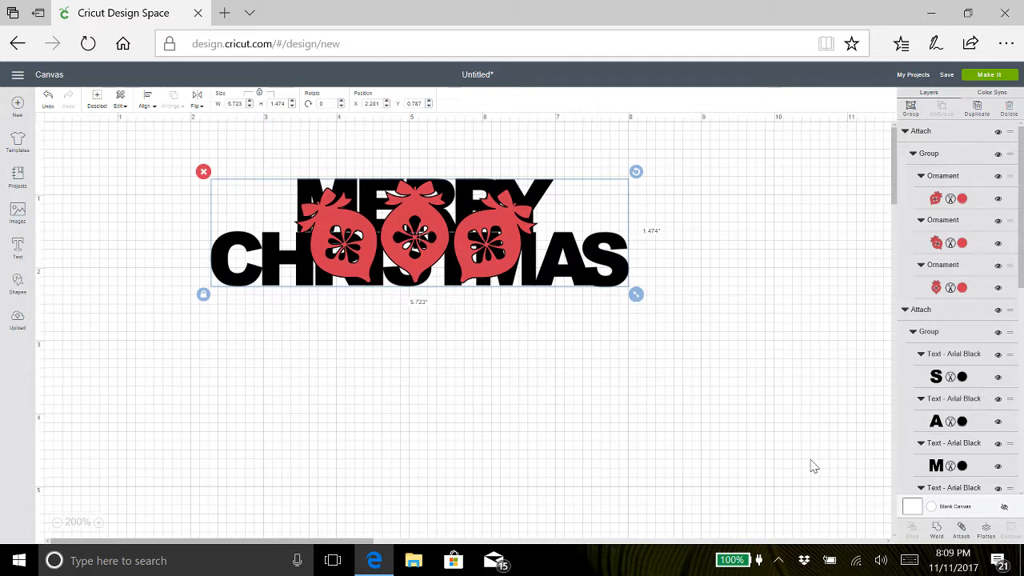
left_click_drag(509, 253, 509, 274)
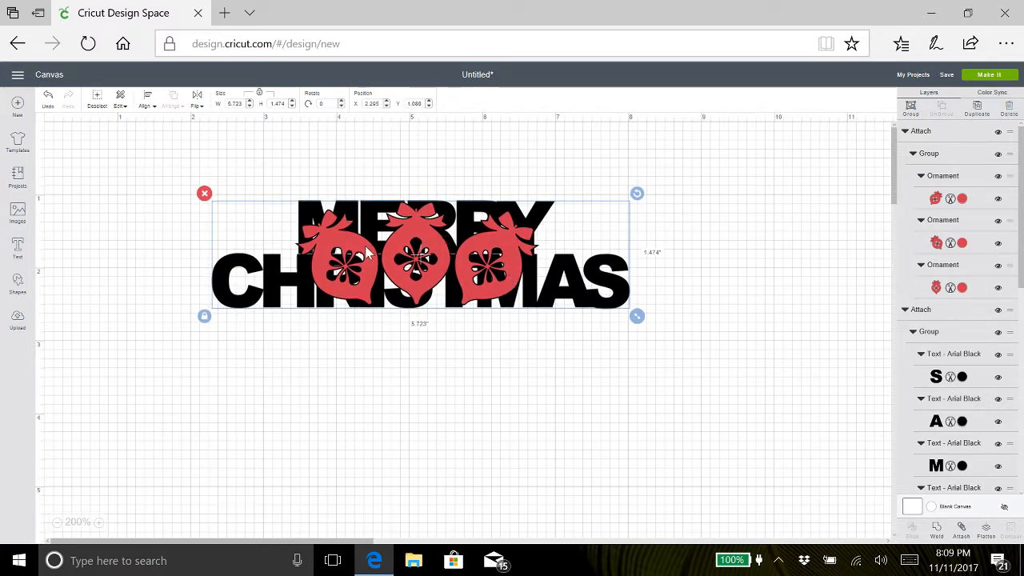
mouse_move(364, 276)
left_mouse_down()
mouse_move(364, 352)
mouse_move(354, 237)
mouse_move(351, 266)
left_mouse_up()
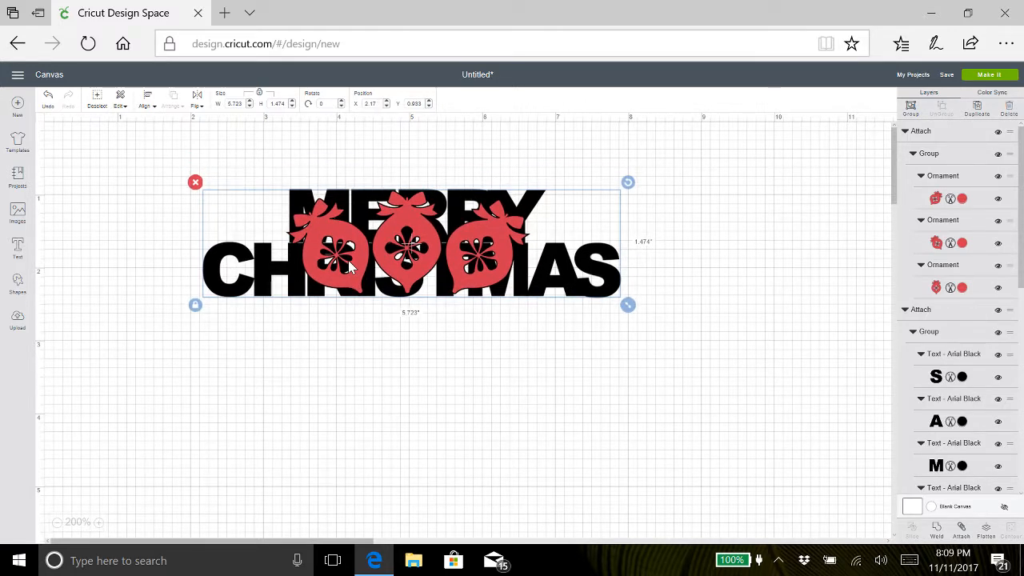
Step: Move only the attached ornaments below the lettering and weld them into a single shape
left_click(946, 140)
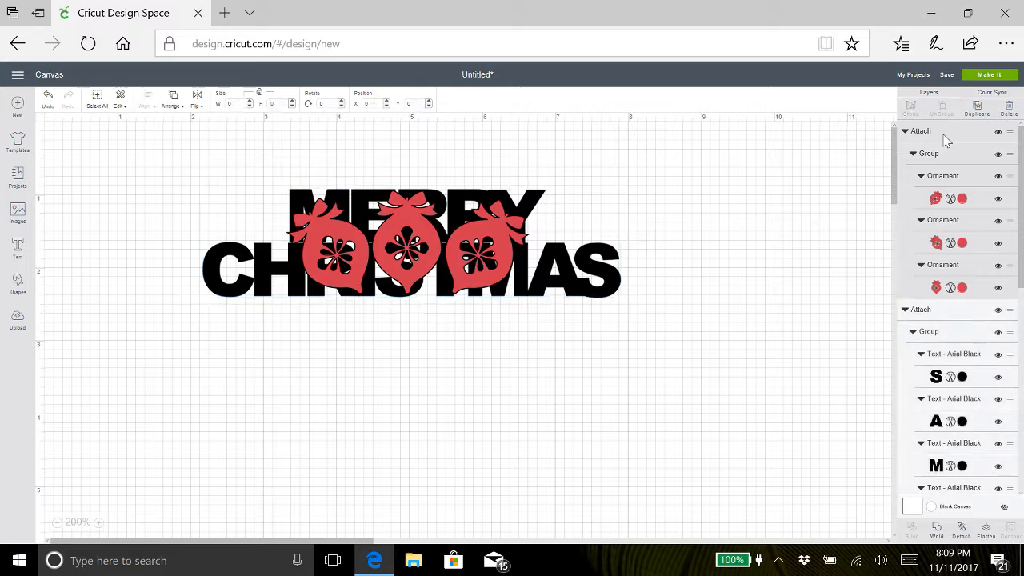
left_click_drag(477, 250, 479, 419)
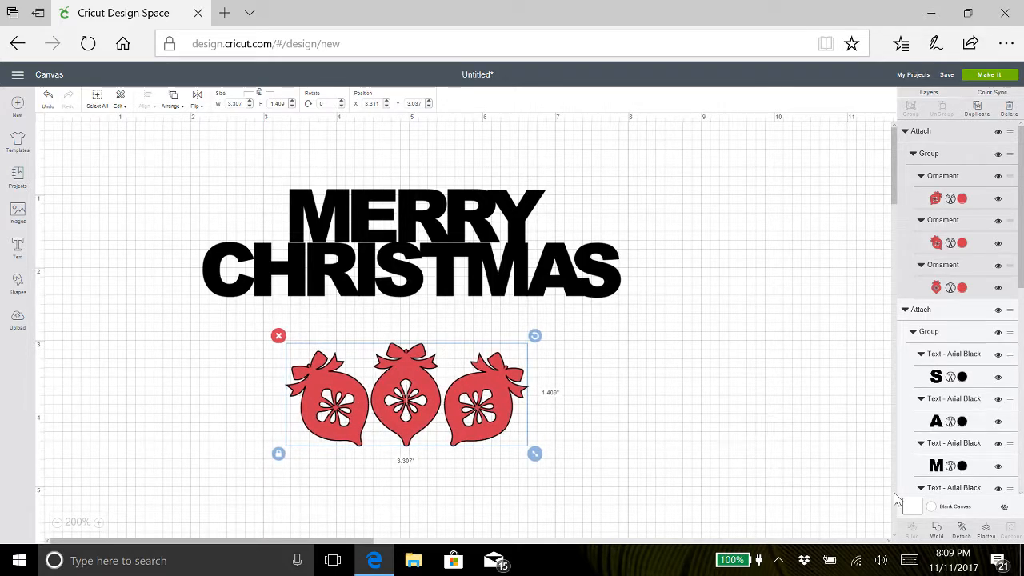
left_click(938, 530)
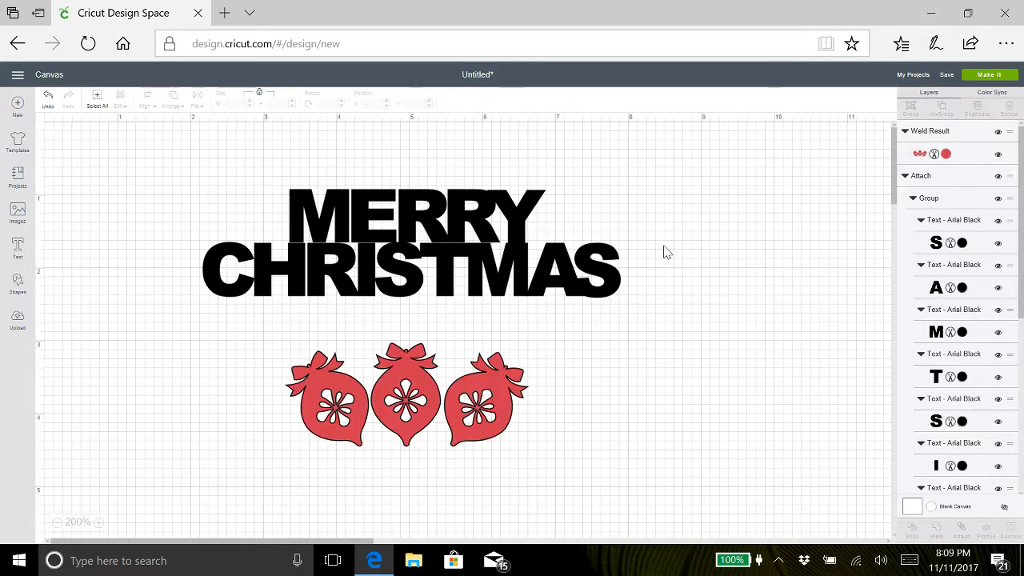
Step: Select the whole MERRY CHRISTMAS lettering without the ornaments and weld it into a single shape
left_click_drag(663, 246, 178, 245)
left_click_drag(663, 266, 160, 263)
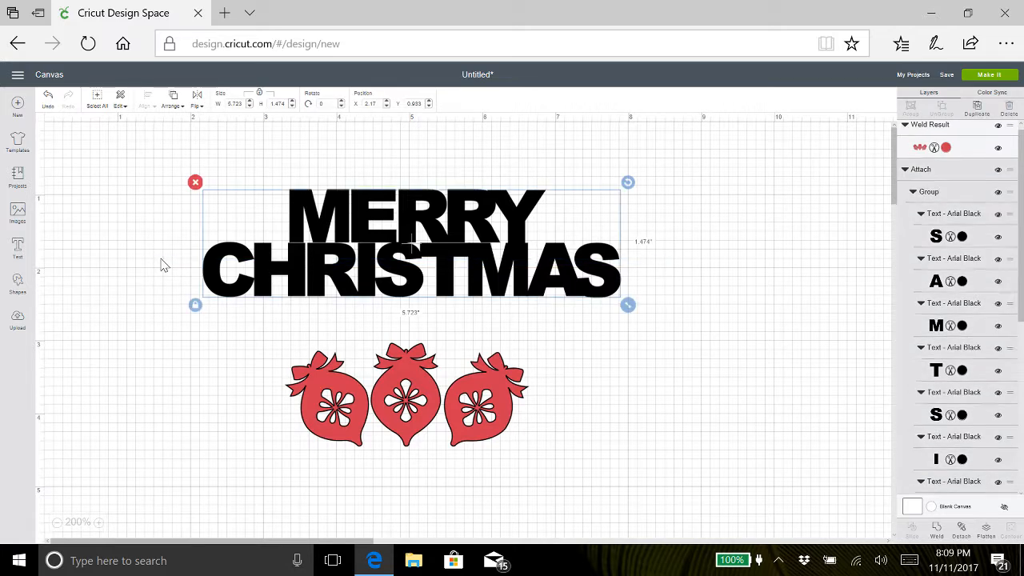
left_click(939, 529)
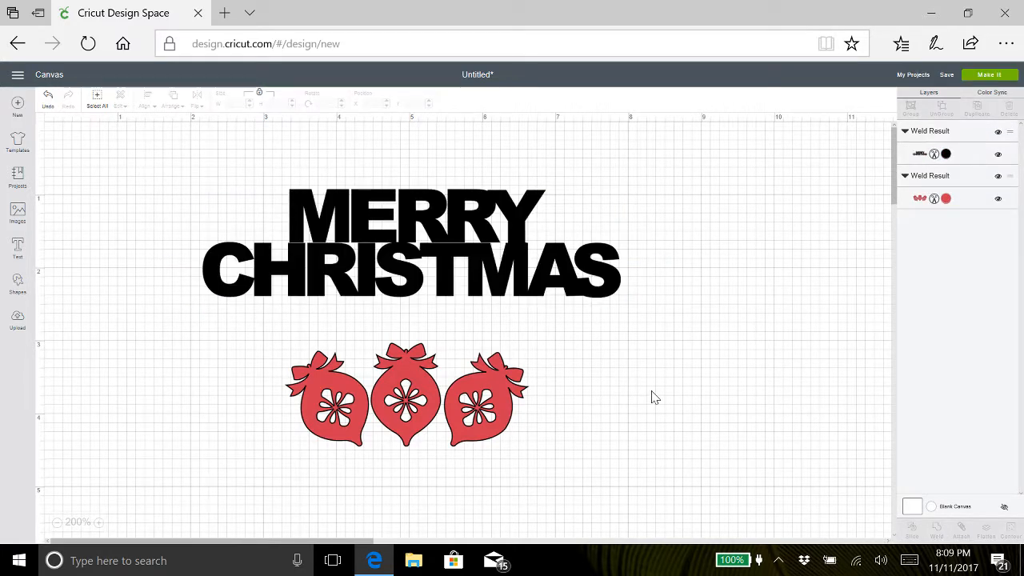
Step: Move the welded ornaments over the lettering, arrange them in front, and position them at about X 3.3, Y 0.97
left_click_drag(404, 413, 402, 257)
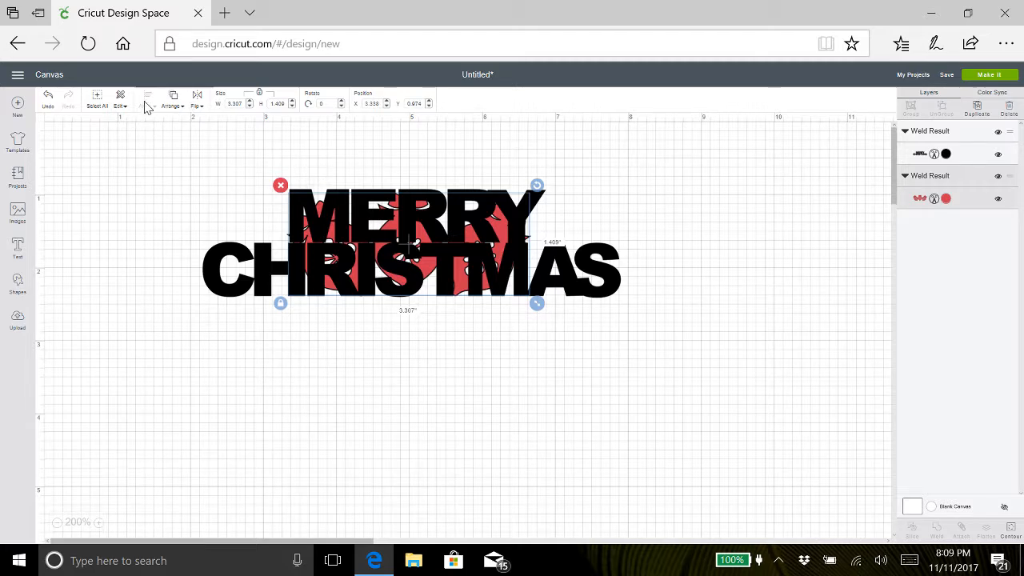
left_click(172, 102)
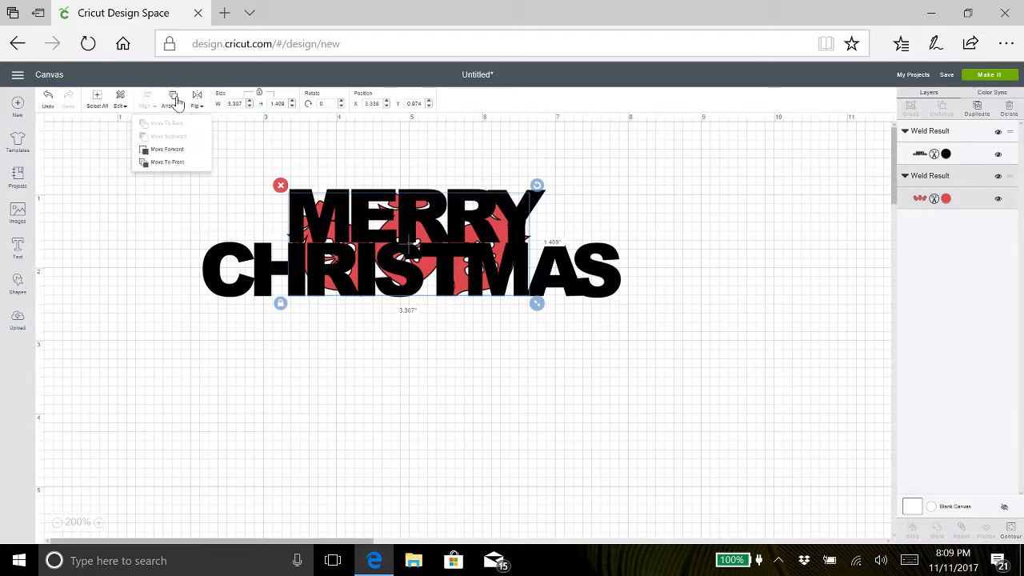
left_click(171, 163)
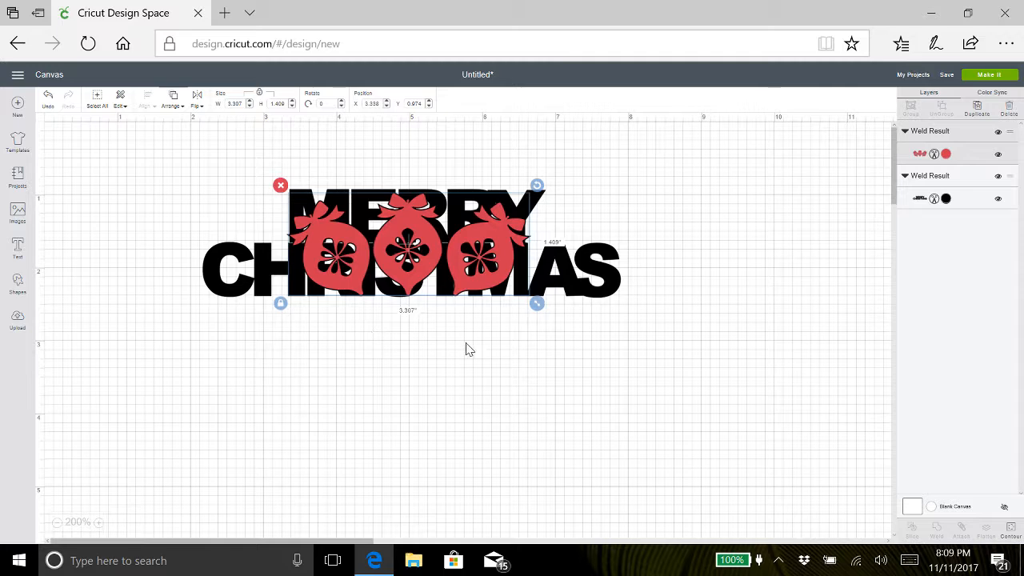
left_click_drag(480, 272, 475, 270)
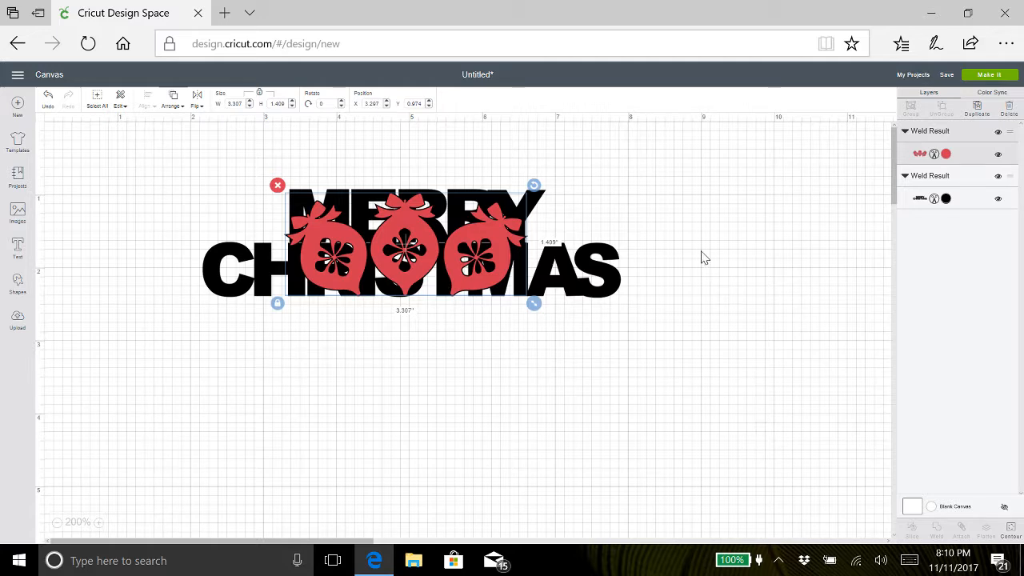
Step: Slice the ornaments and lettering against each other and pull both red slice results off the black lettering into the space below
left_click_drag(702, 245, 192, 264)
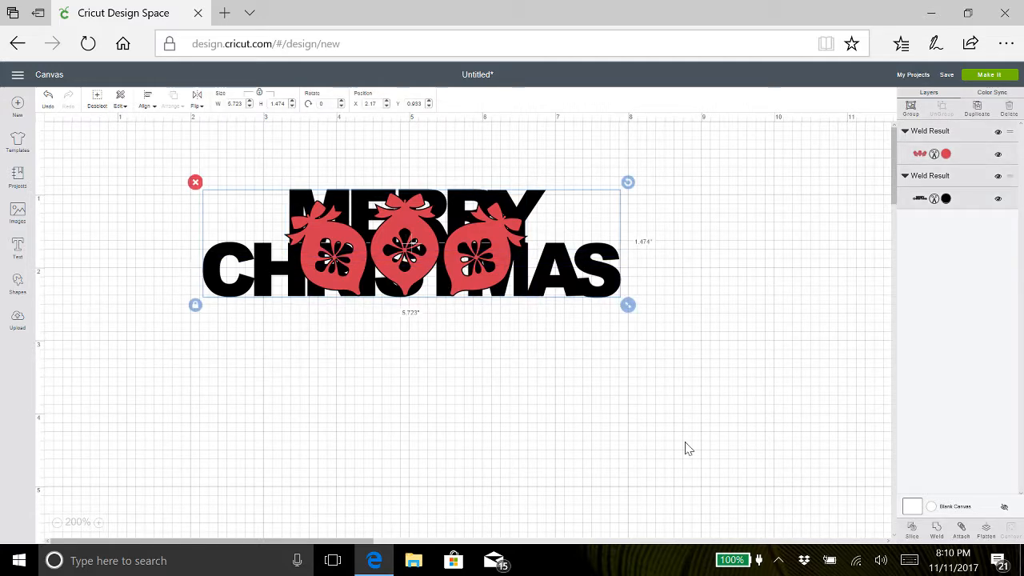
left_click(913, 534)
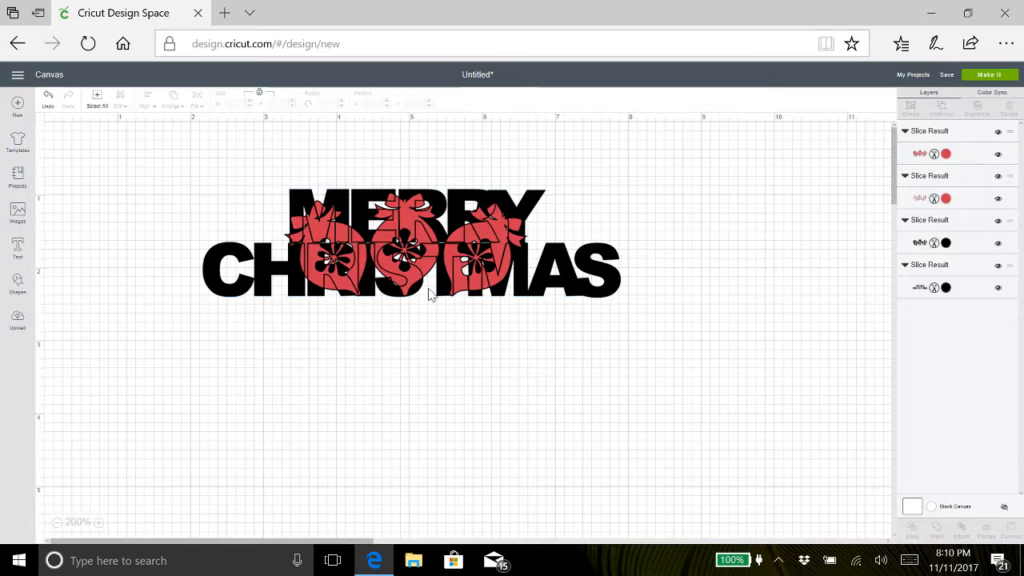
left_click_drag(427, 249, 658, 393)
left_click(532, 315)
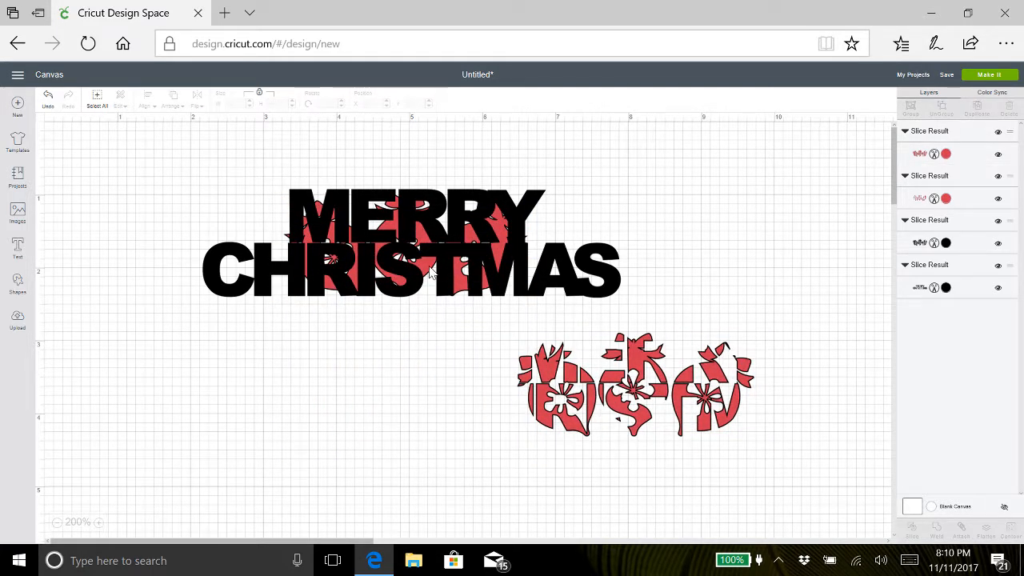
left_click_drag(430, 271, 319, 455)
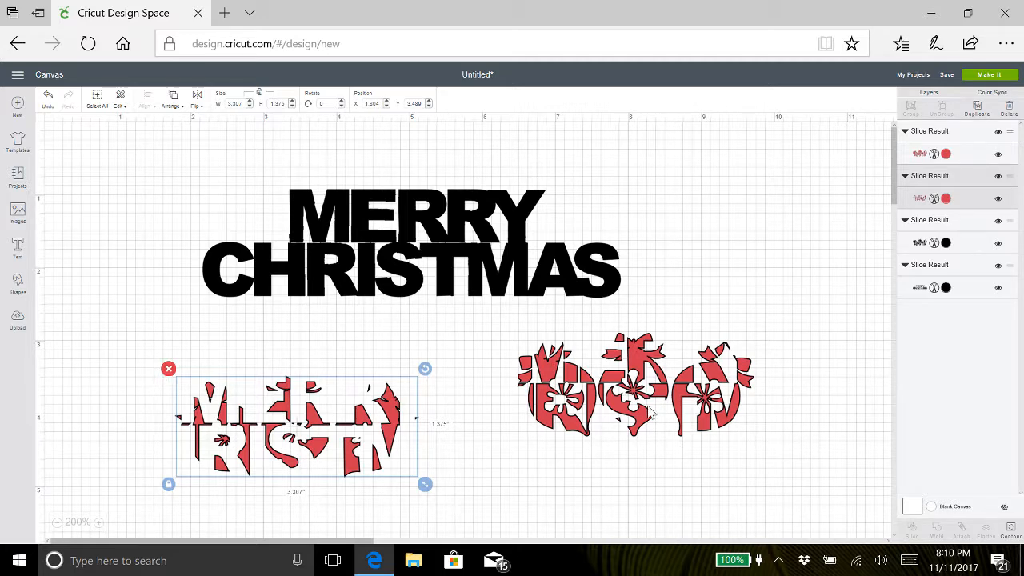
Step: Place the letter-shaped red ornament pieces back on the lettering at about X 3.34, Y 0.97, and delete the leftover red background pieces
left_click_drag(641, 432, 413, 281)
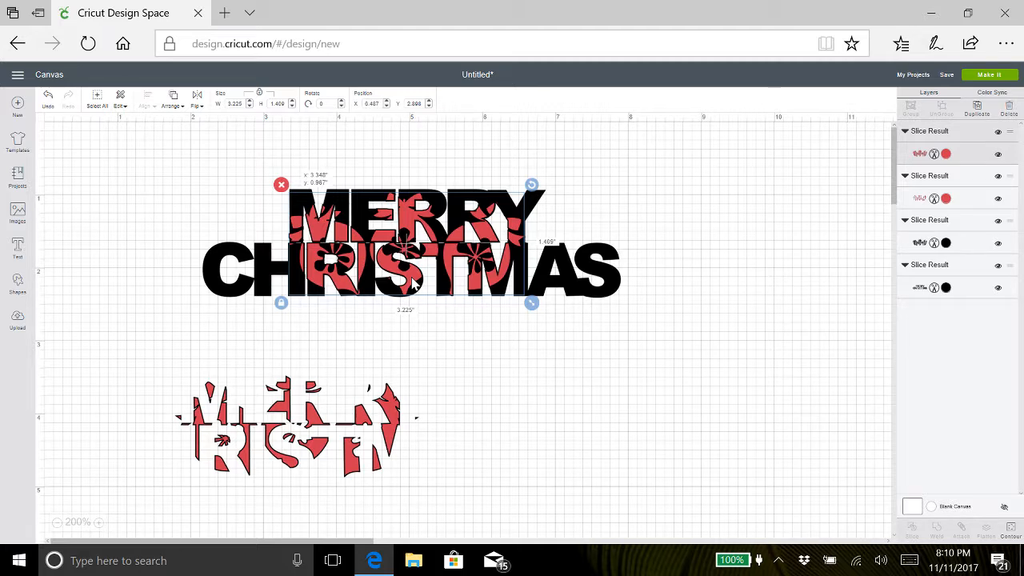
left_click_drag(414, 282, 414, 281)
left_click(292, 418)
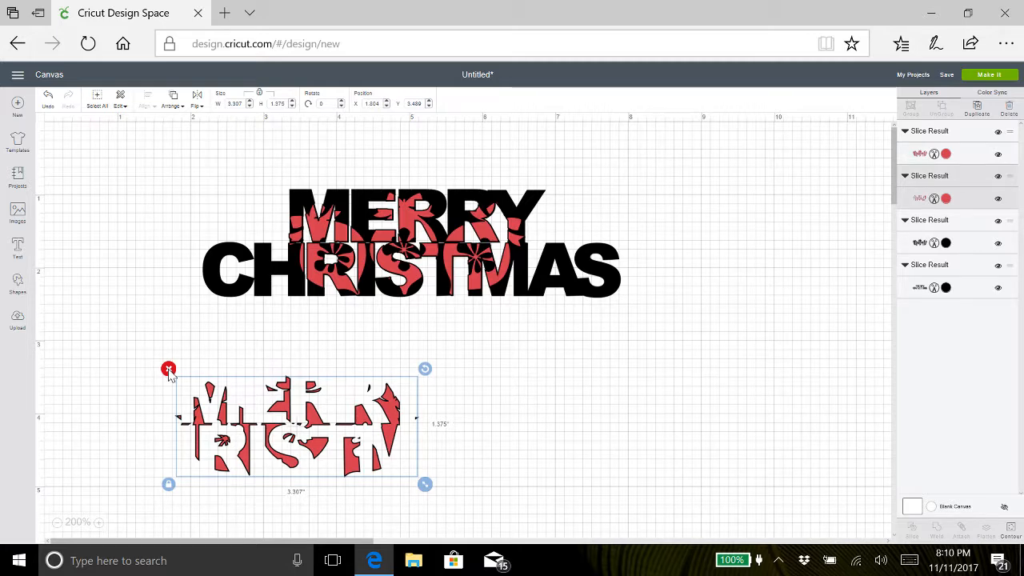
left_click(168, 370)
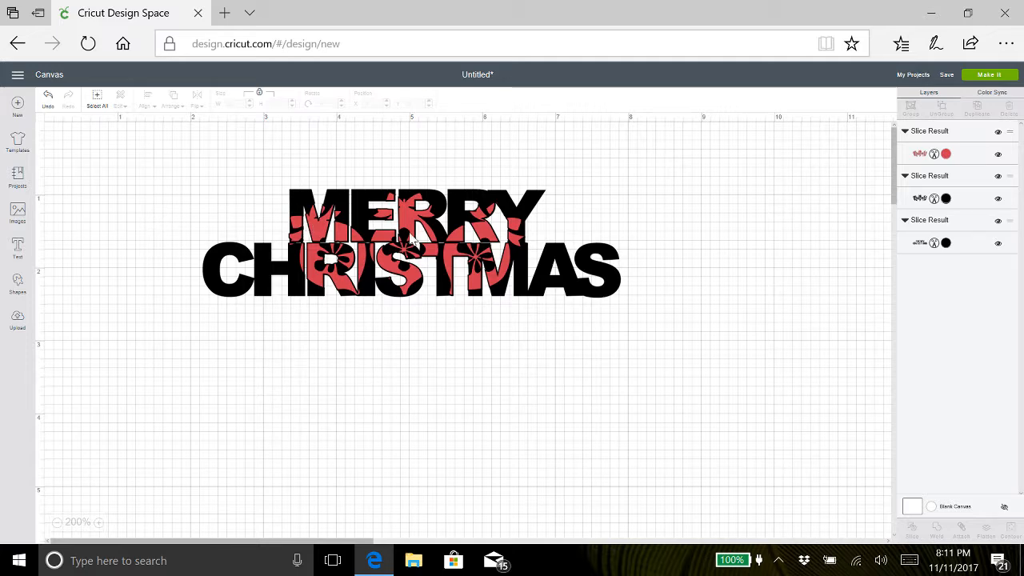
Step: Group all the Merry Christmas slice pieces and move the group aside to about X 8.48, Y 0.57
left_click_drag(642, 232, 157, 242)
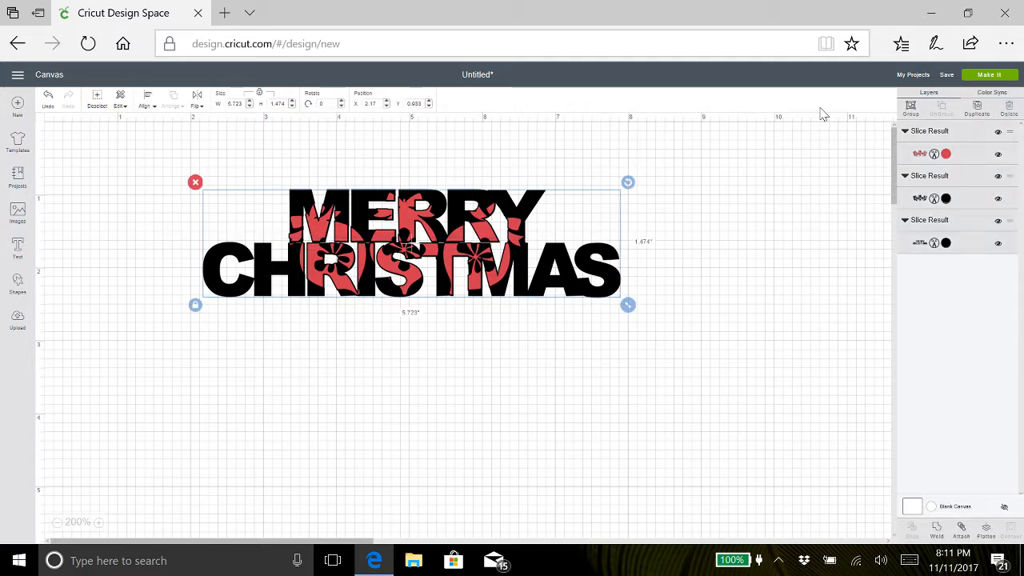
left_click(911, 110)
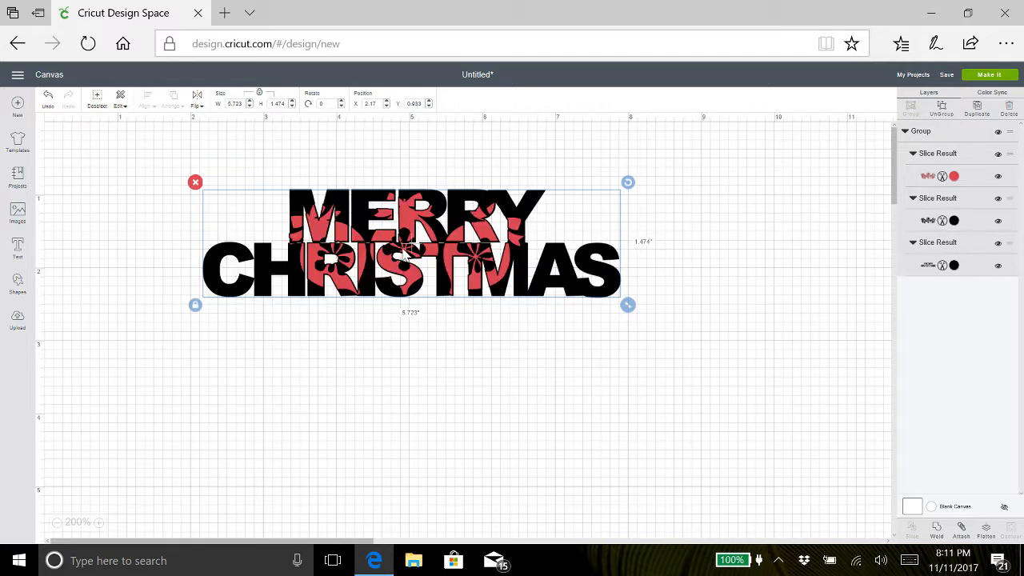
left_click_drag(404, 256, 863, 219)
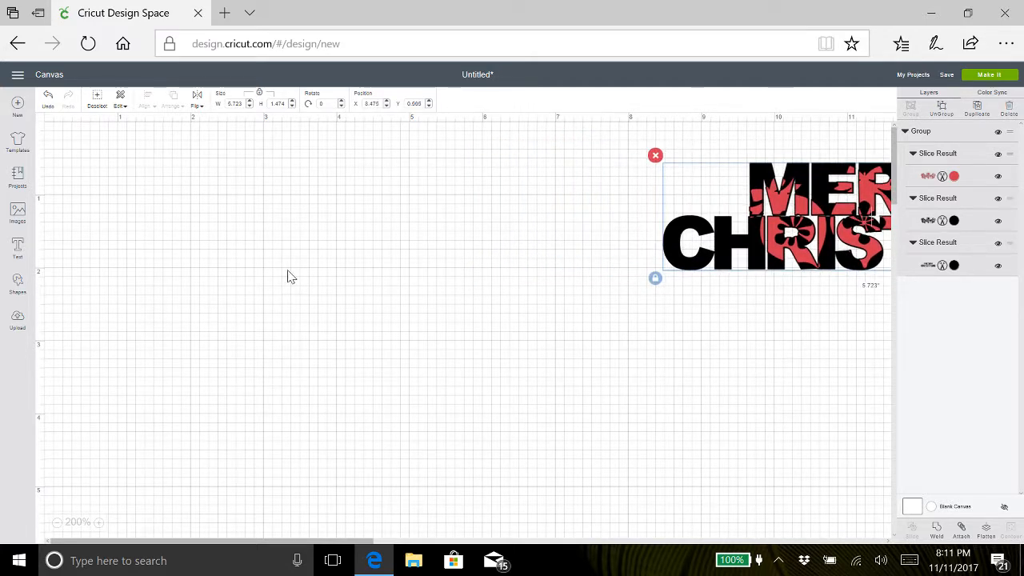
Step: Add the text HAPPY NEW YEAR in capitals, one word per line, and move it to about X 1.26, Y 0.72
left_click(17, 249)
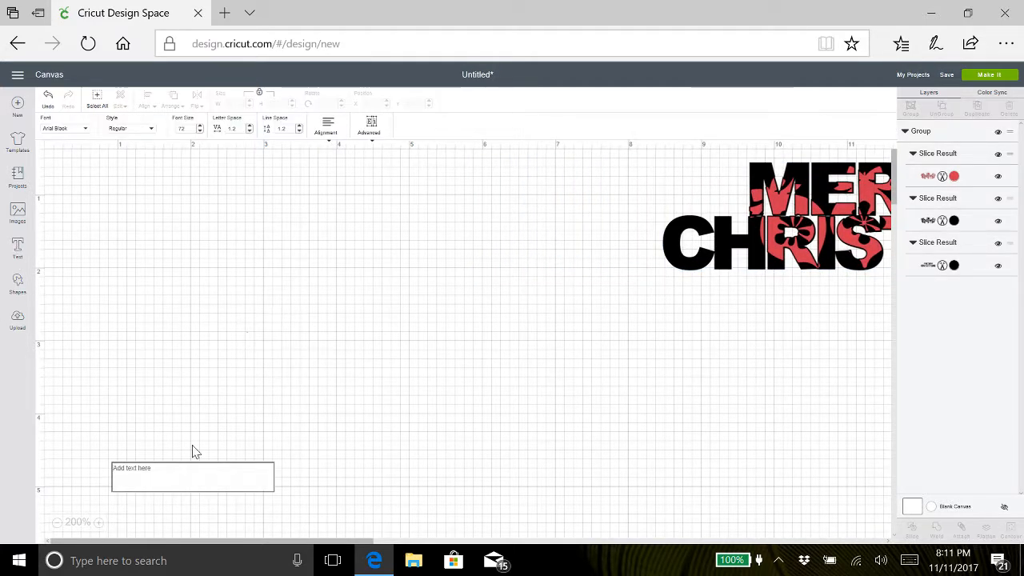
type("Hi")
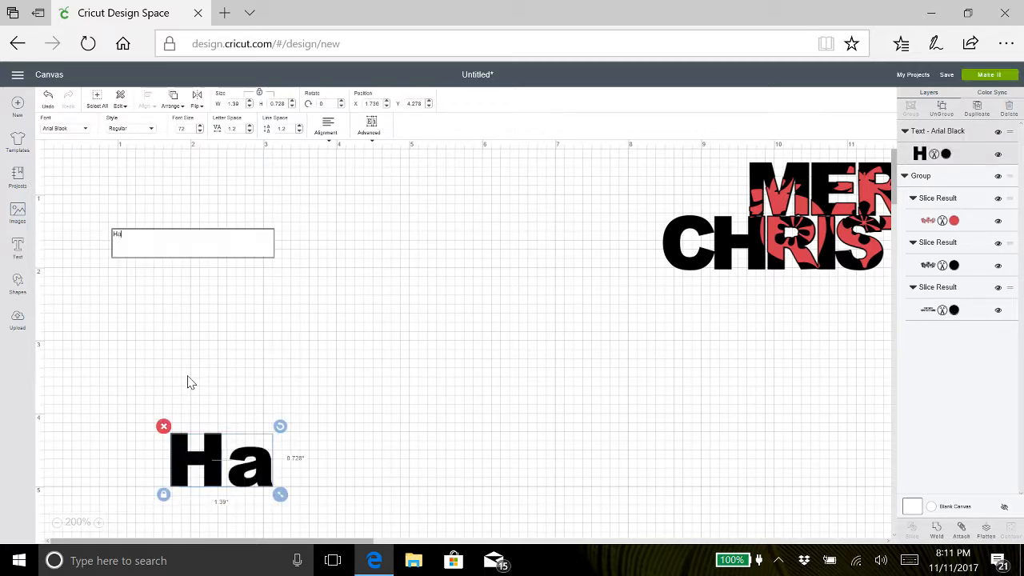
key("BackSpace")
key("Caps_Lock")
type("A")
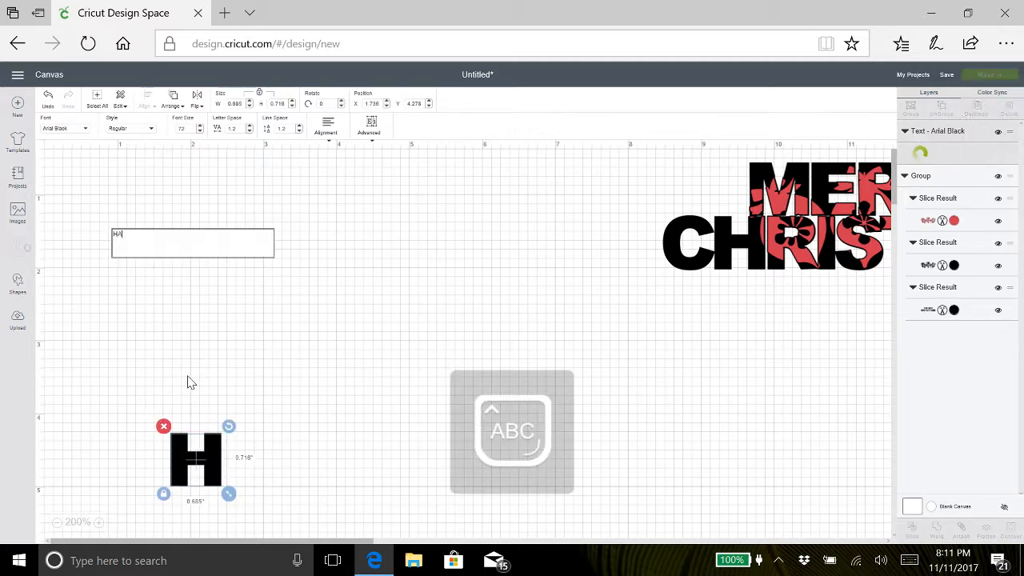
type("PPY")
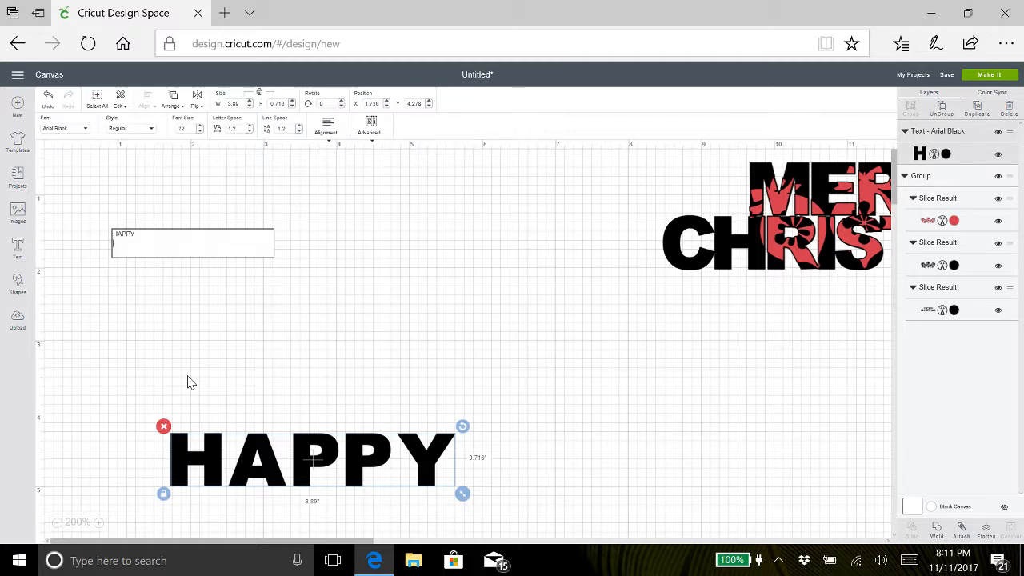
type("NEW ")
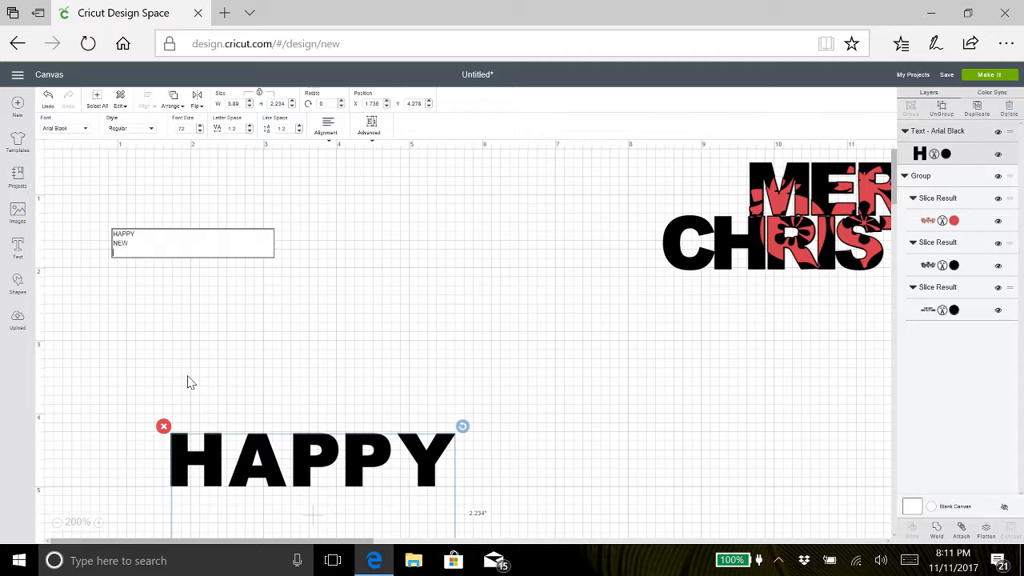
type("YEAR")
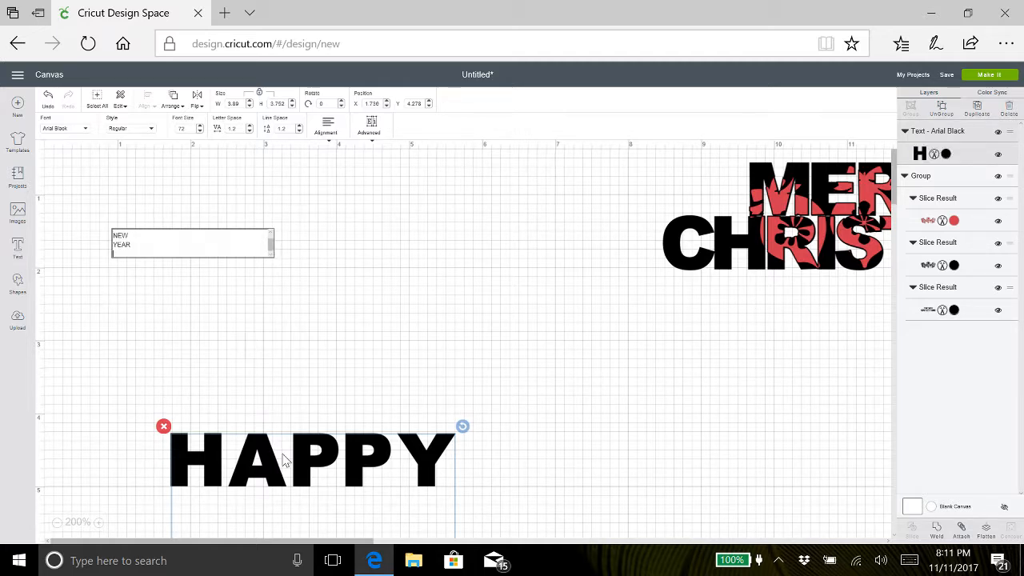
left_click_drag(297, 483, 258, 209)
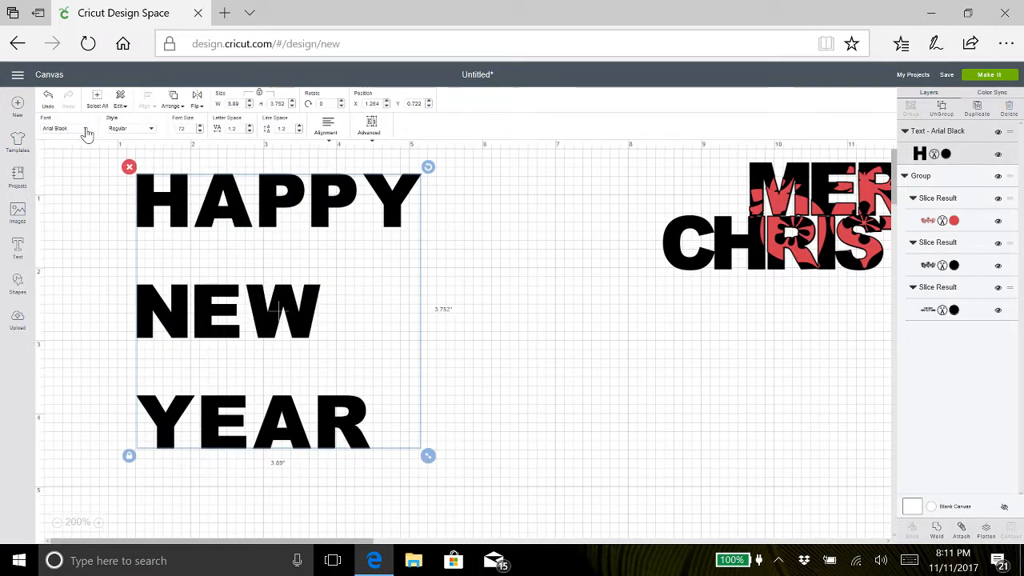
Step: Change the HAPPY NEW YEAR font to Banco Com Heavy and nudge the text to about X 1.29, Y 0.64
left_click(86, 132)
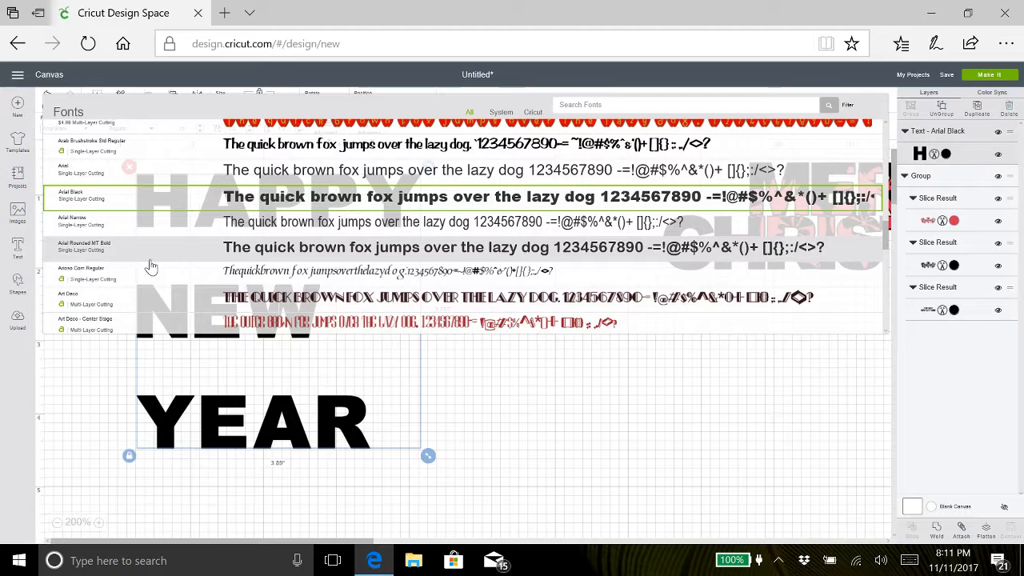
scroll(151, 266, "down", 3)
scroll(151, 266, "down", 4)
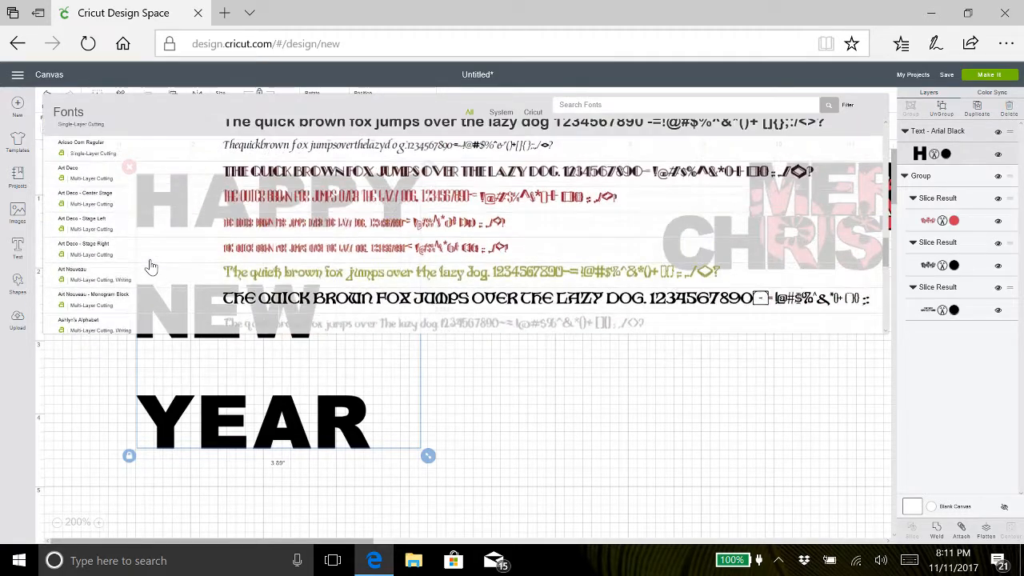
scroll(151, 266, "down", 5)
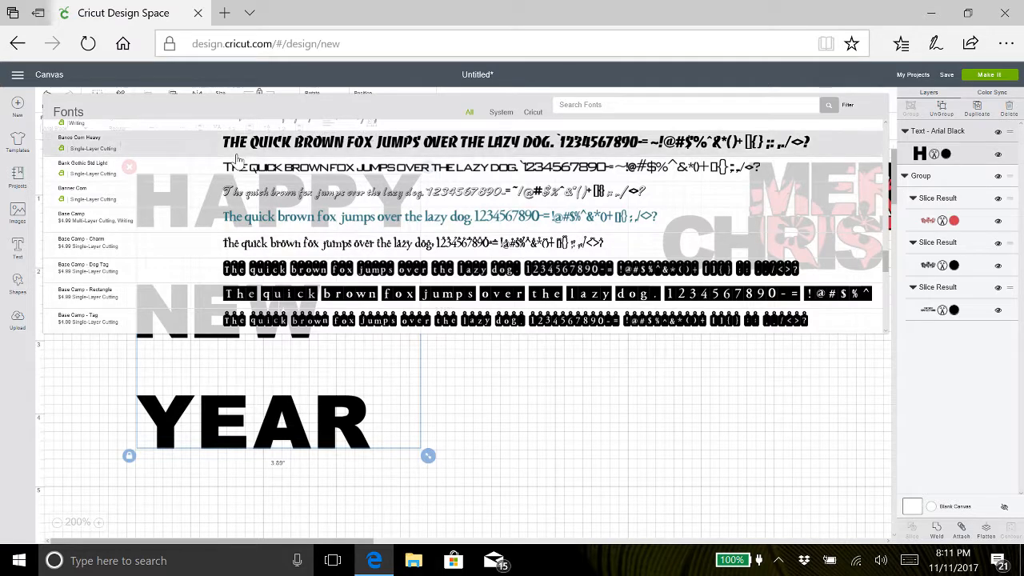
left_click(265, 149)
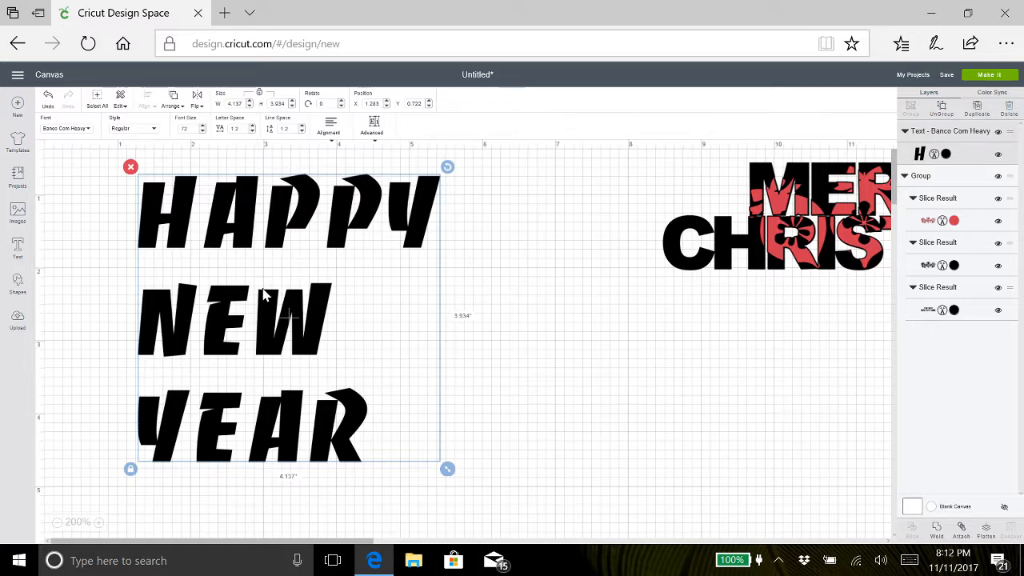
left_click_drag(261, 300, 262, 293)
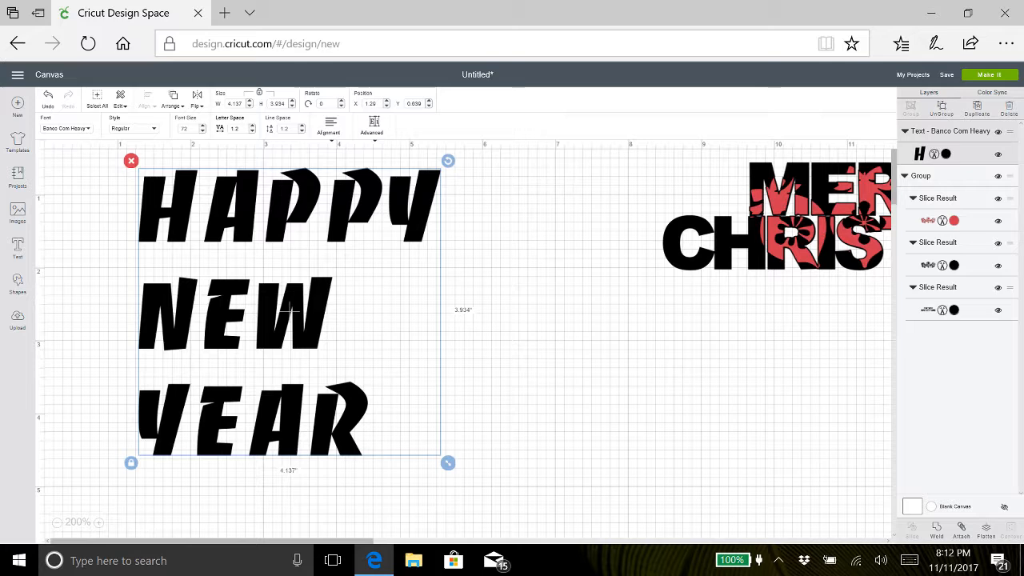
Step: Reduce the letter spacing of the HAPPY NEW YEAR text to -0.9 so the letters overlap
left_click(252, 132)
left_click(252, 131)
left_click(252, 131)
left_click(252, 131)
left_click(252, 131)
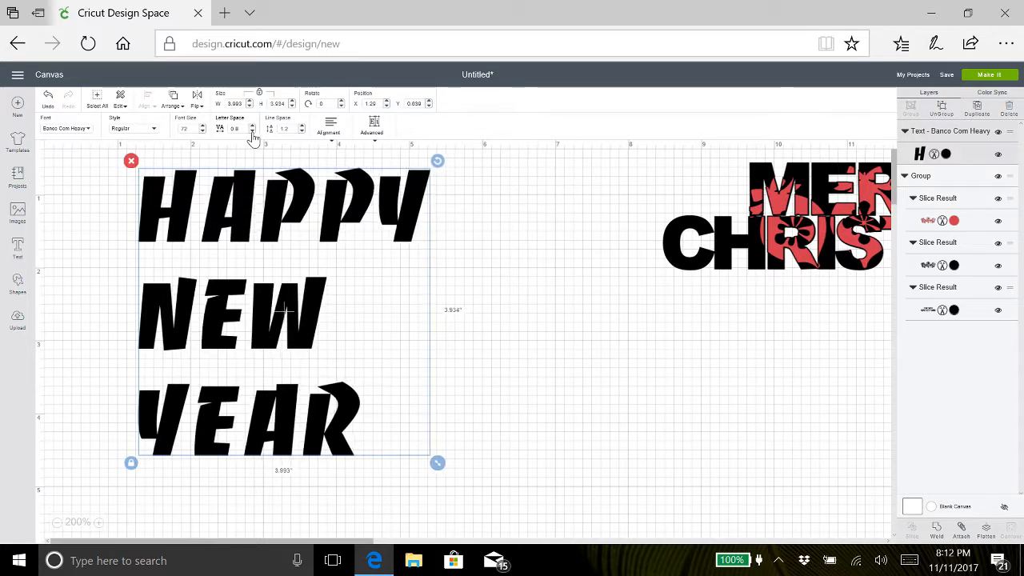
left_click(252, 131)
left_click(252, 131)
left_click(252, 132)
left_click(253, 131)
left_click(252, 132)
left_click(252, 131)
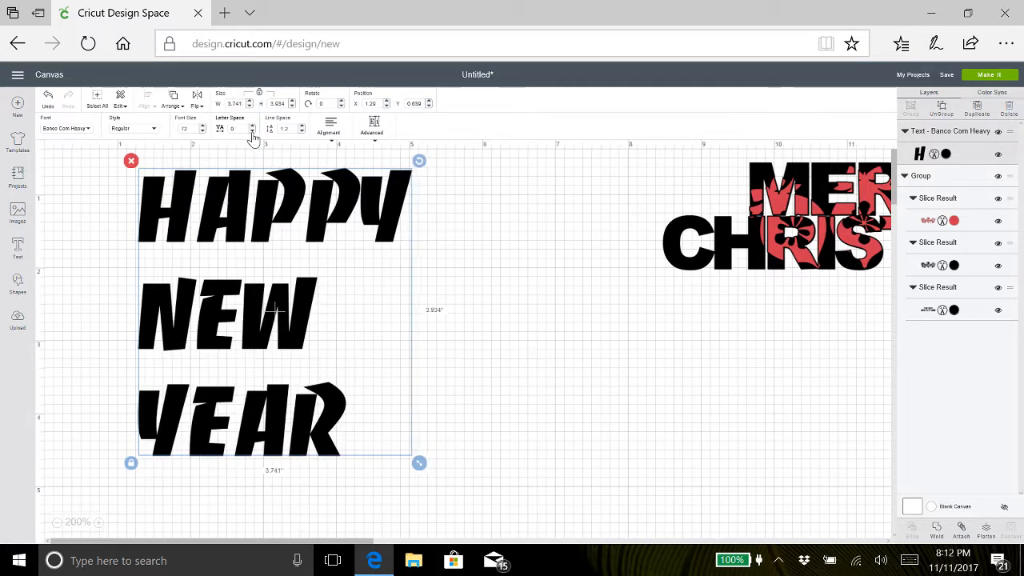
left_click(252, 131)
left_click(252, 131)
left_click(252, 132)
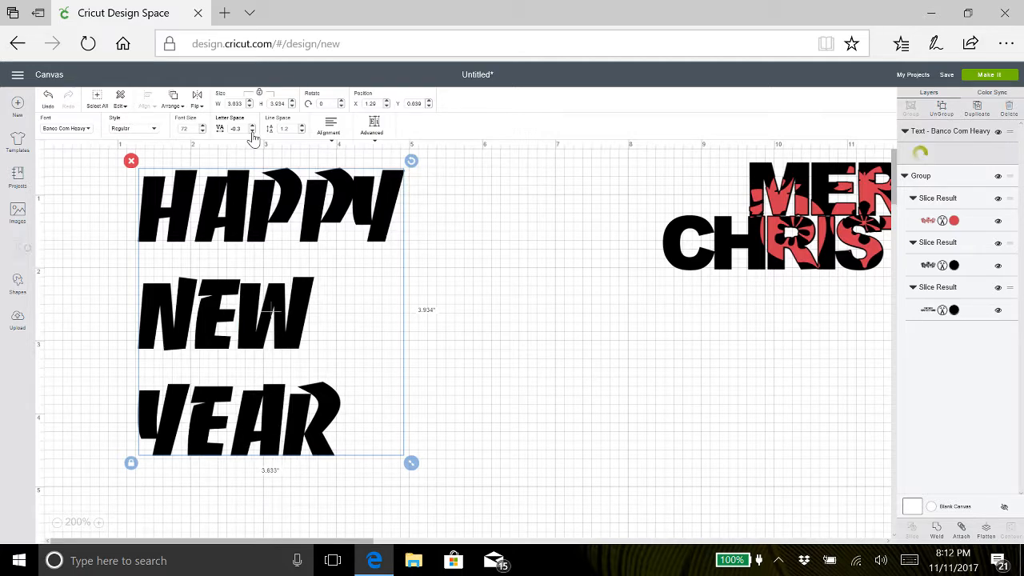
left_click(252, 131)
left_click(252, 131)
left_click(252, 131)
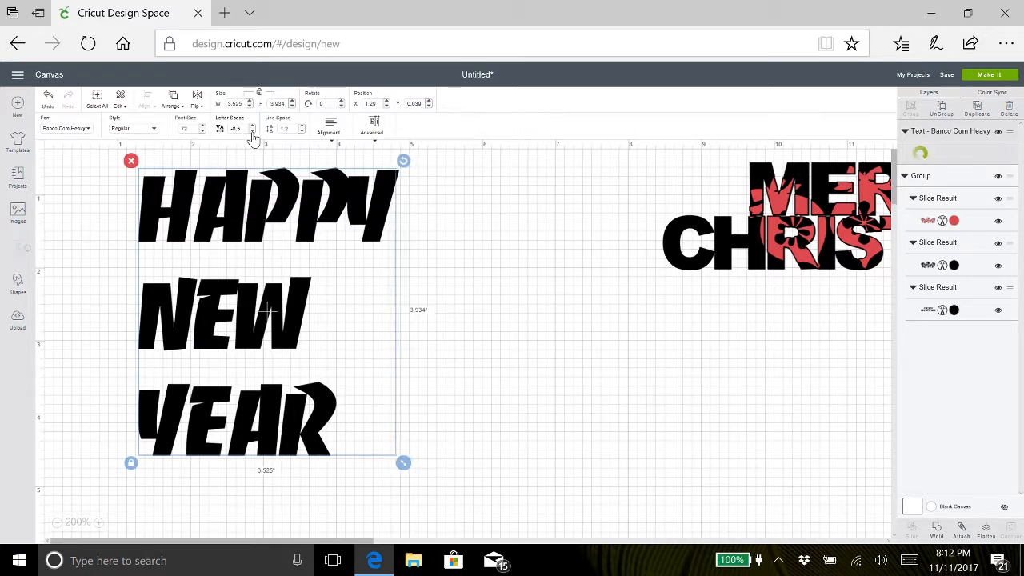
left_click(252, 131)
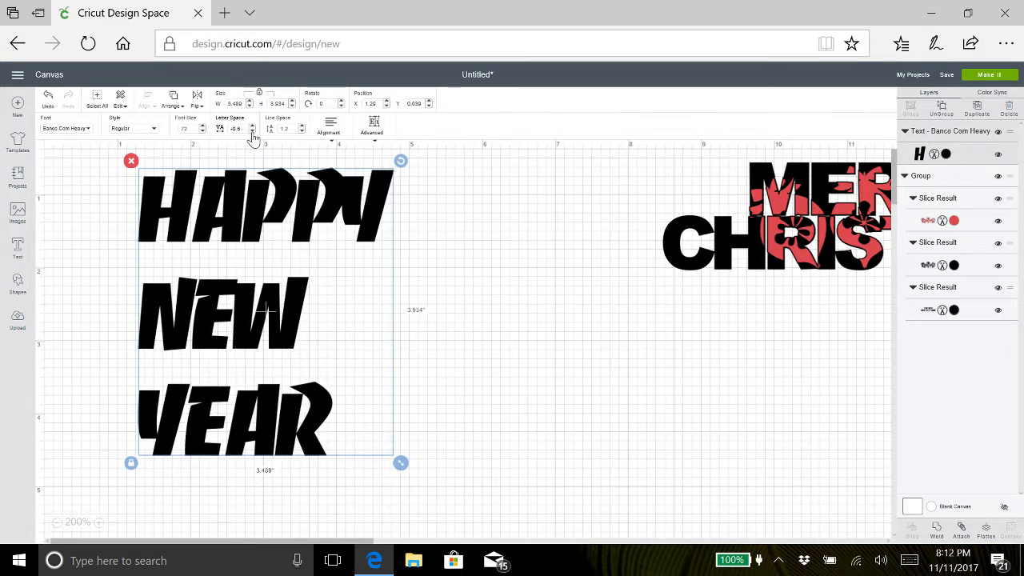
left_click(252, 131)
left_click(252, 132)
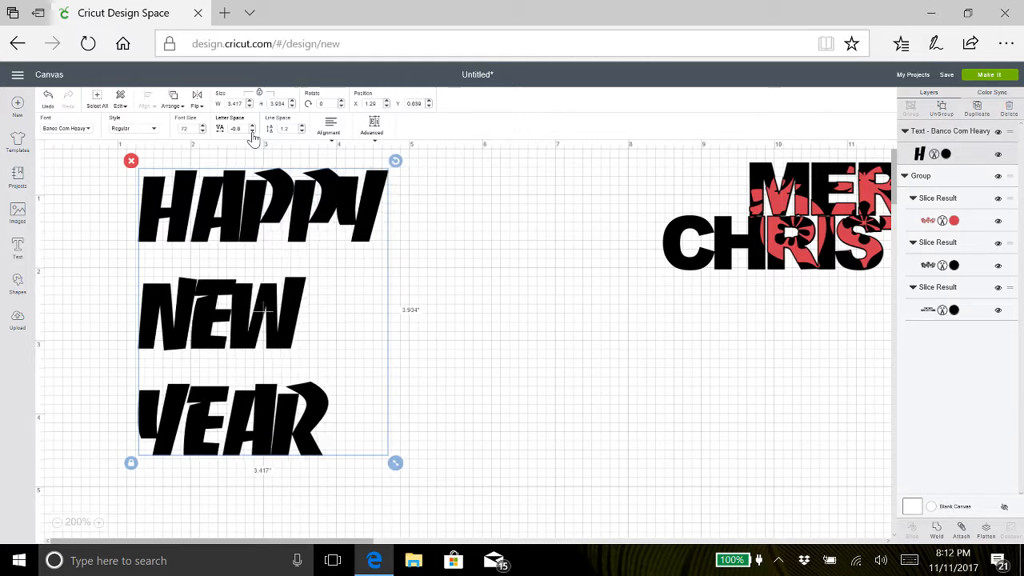
left_click(252, 132)
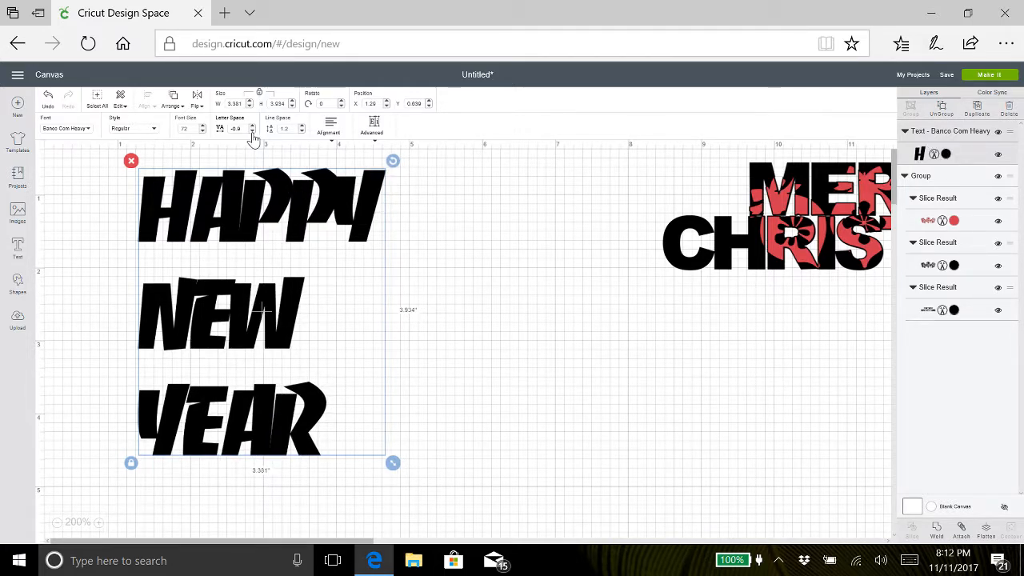
Step: Set the HAPPY NEW YEAR text's letter spacing to -1 and its line spacing to -0.7
left_click(252, 131)
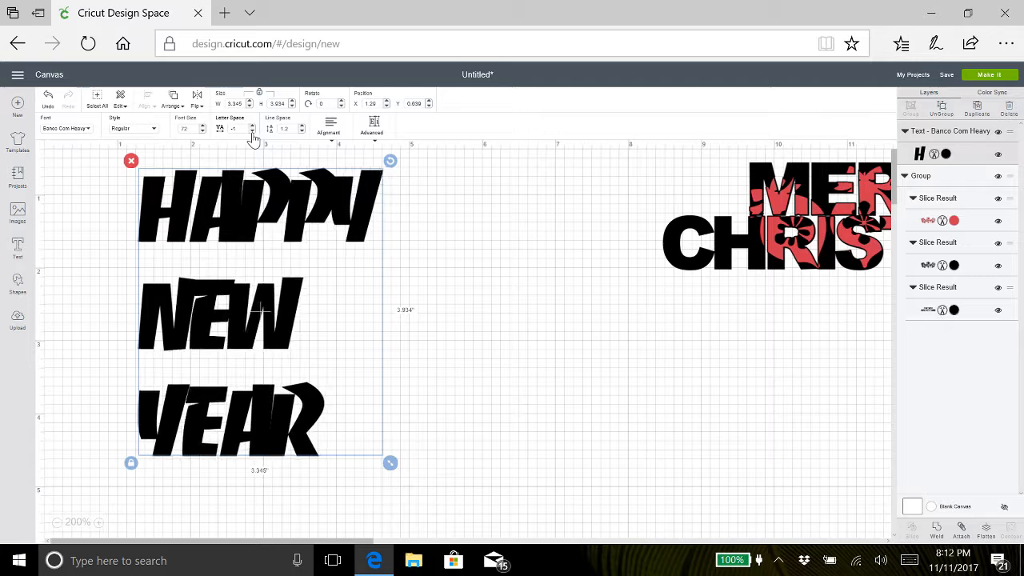
left_click(302, 132)
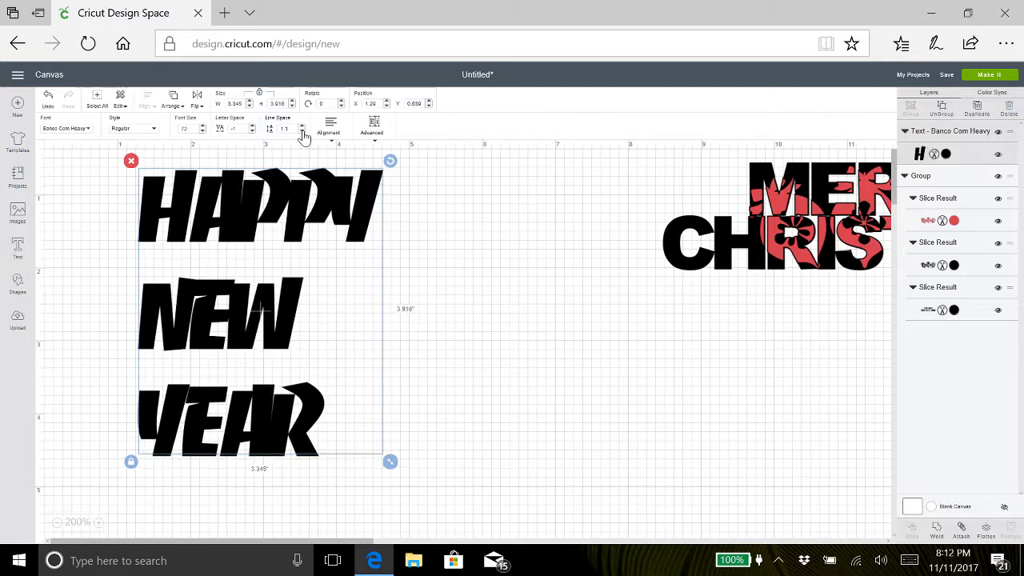
left_click(303, 132)
left_click(301, 131)
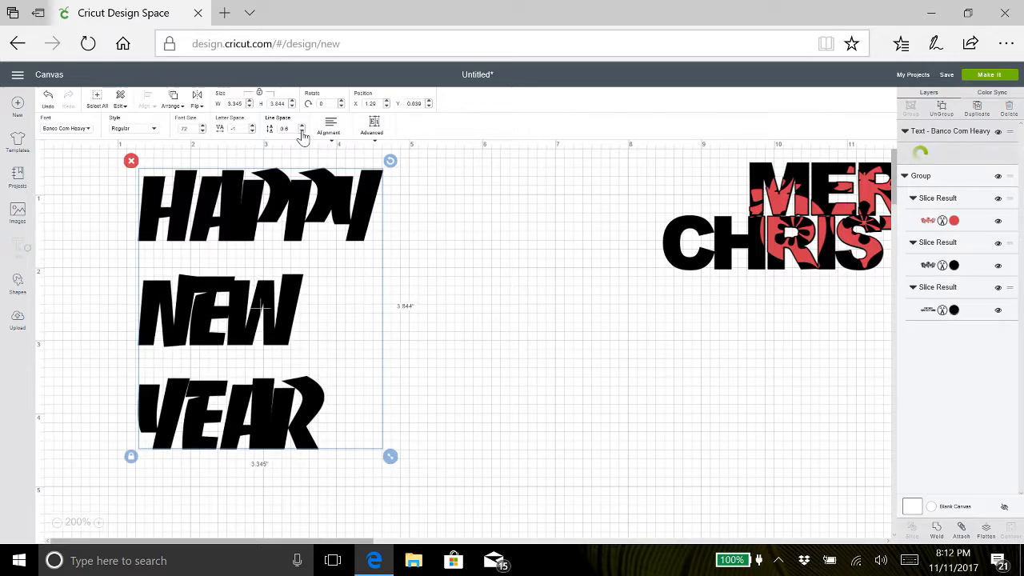
left_click(301, 131)
left_click(301, 131)
left_click(301, 131)
left_click(301, 131)
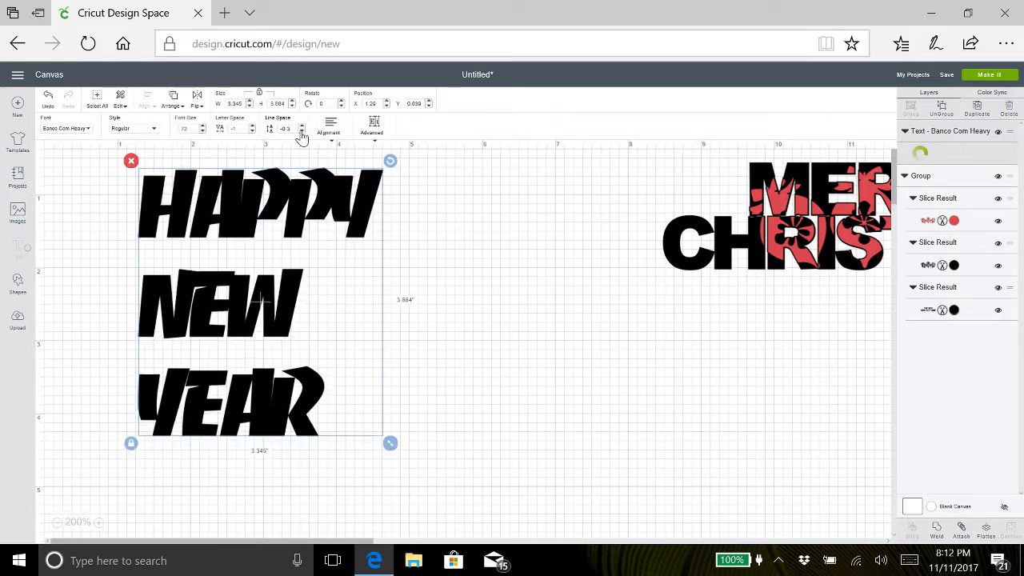
left_click(301, 131)
left_click(301, 132)
left_click(300, 131)
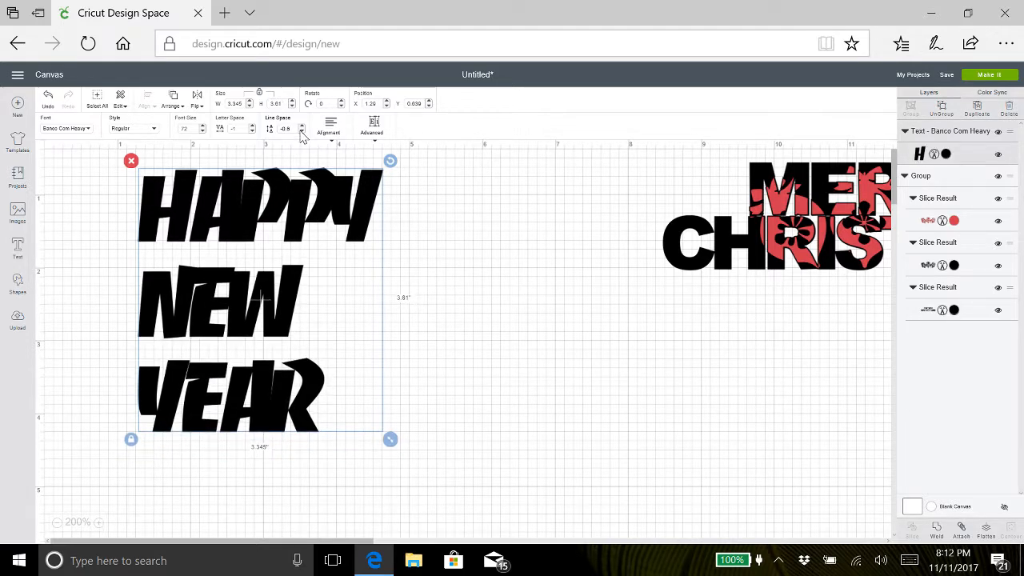
left_click(301, 131)
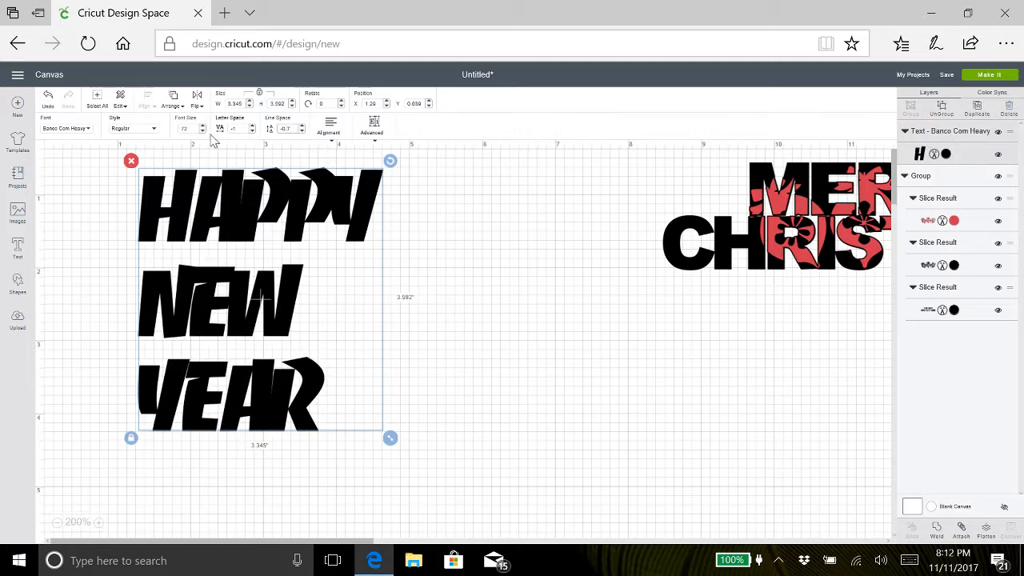
Step: Center-align the three lines of the HAPPY NEW YEAR text
left_click(173, 107)
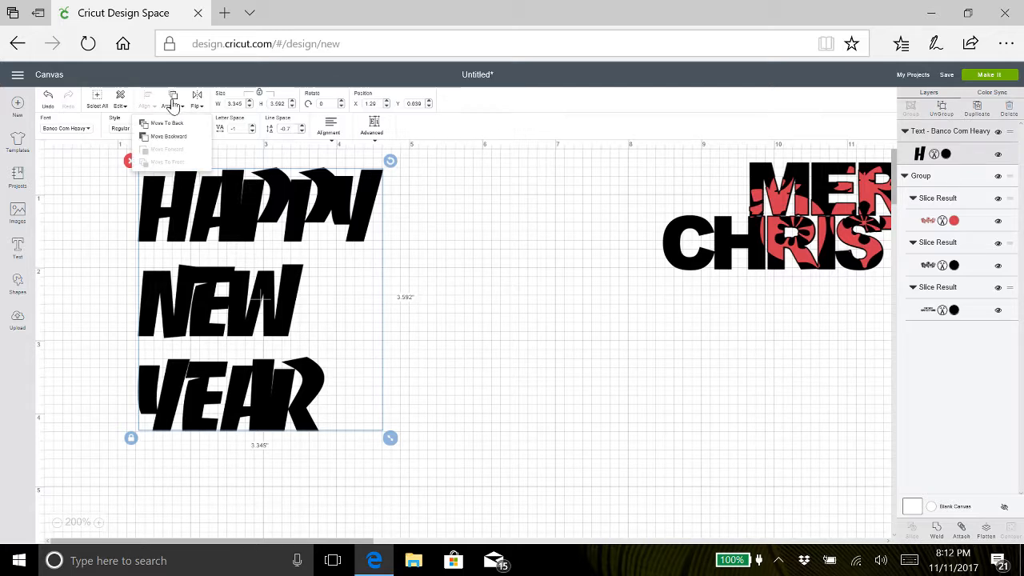
left_click(173, 106)
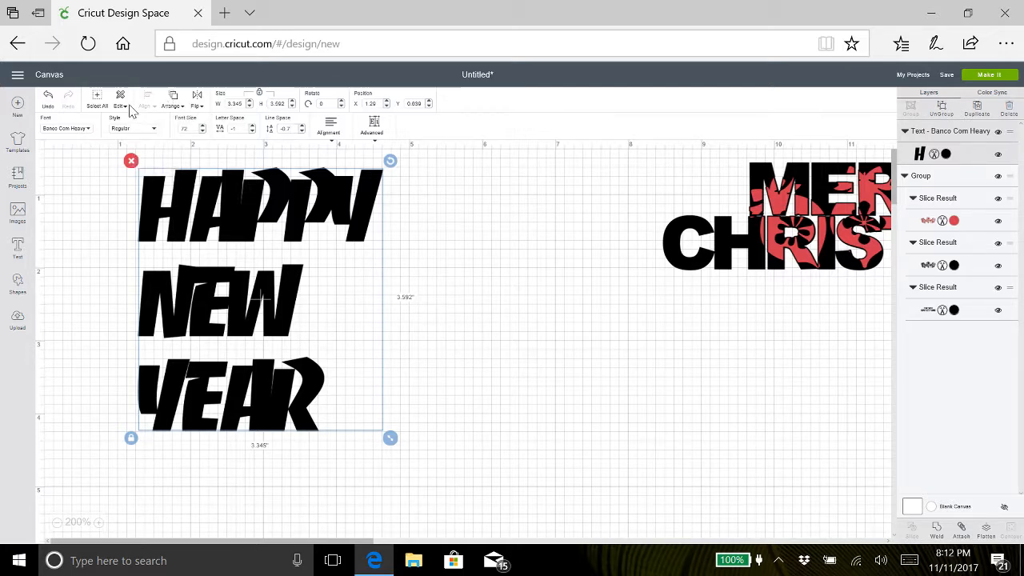
left_click(331, 128)
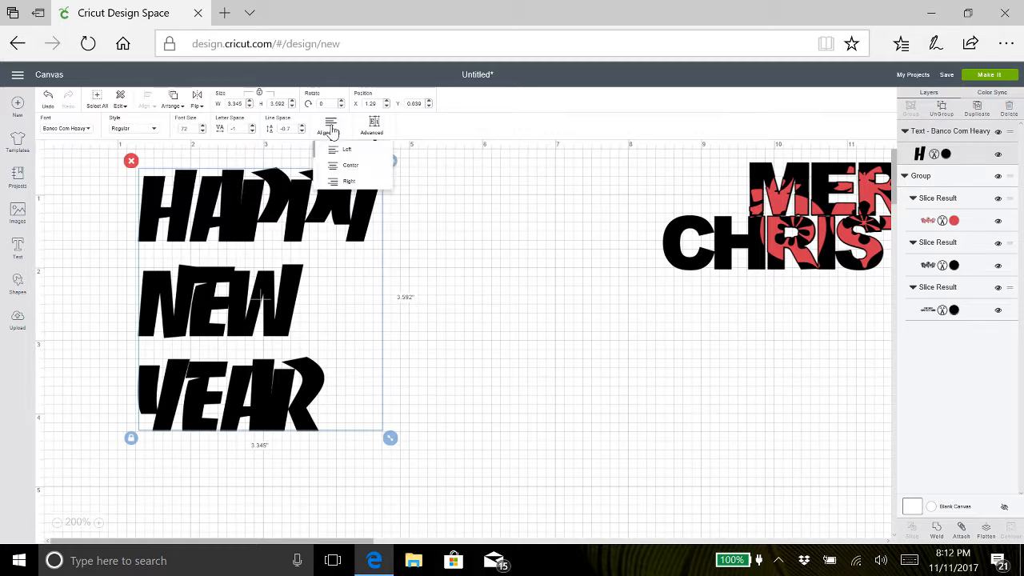
left_click(349, 168)
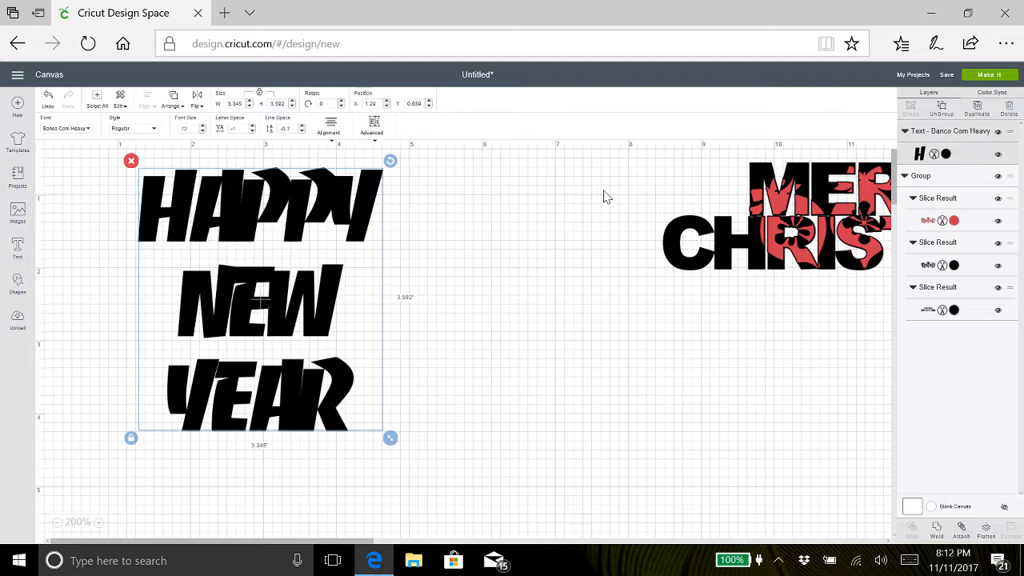
Step: Ungroup HAPPY NEW YEAR into single letters and nudge individual letters, including the Y of HAPPY and the R of YEAR, to adjust the overlaps
left_click(942, 108)
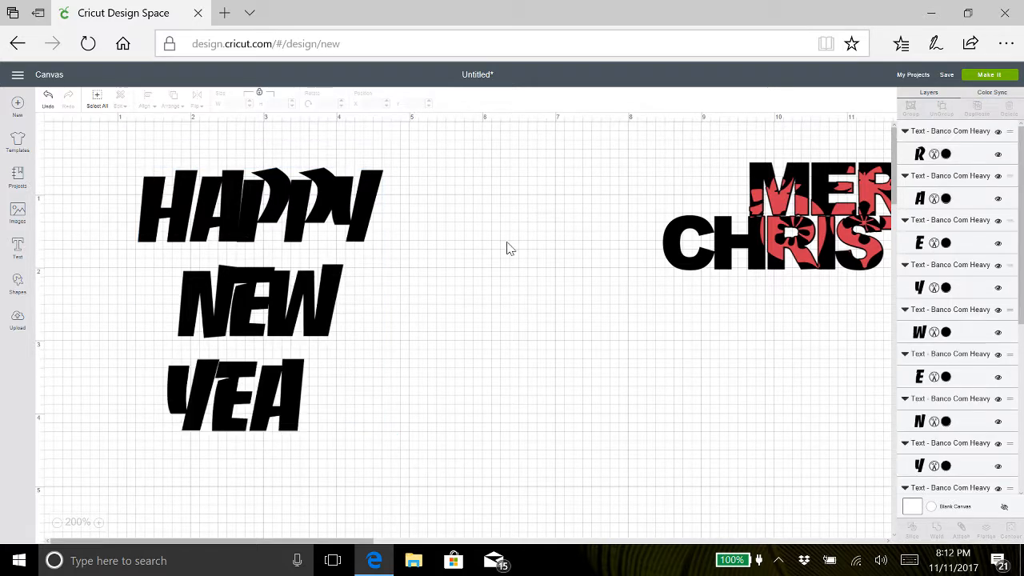
left_click(222, 225)
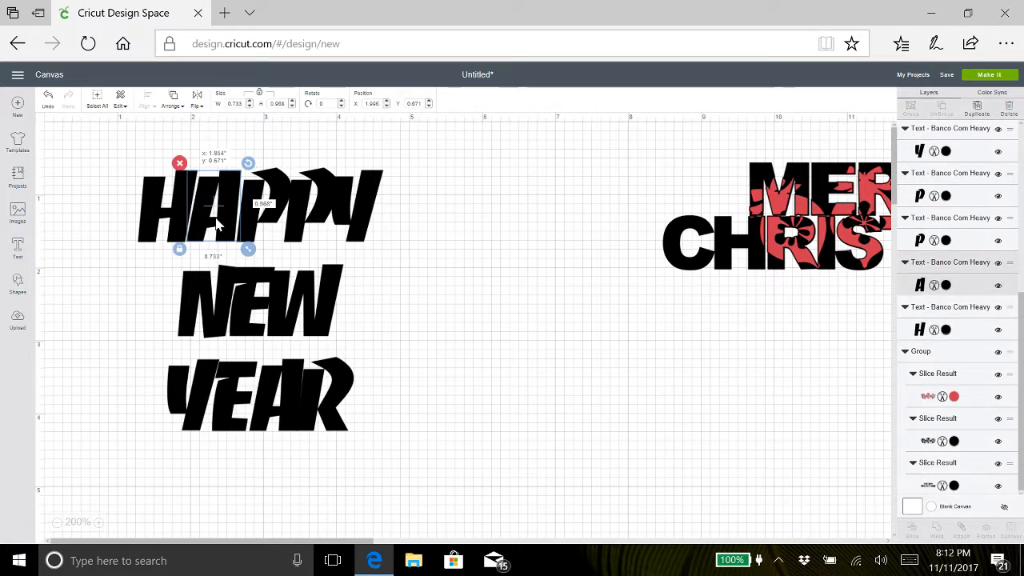
left_click(248, 226)
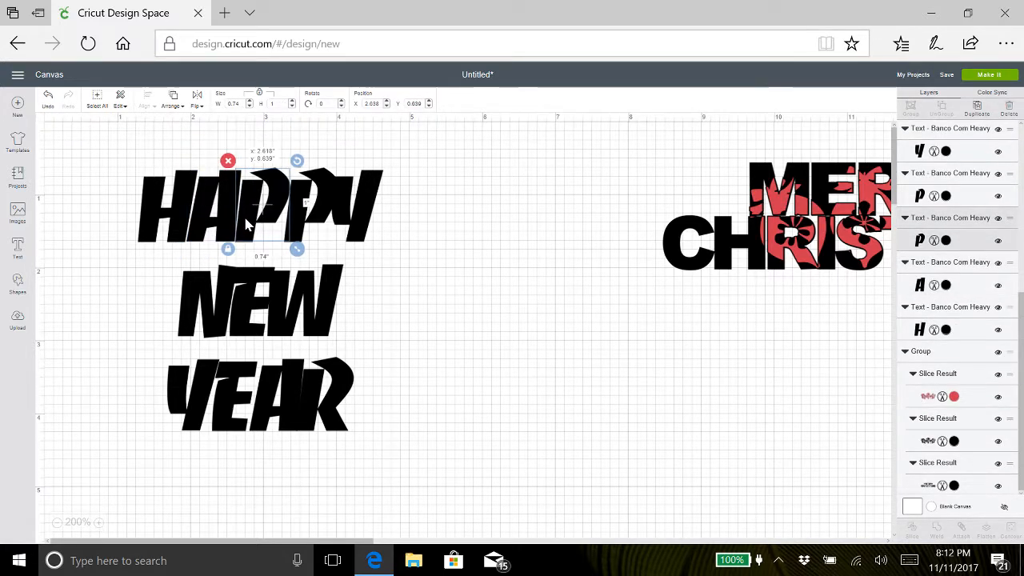
left_click(349, 223)
left_click_drag(349, 221, 350, 222)
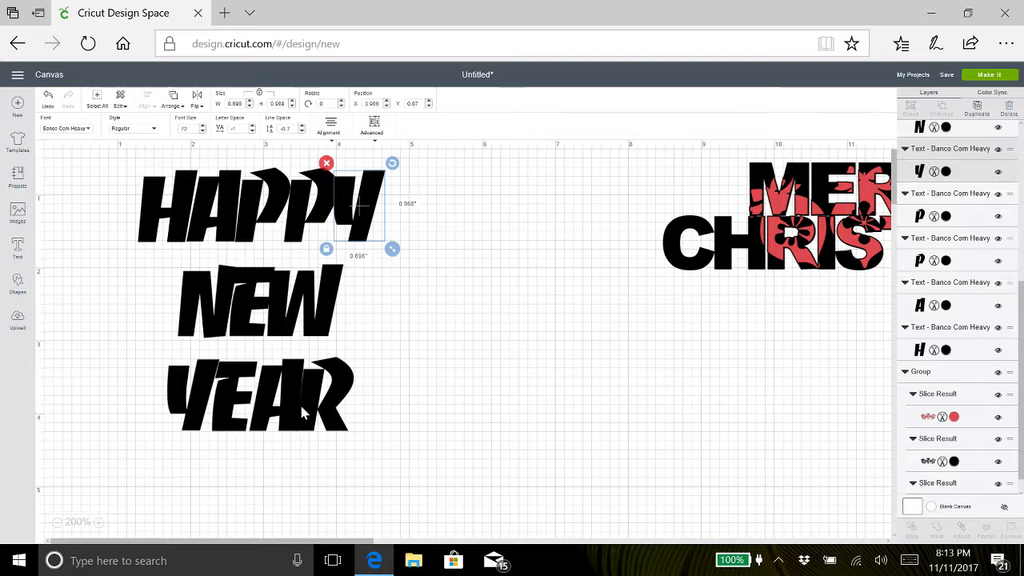
mouse_move(309, 413)
left_mouse_down()
mouse_move(268, 416)
mouse_move(303, 414)
left_mouse_up()
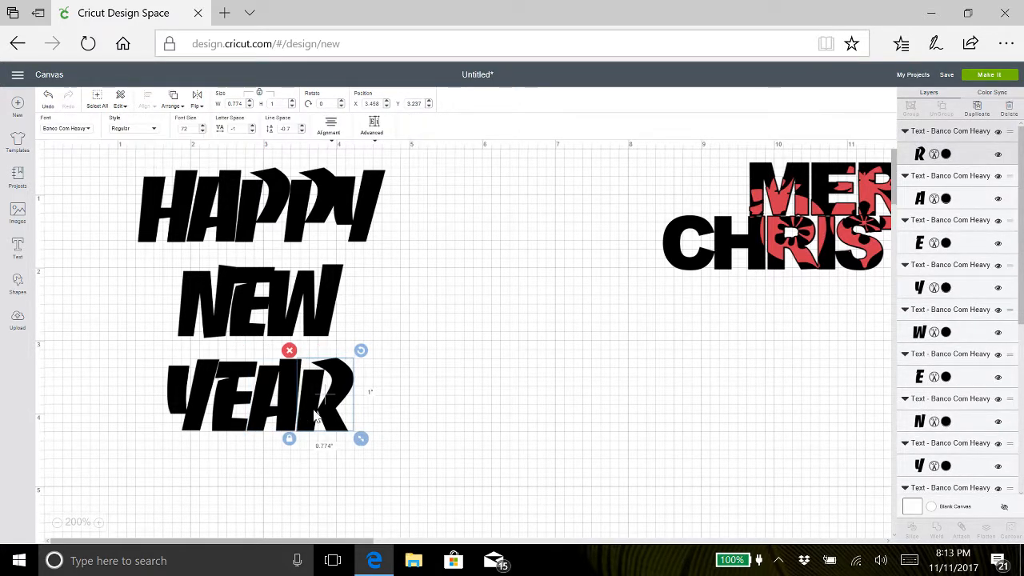
Step: Group all the separate HAPPY NEW YEAR letters
left_click_drag(407, 425, 113, 164)
left_click(910, 108)
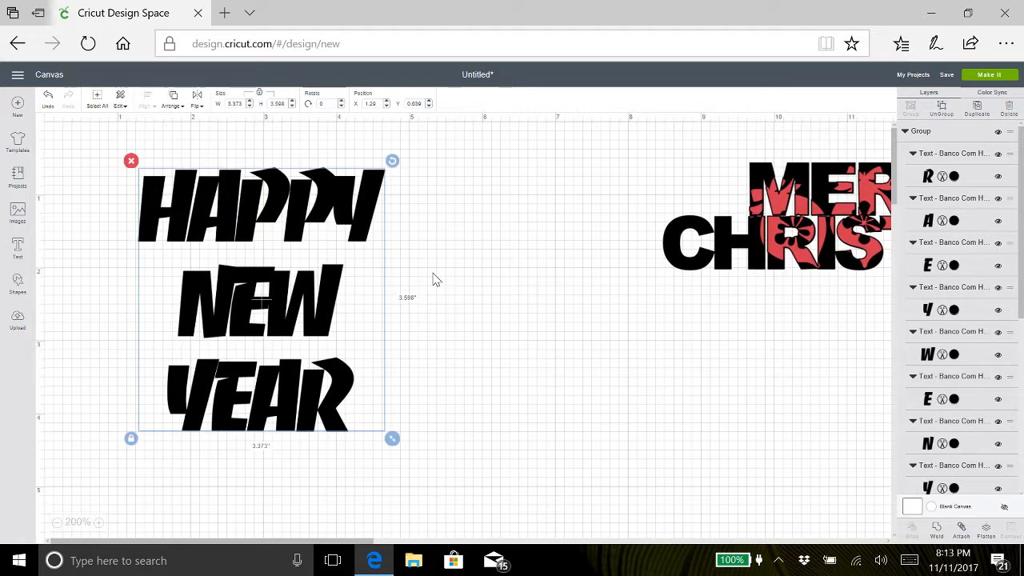
left_click(266, 266)
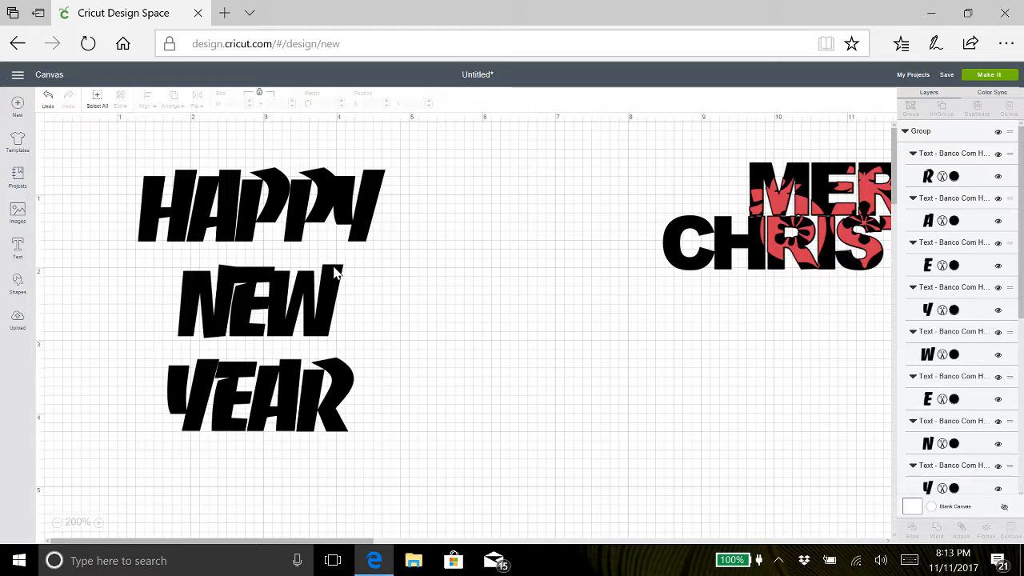
left_click(328, 314)
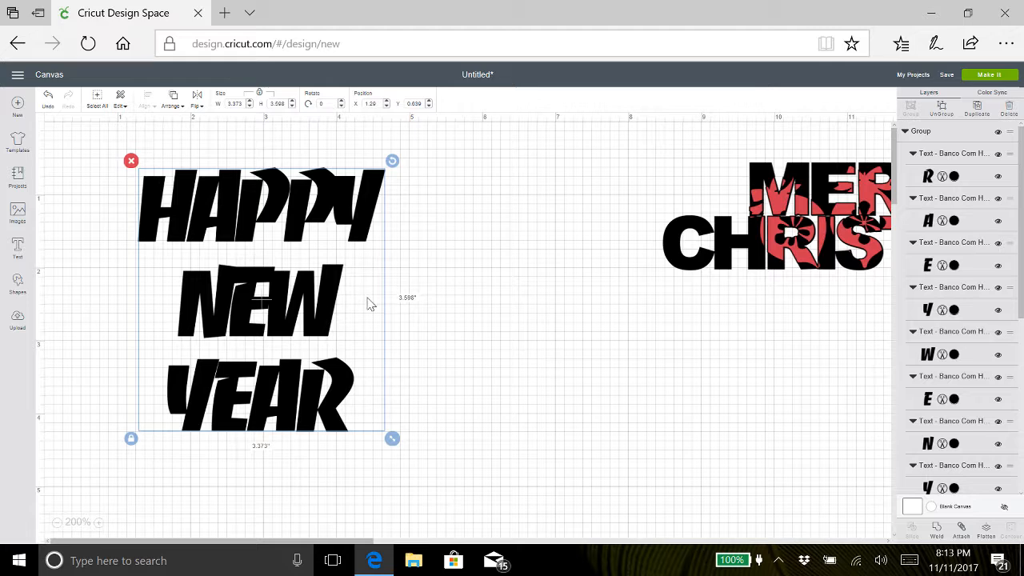
Step: Enlarge the HAPPY NEW YEAR group to about 3.57 wide by 3.81 high and nudge it to about X 1.28, Y 0.63
left_click_drag(392, 439, 422, 456)
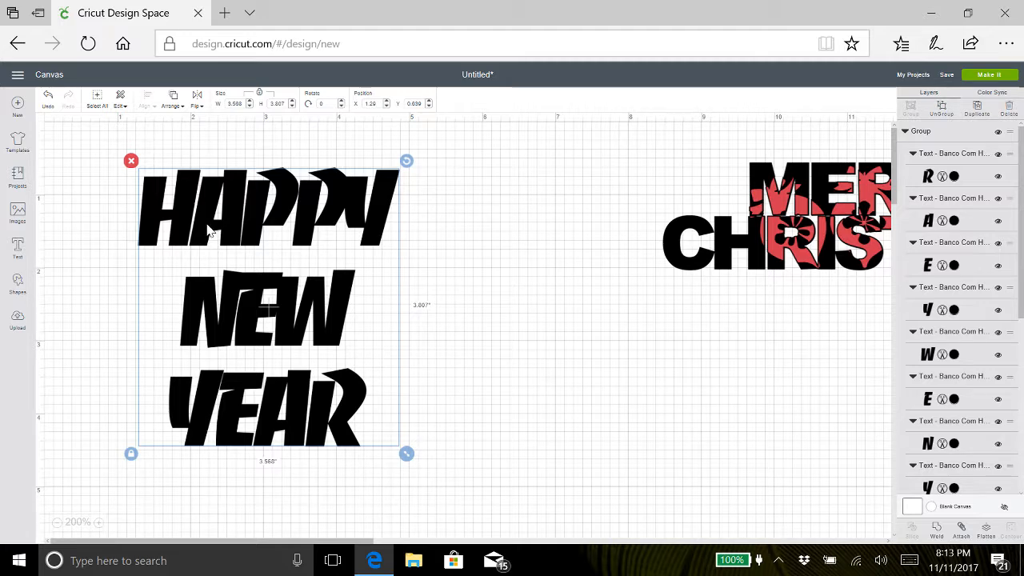
left_click_drag(214, 218, 213, 216)
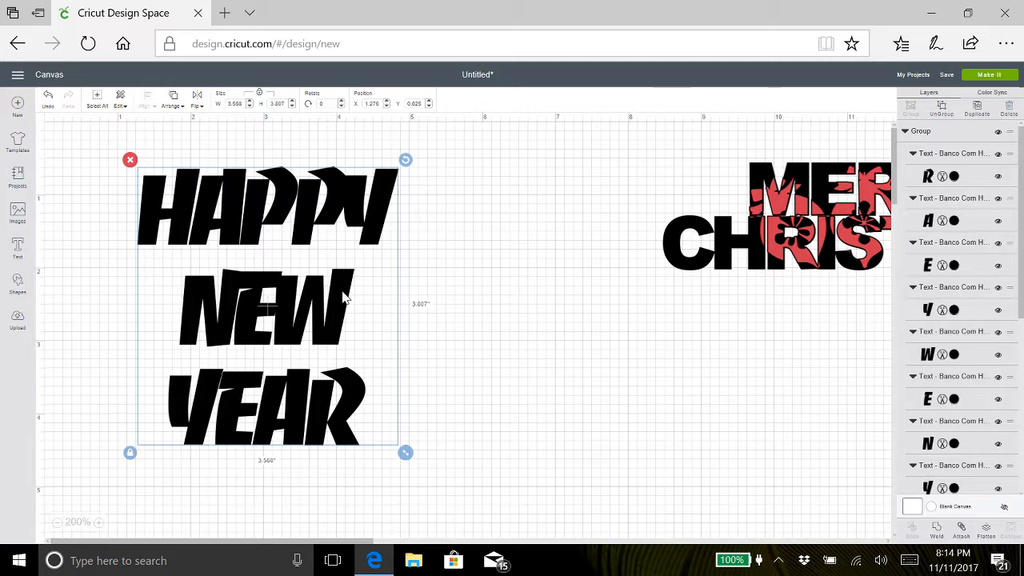
left_click(448, 292)
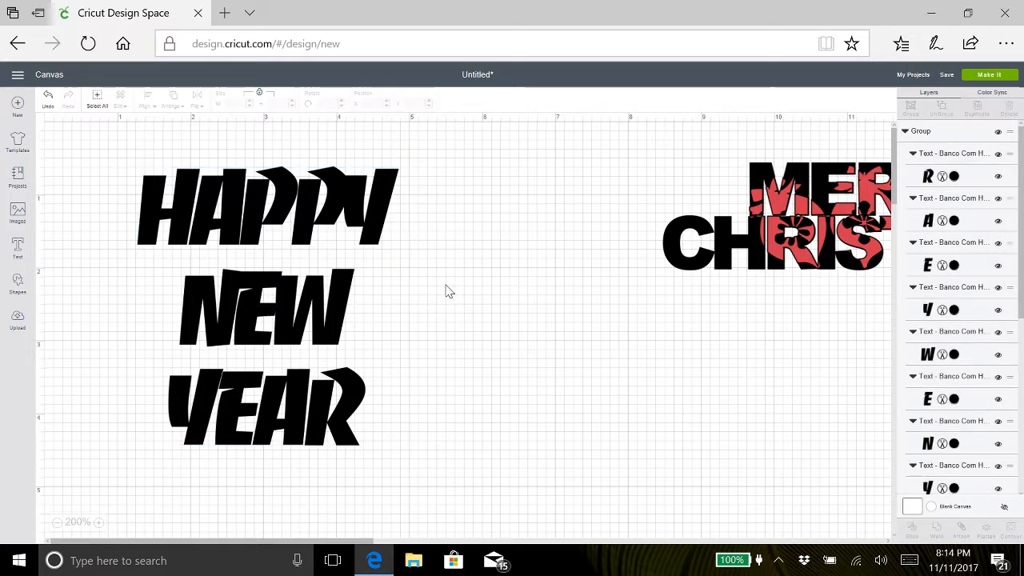
left_click(296, 323)
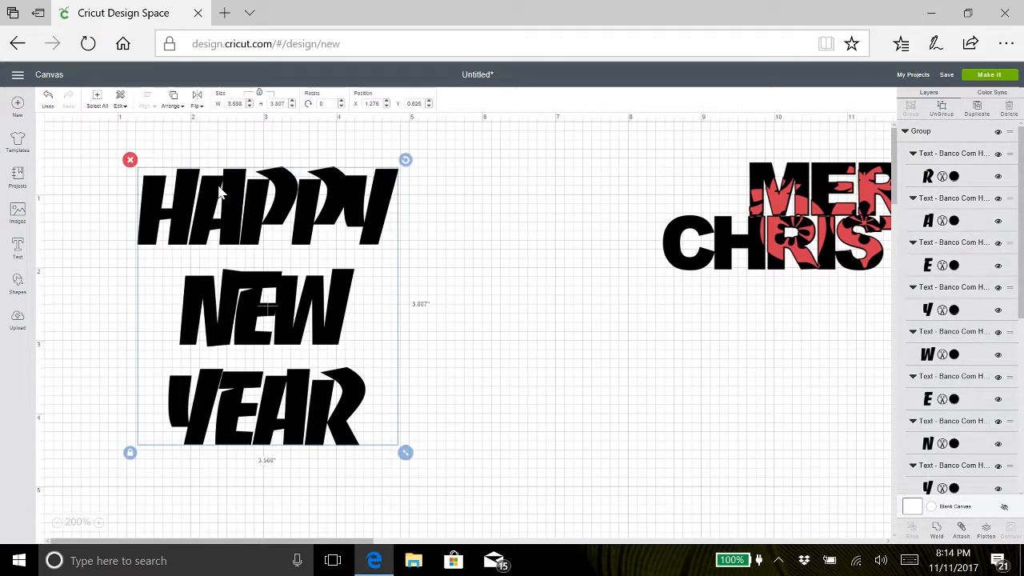
Step: Add a second text reading HAPPY NEW YEAR in capitals, one word per line
left_click(18, 249)
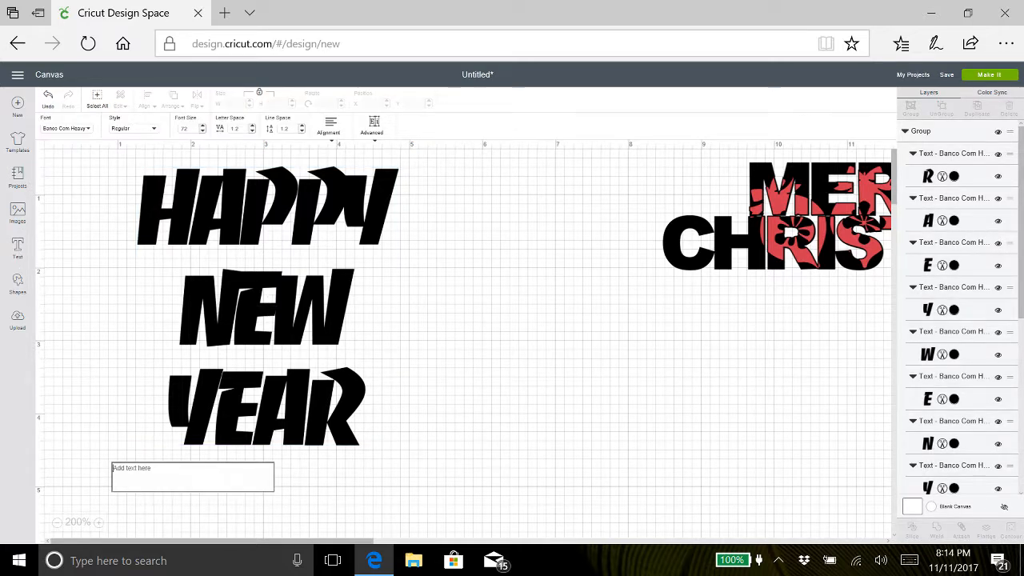
type("hAP")
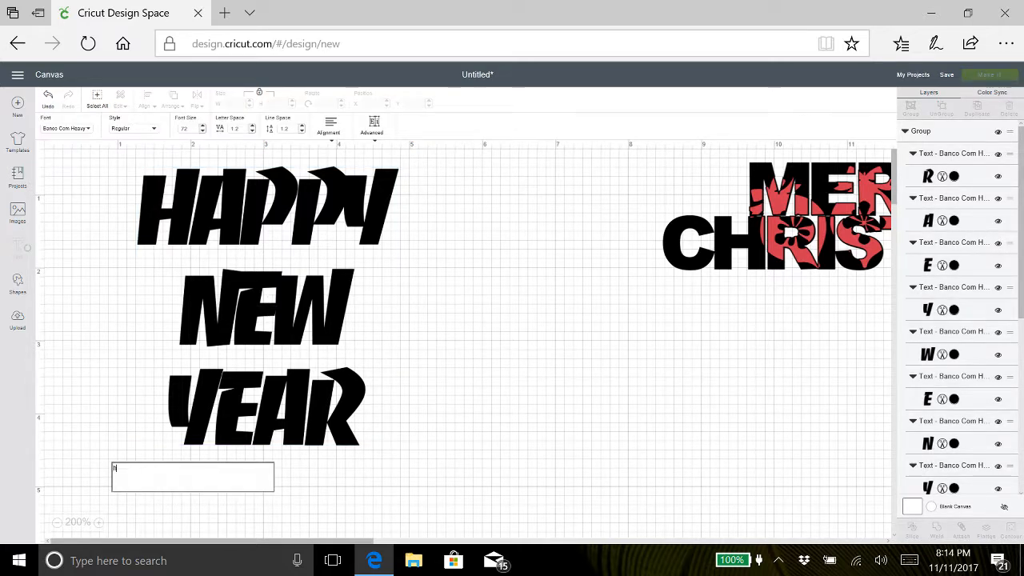
key("BackSpace")
key("BackSpace")
key("BackSpace")
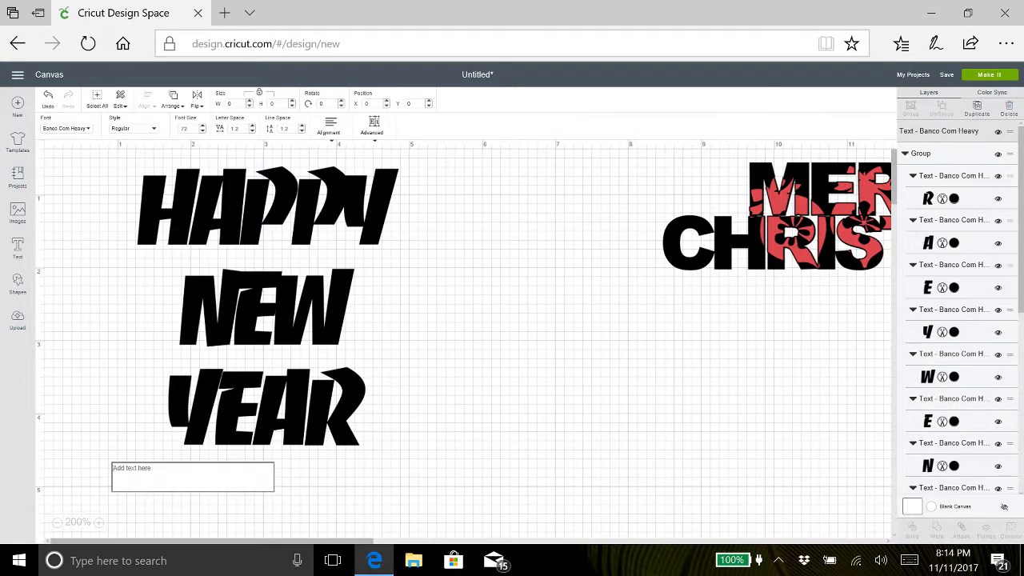
type("HAPPY")
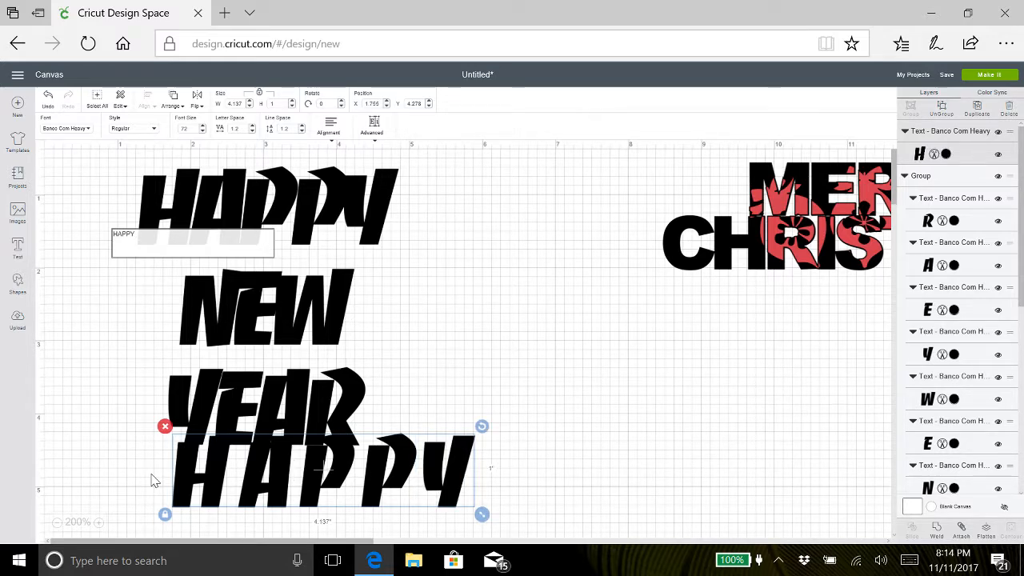
type("NEW")
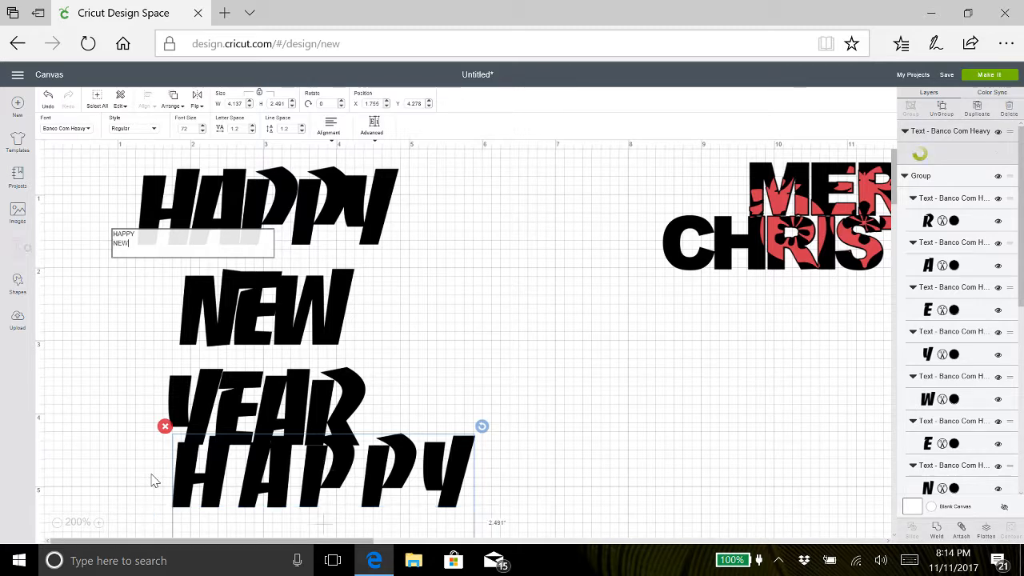
key("Return")
type("YEA")
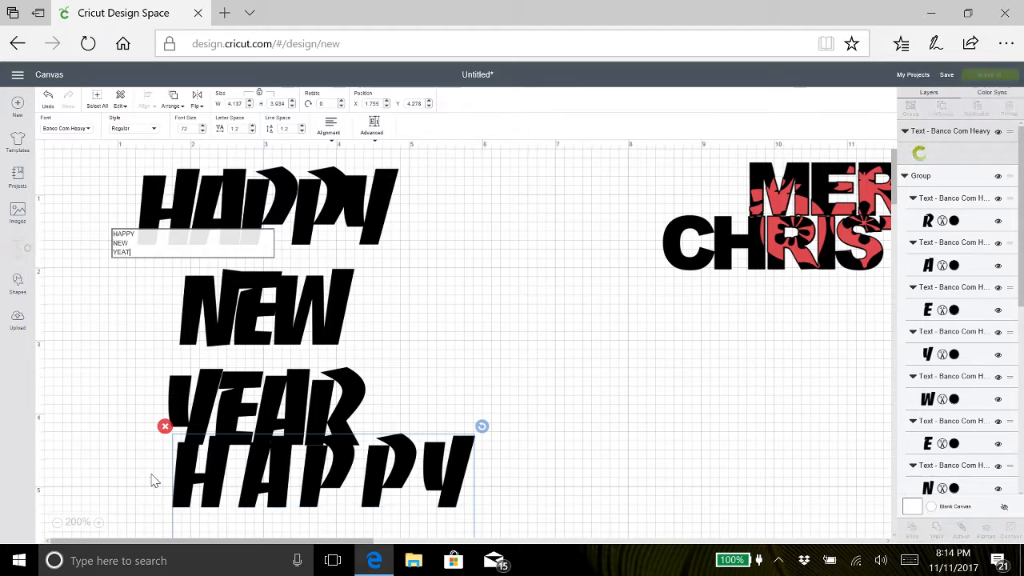
type("R")
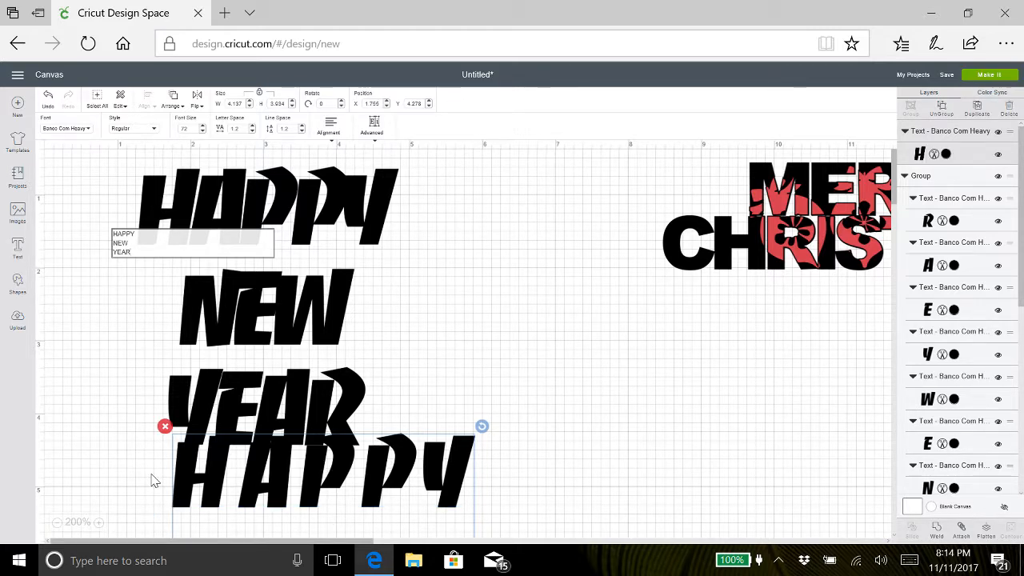
key("Return")
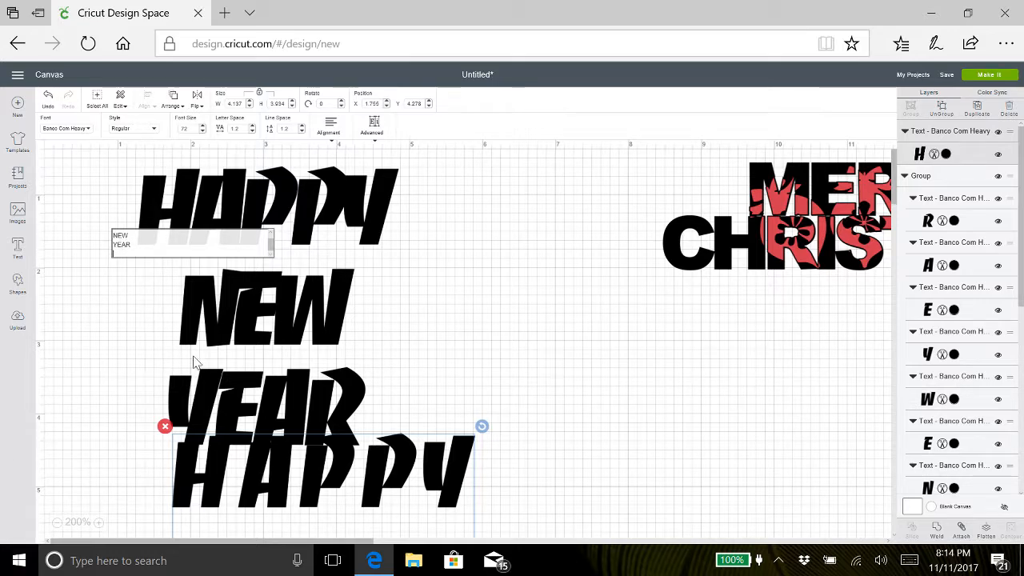
Step: Move the grouped HAPPY NEW YEAR letters to about X 8.53, Y 2.92 and the new text to about X 1.12, Y 0.35
left_click_drag(296, 307, 821, 476)
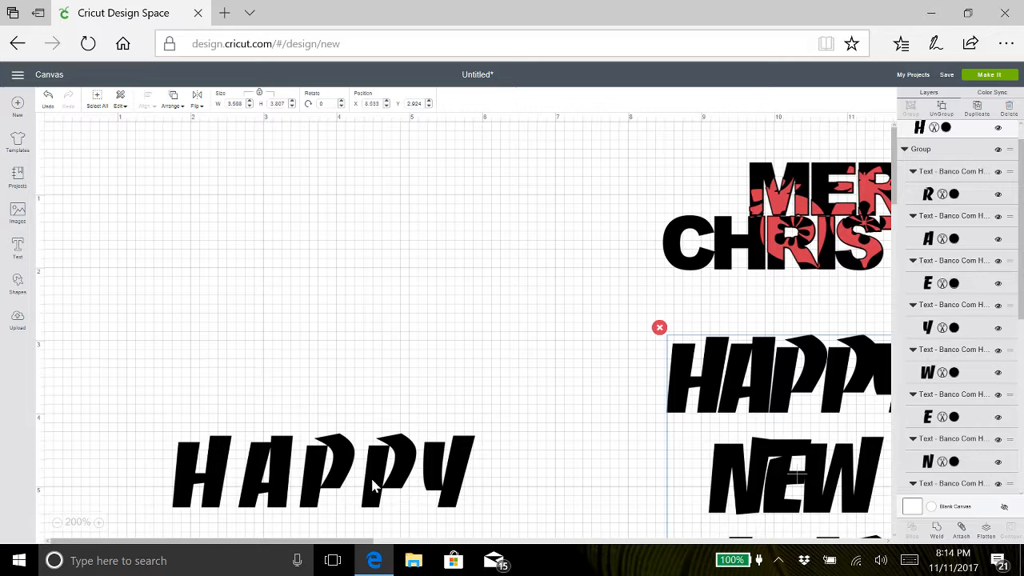
left_click(376, 486)
left_click_drag(372, 473, 325, 190)
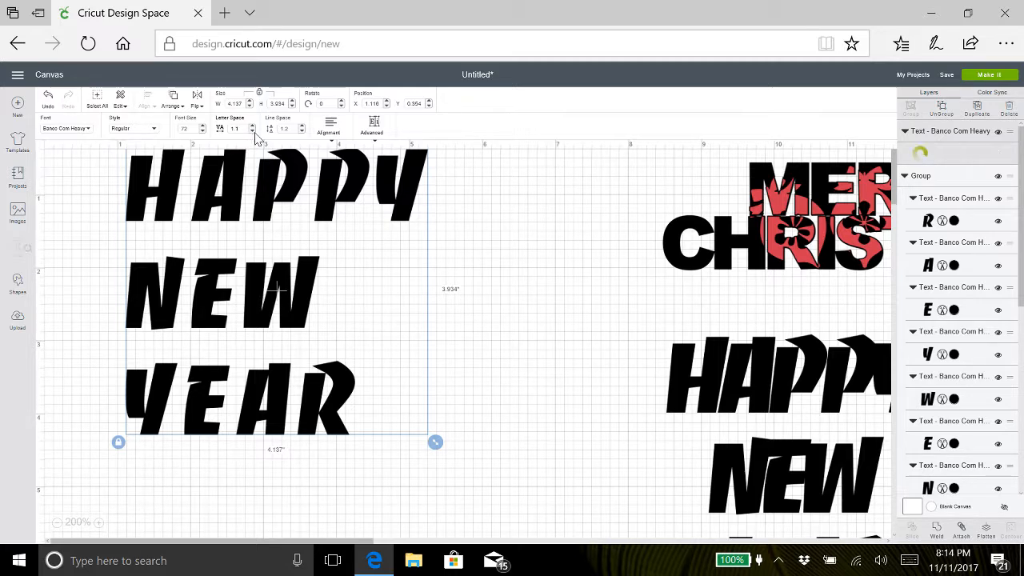
Step: Tighten the letter space of the new HAPPY NEW YEAR text to -1.5 so its letters overlap
left_click(252, 131)
left_click(252, 131)
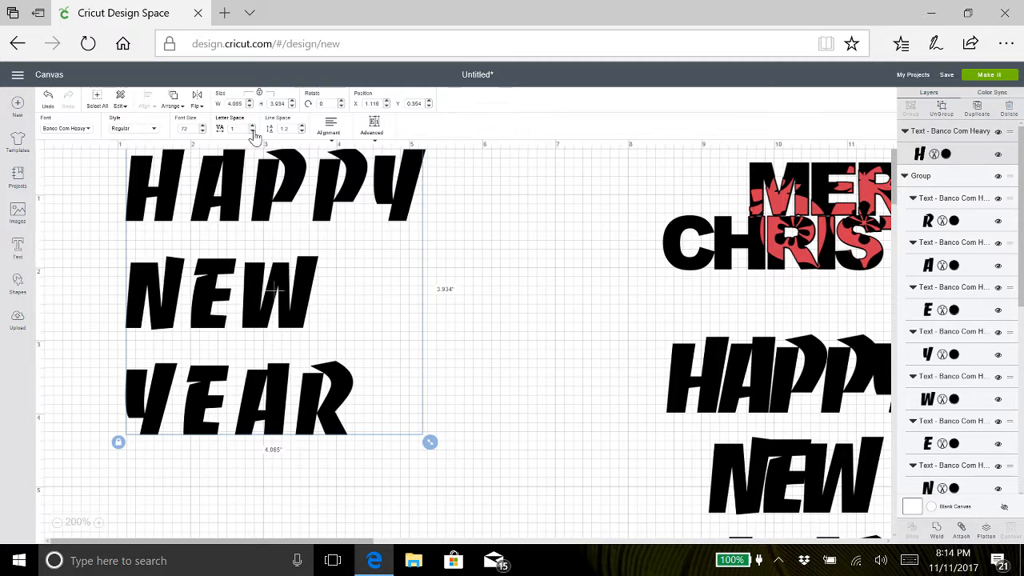
left_click(252, 131)
left_click(252, 131)
left_click(252, 132)
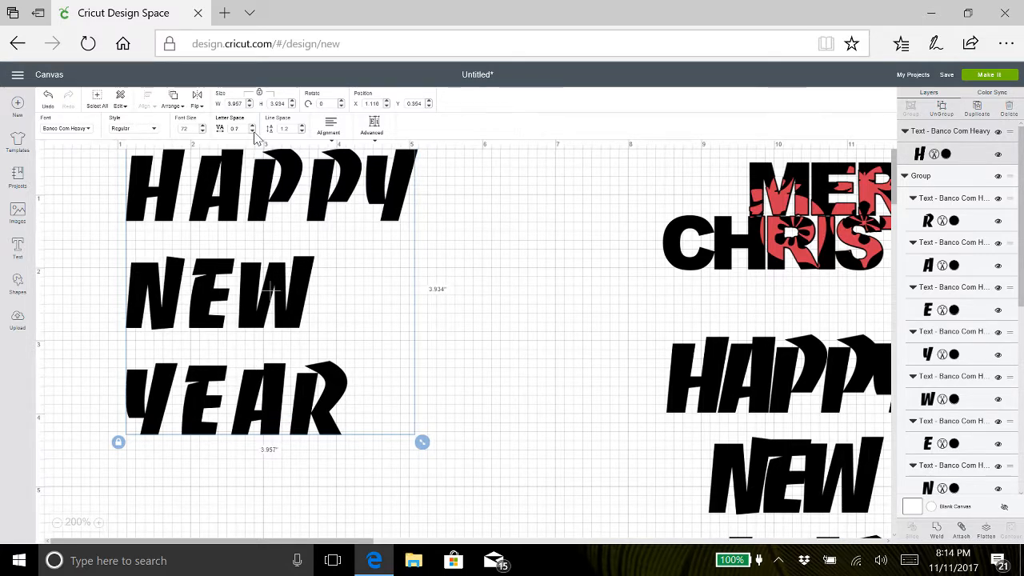
left_click(252, 131)
left_click(252, 131)
left_click(252, 131)
left_click(252, 131)
left_click(252, 132)
left_click(252, 131)
left_click(252, 131)
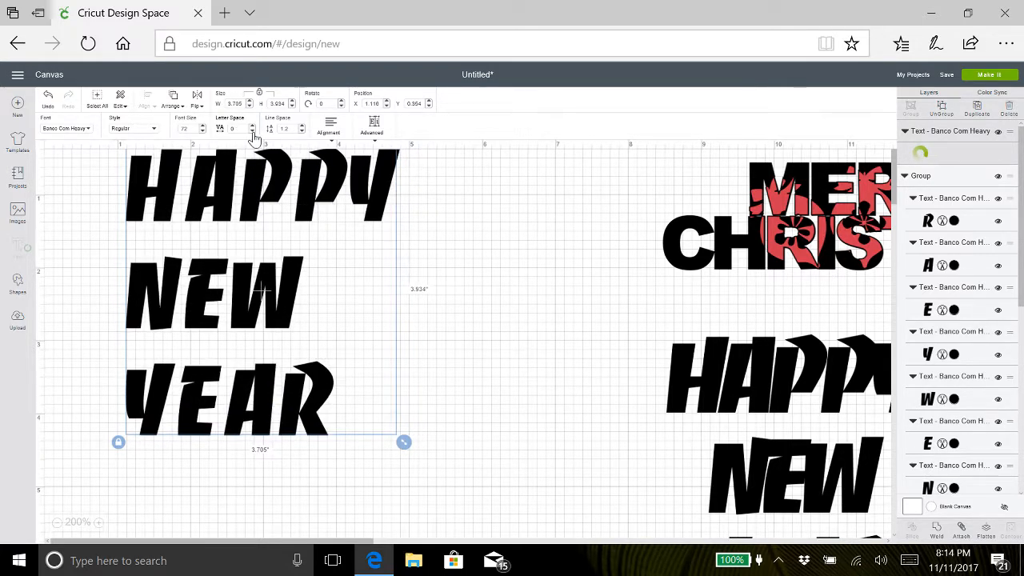
left_click(252, 132)
left_click(252, 132)
left_click(252, 131)
left_click(252, 131)
left_click(252, 131)
double_click(252, 131)
left_click(252, 131)
left_click(252, 131)
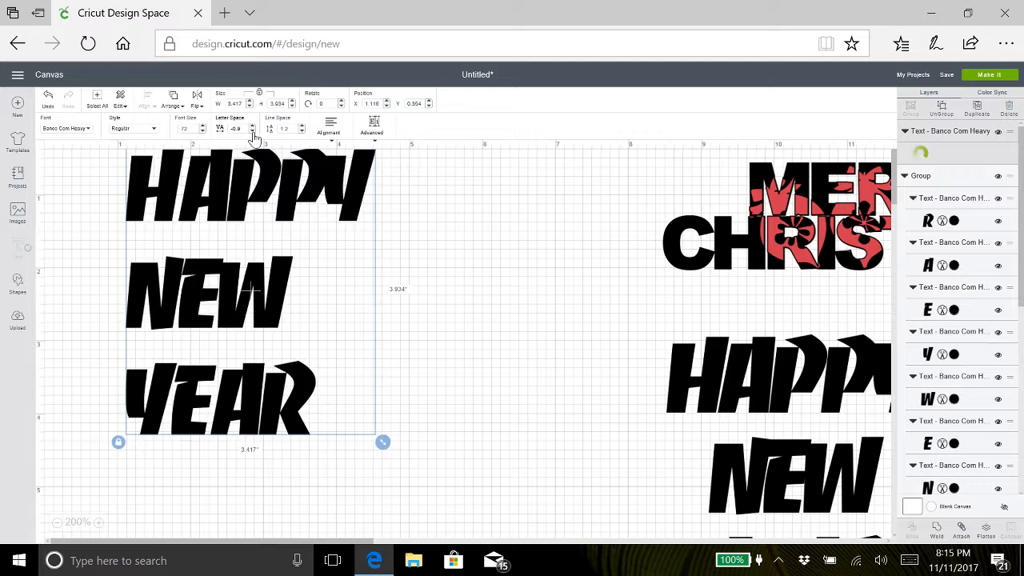
left_click(252, 131)
left_click(253, 132)
left_click(252, 131)
left_click(252, 131)
left_click(252, 131)
left_click(252, 131)
left_click(252, 131)
left_click(252, 131)
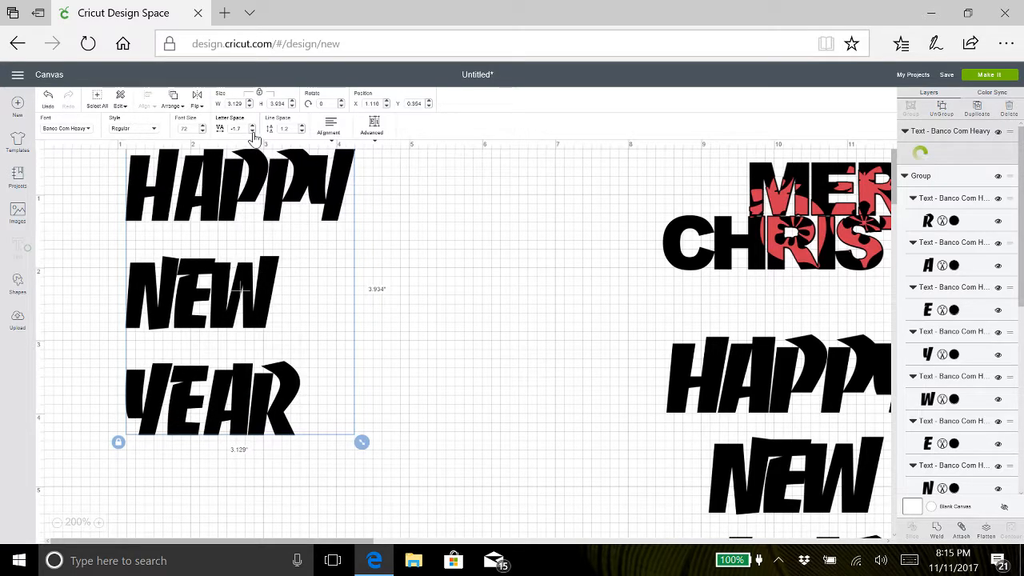
left_click(252, 131)
left_click(252, 132)
left_click(252, 132)
left_click(252, 131)
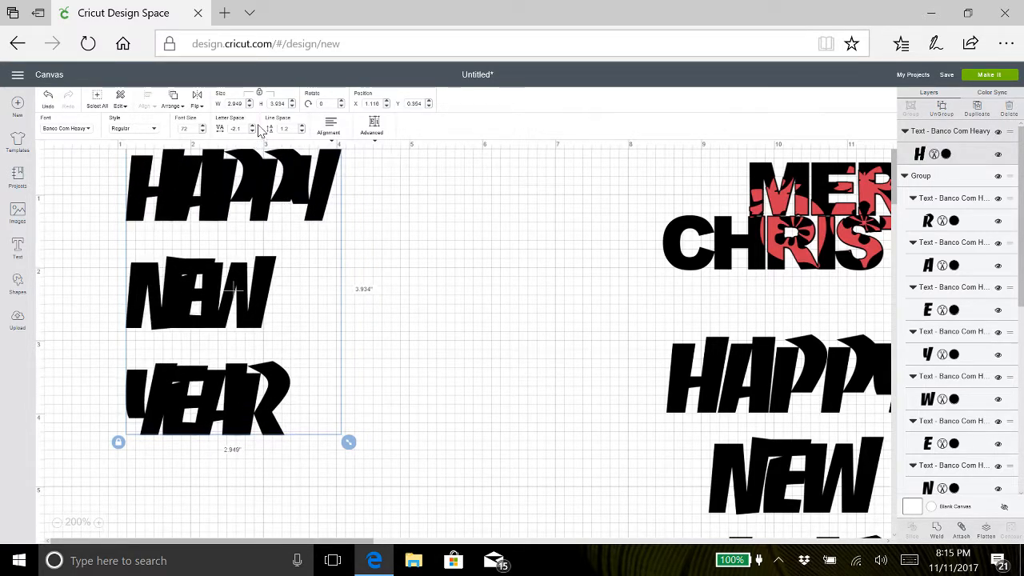
left_click(253, 128)
left_click(253, 128)
left_click(253, 128)
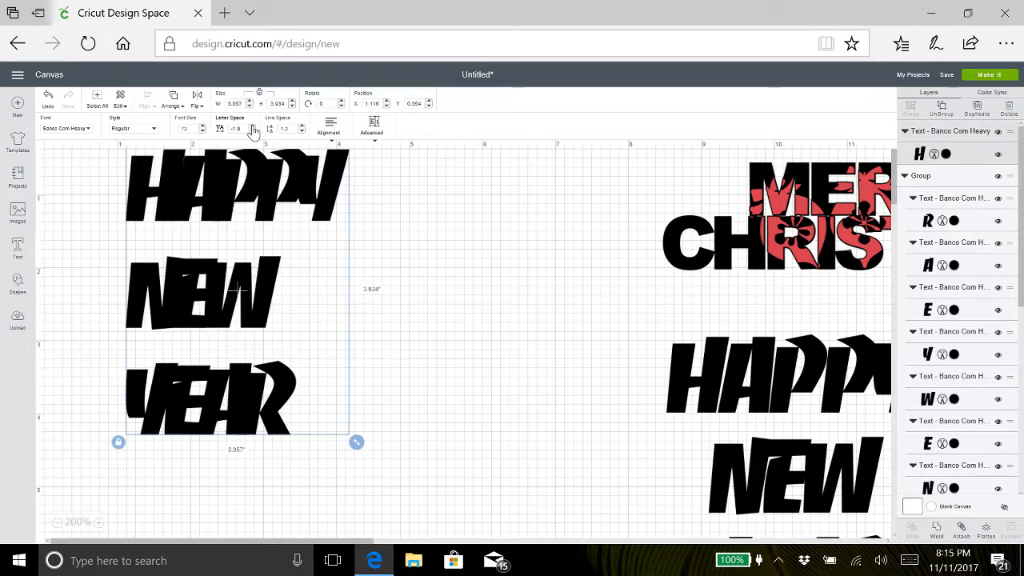
left_click(253, 128)
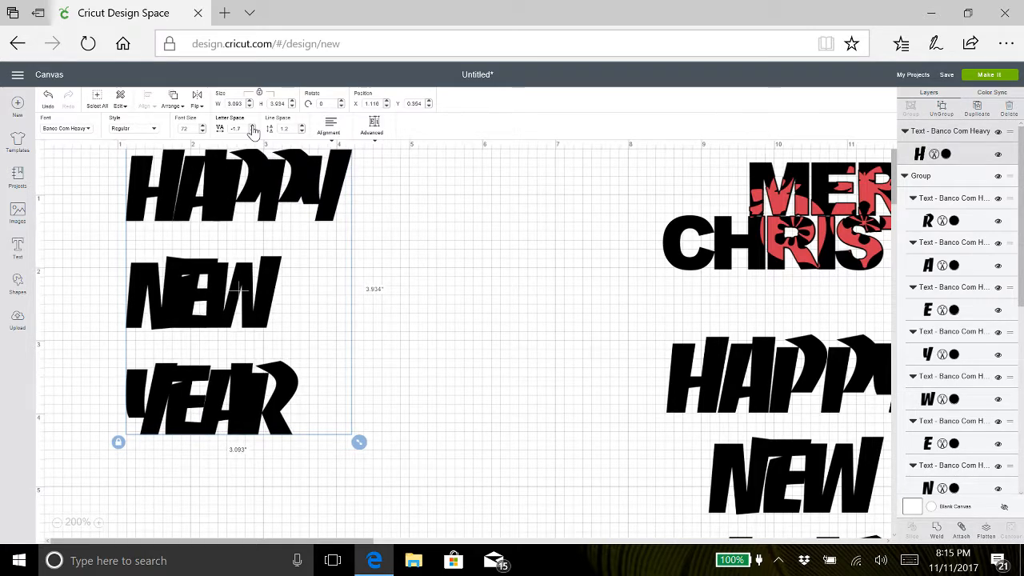
left_click(253, 128)
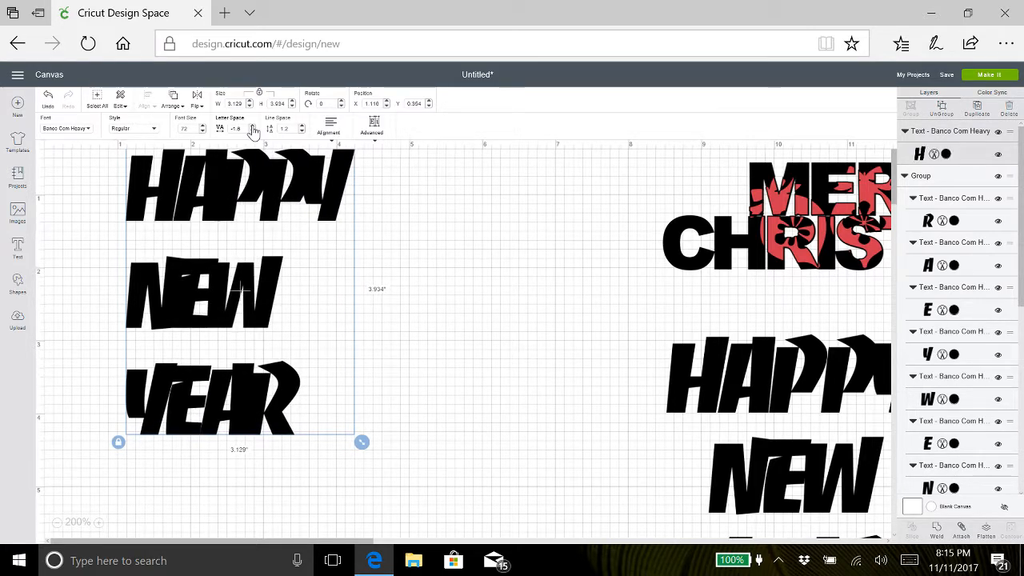
left_click(253, 128)
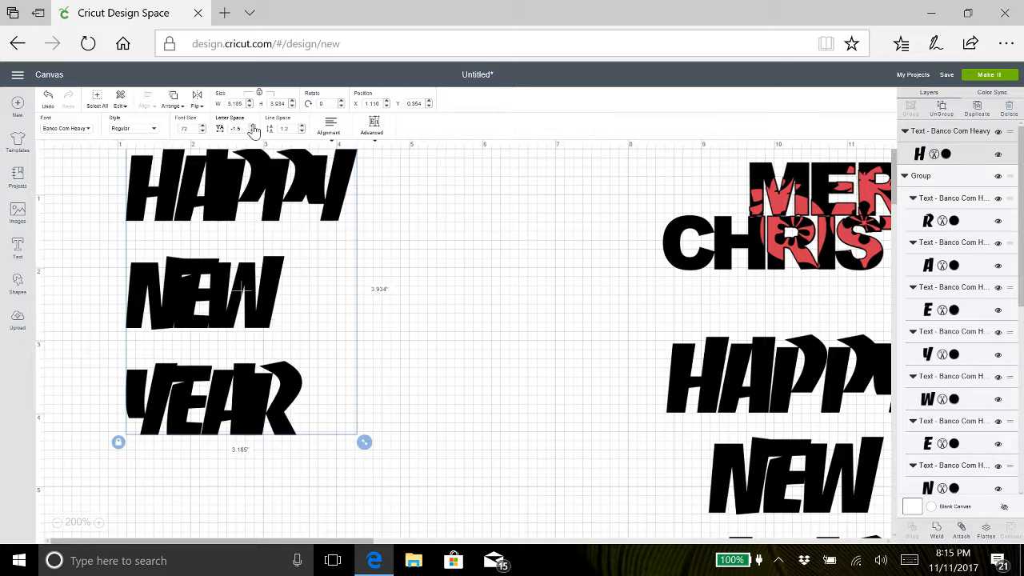
Step: Reduce the new text's line space to -4.7 and centre-align its three lines
left_click(302, 132)
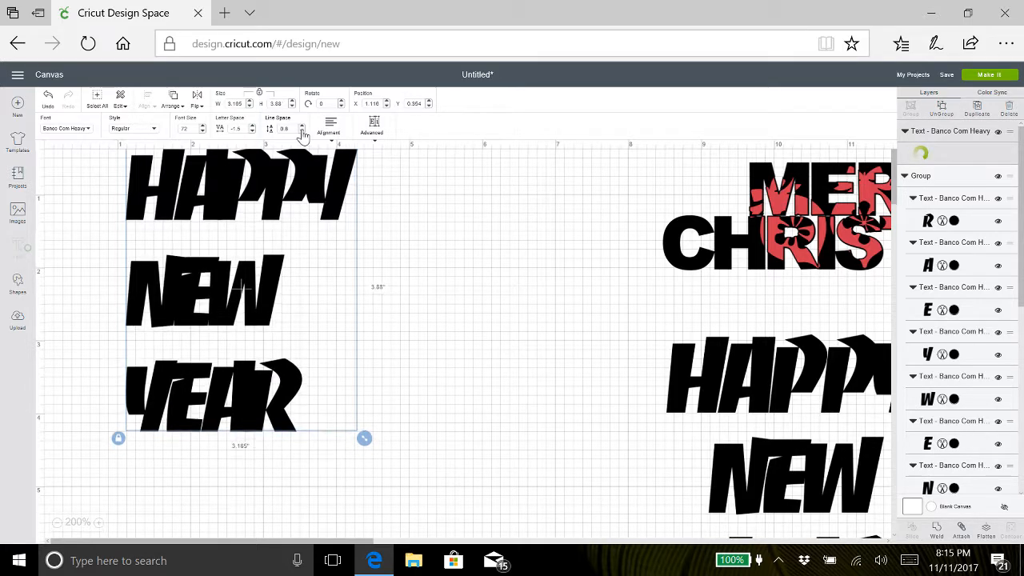
left_click(302, 132)
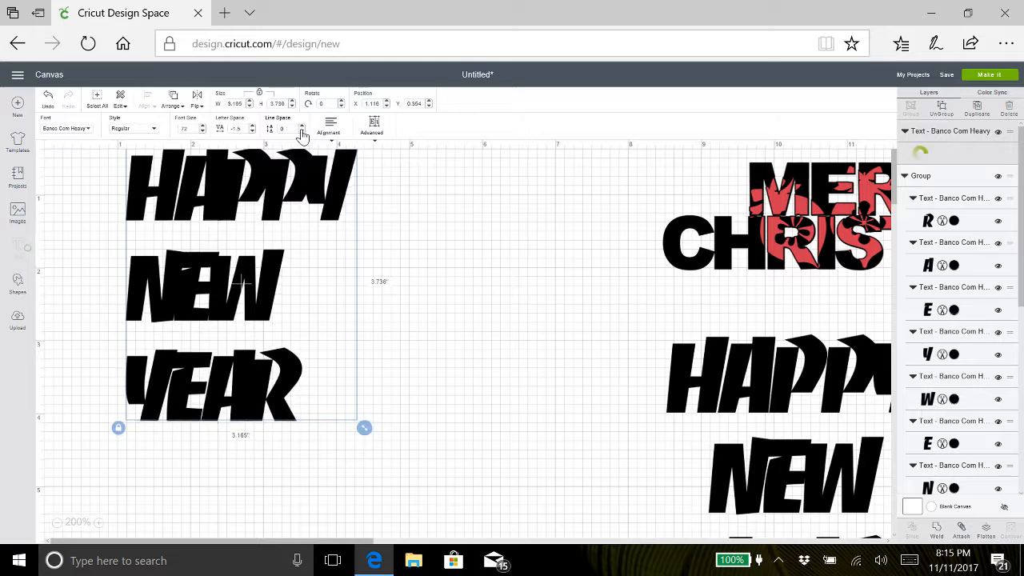
left_click(303, 132)
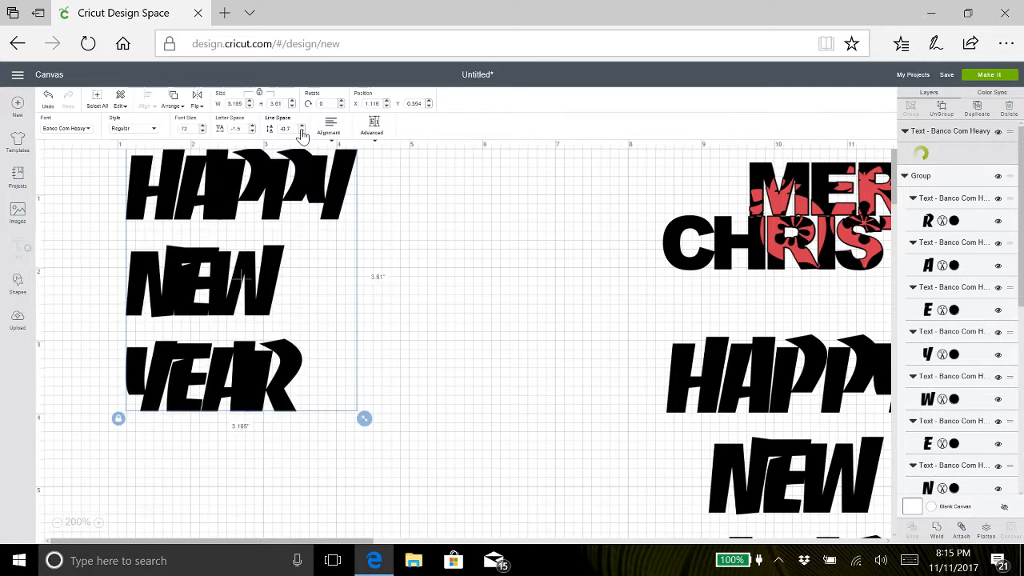
left_click(303, 132)
left_click(303, 132)
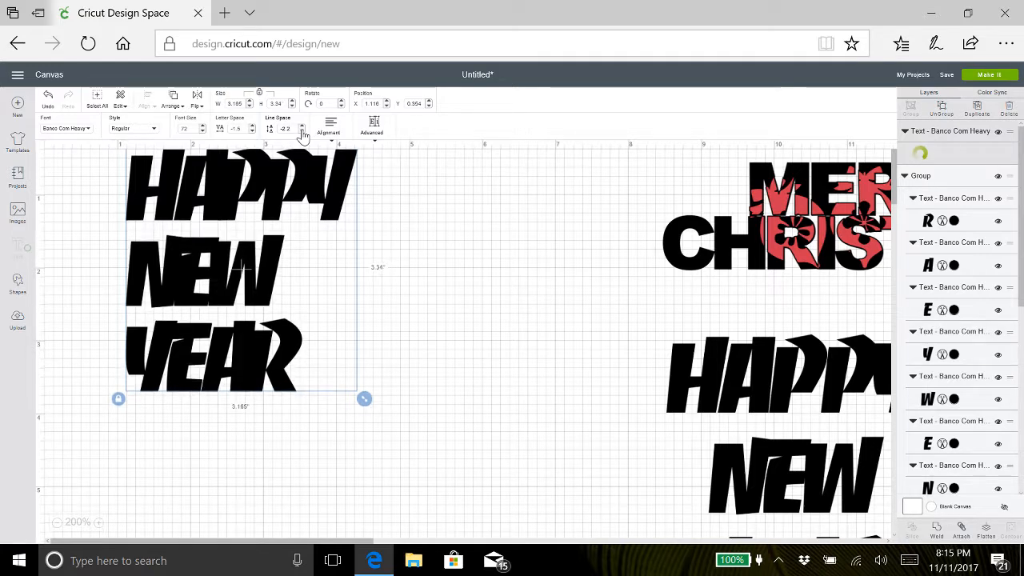
left_click(303, 132)
left_click(302, 132)
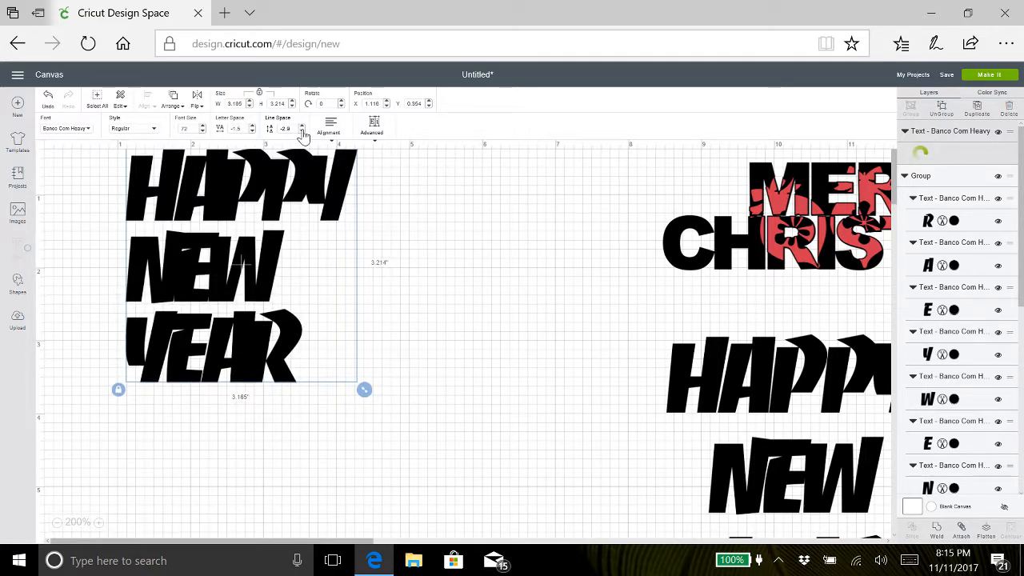
left_click(303, 132)
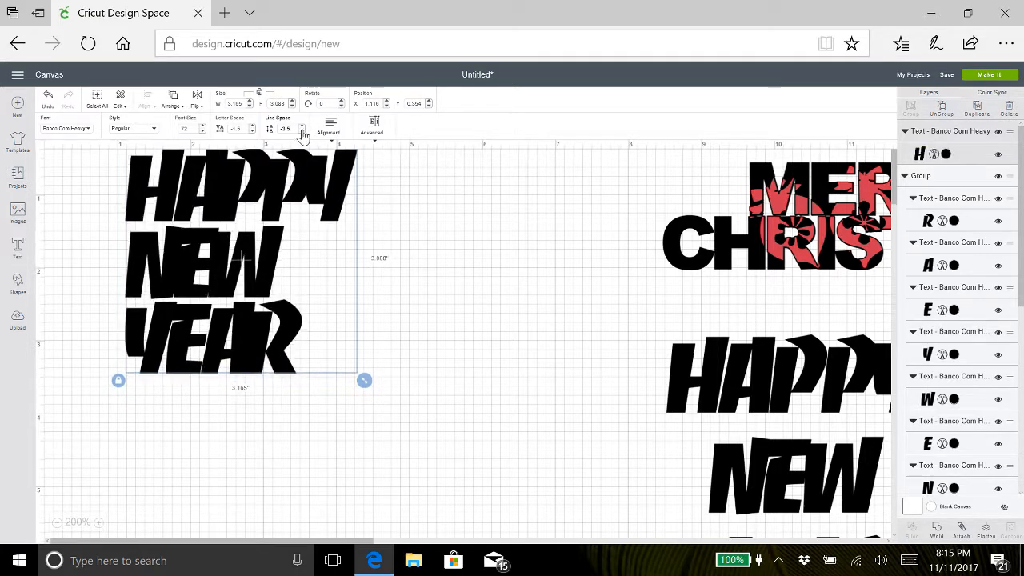
left_click(303, 132)
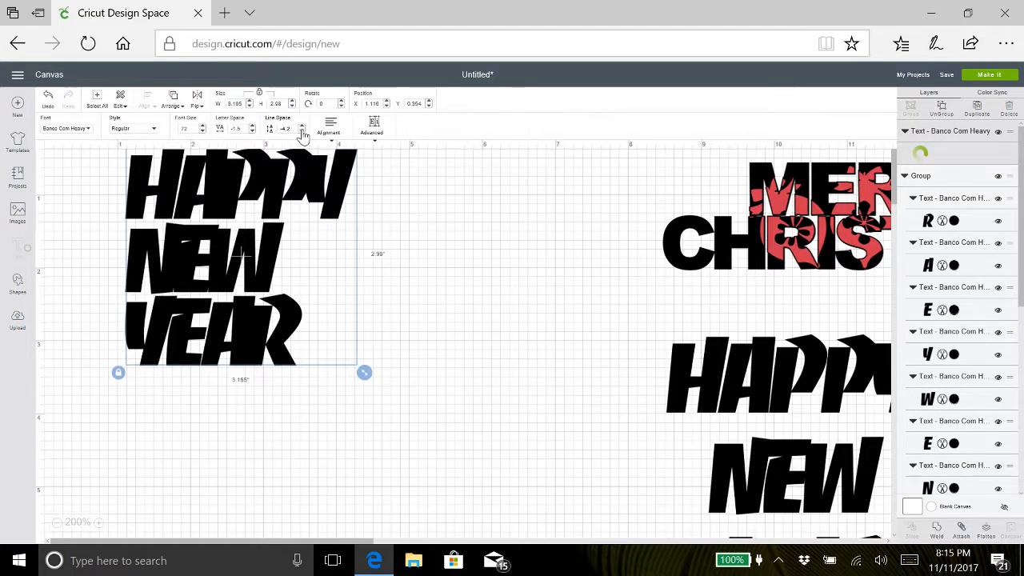
left_click(302, 132)
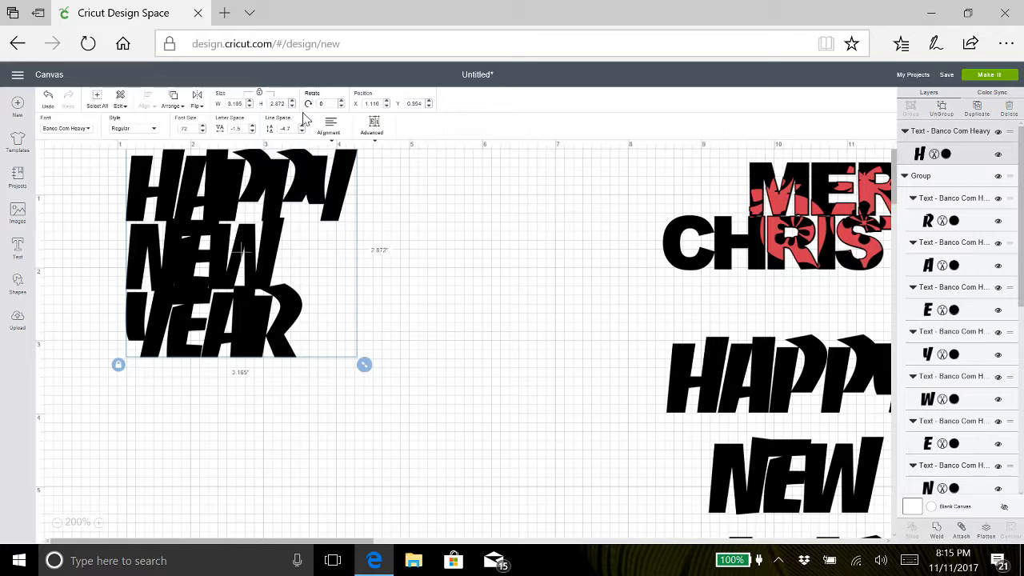
left_click(331, 124)
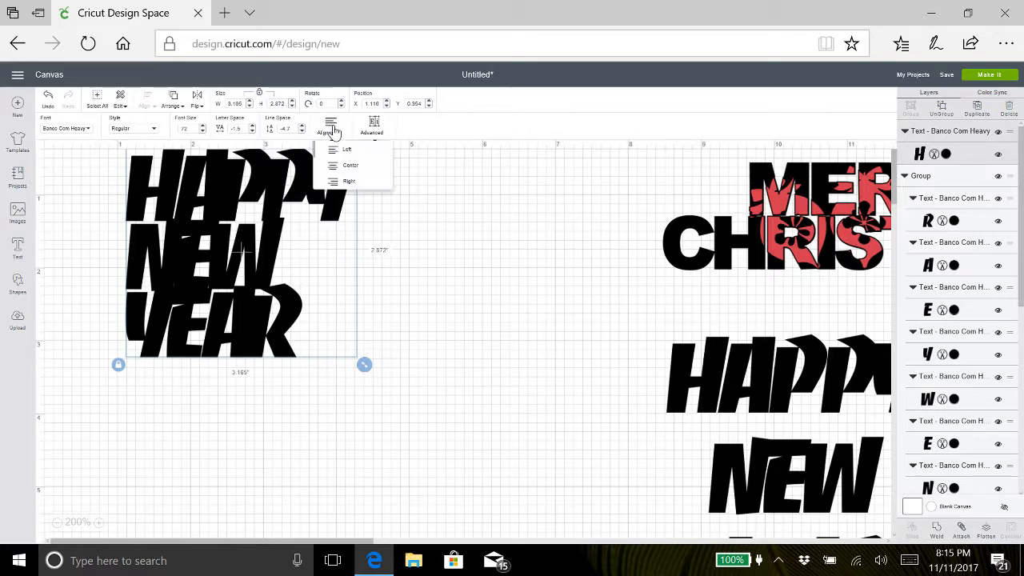
left_click(350, 166)
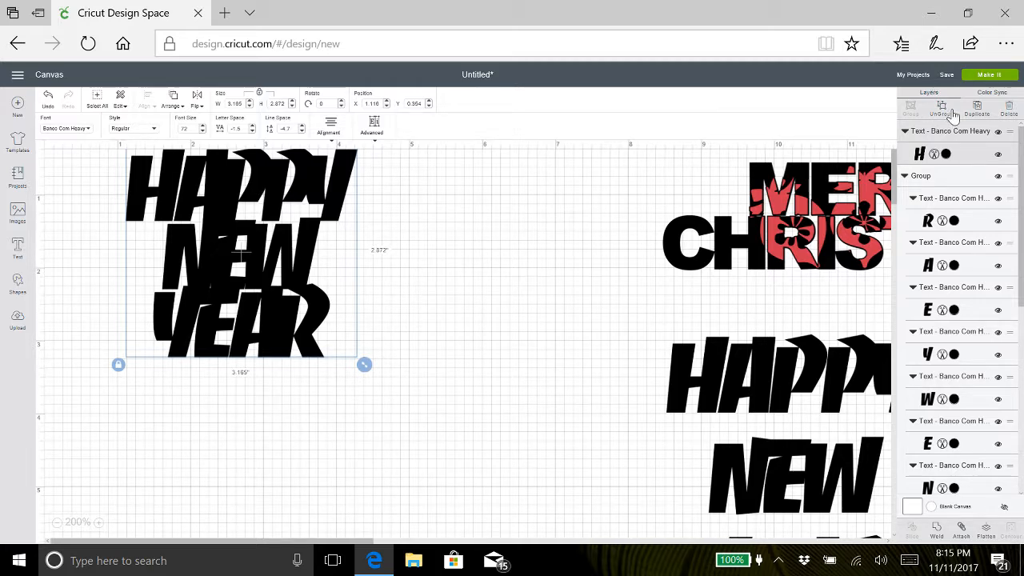
Step: Ungroup the text into letters and shift HAPPY's second P to about X 3.06 and its Y to about X 3.79
left_click(839, 155)
left_click(328, 202)
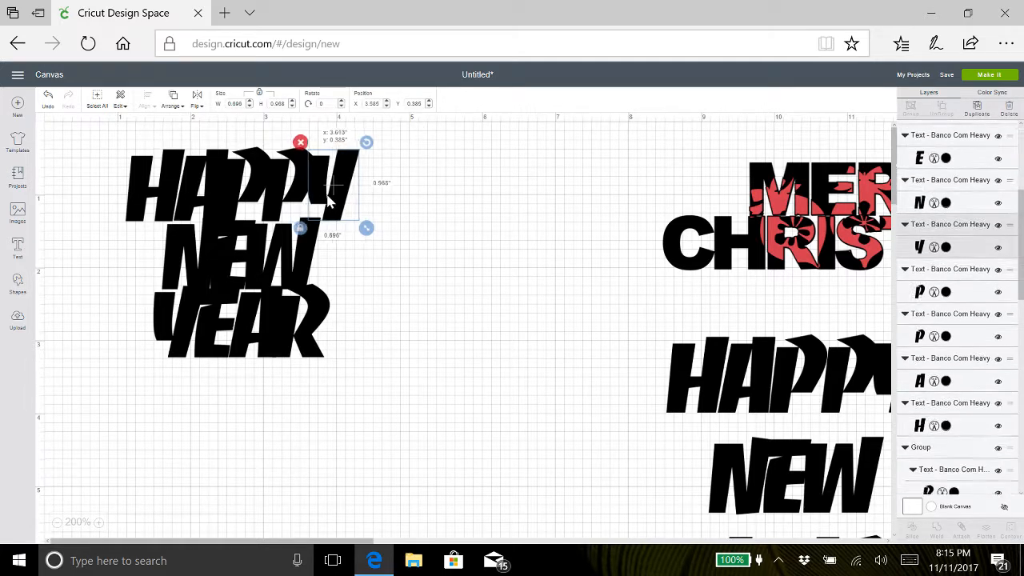
left_click_drag(328, 202, 336, 203)
left_click_drag(340, 202, 328, 197)
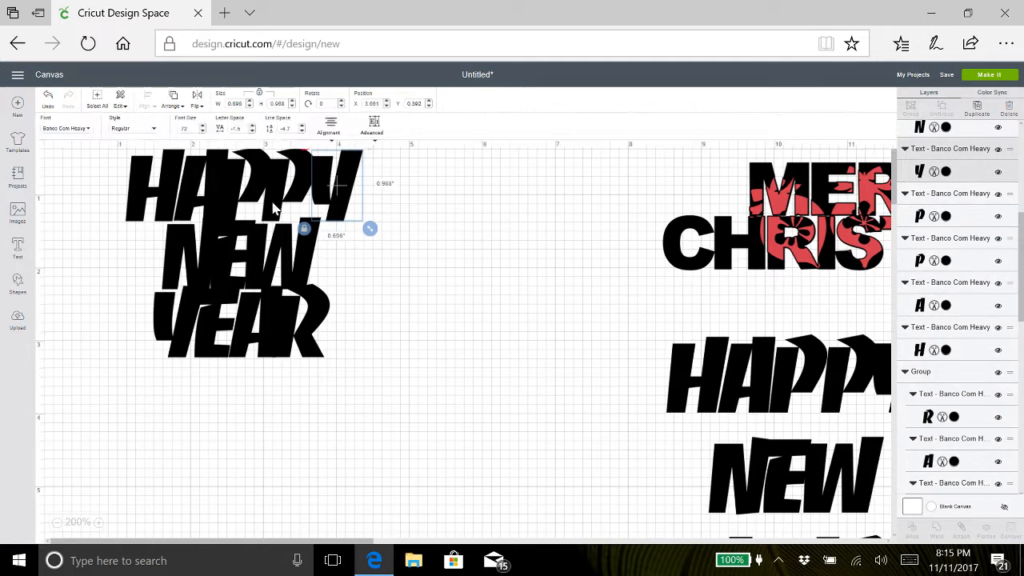
left_click(232, 191)
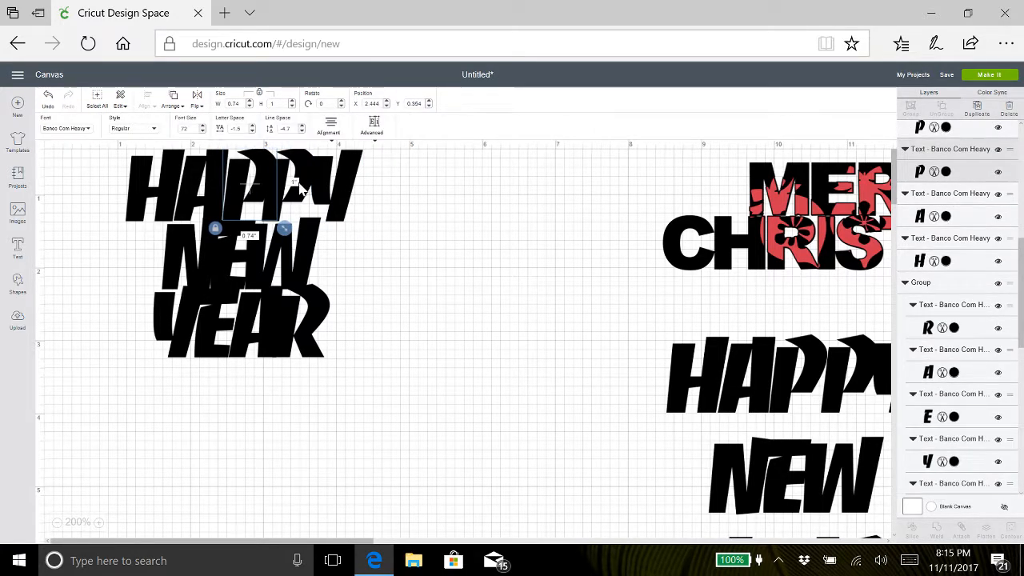
left_click(335, 192)
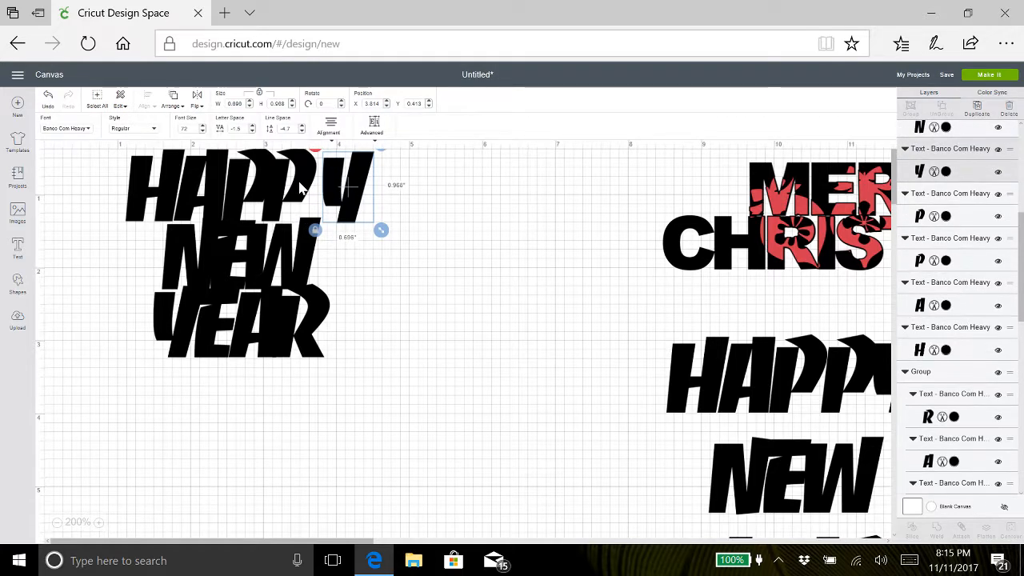
left_click(306, 188)
left_click_drag(307, 188, 308, 188)
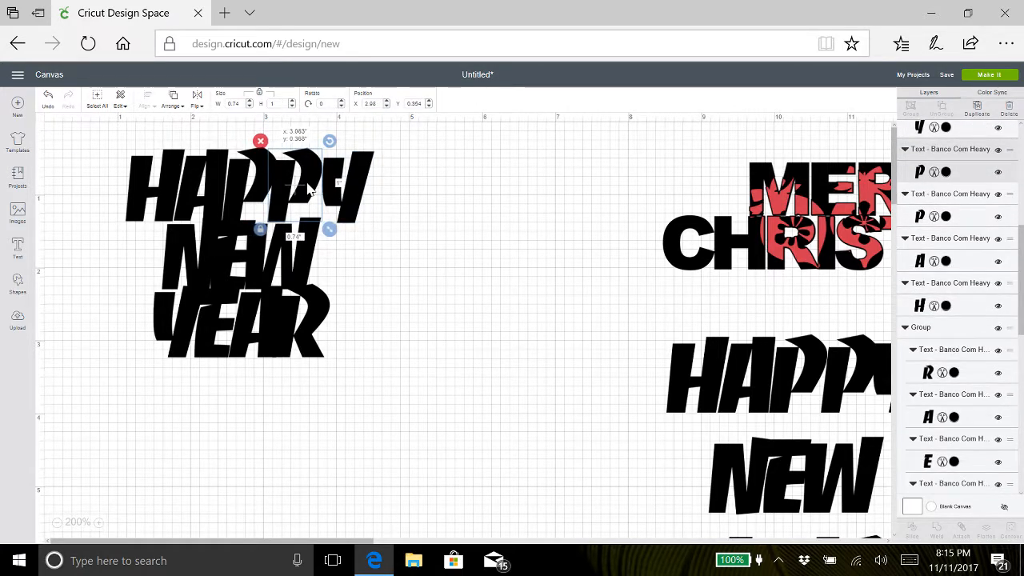
left_click(334, 190)
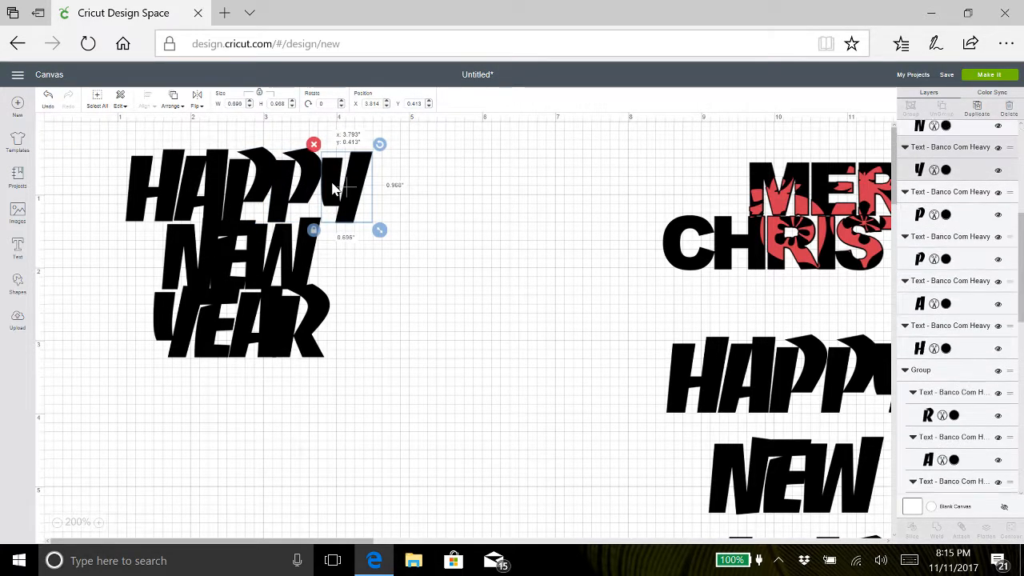
Step: Nudge NEW's W to about X 2.84 and E to about X 2.33, and YEAR's R to about X 3.20
left_click(288, 252)
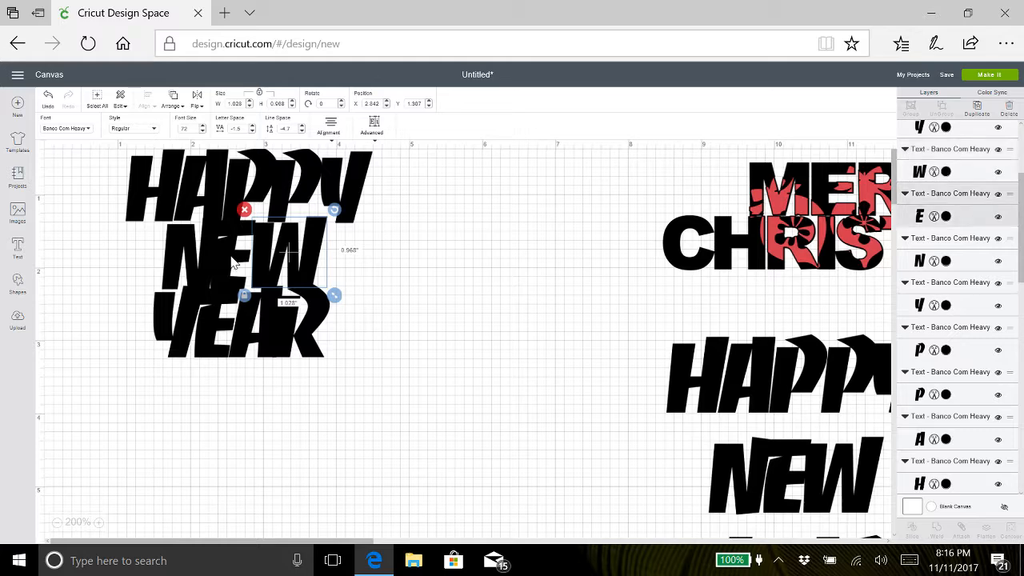
left_click(234, 262)
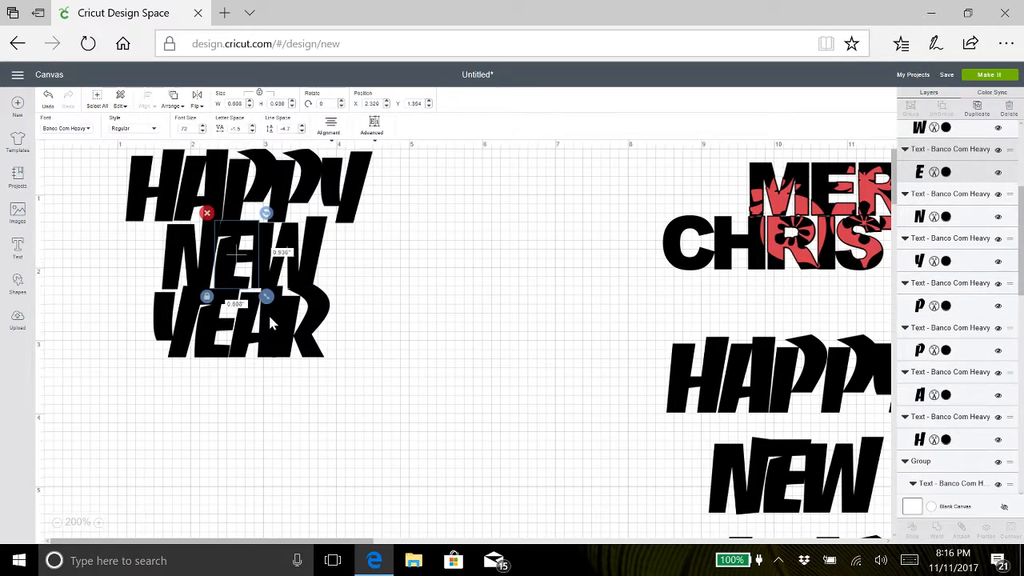
left_click(294, 323)
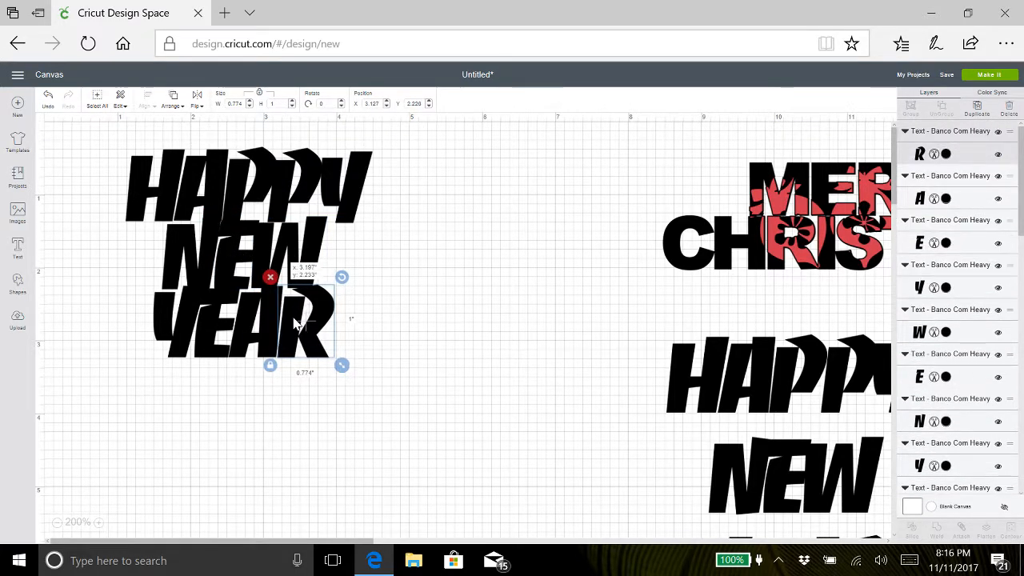
left_click(382, 336)
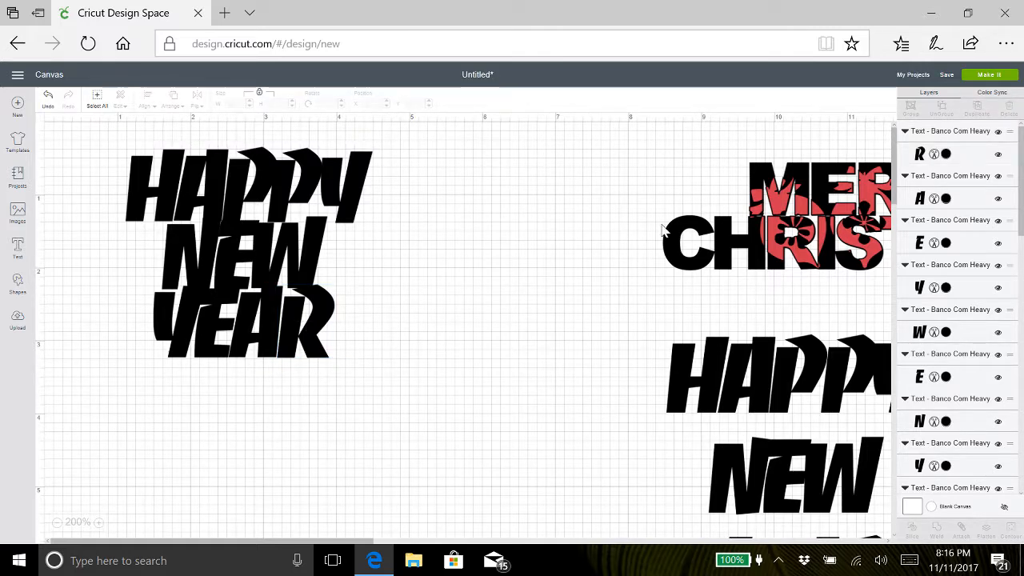
Step: Group all letters of the tightened HAPPY NEW YEAR and weld them into a single shape
left_click_drag(416, 333, 112, 128)
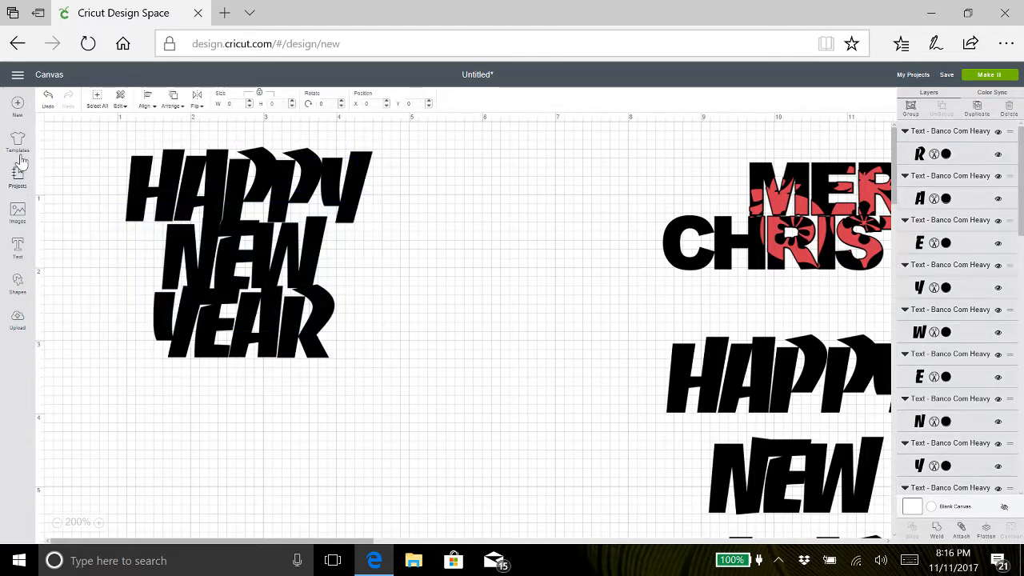
left_click(911, 106)
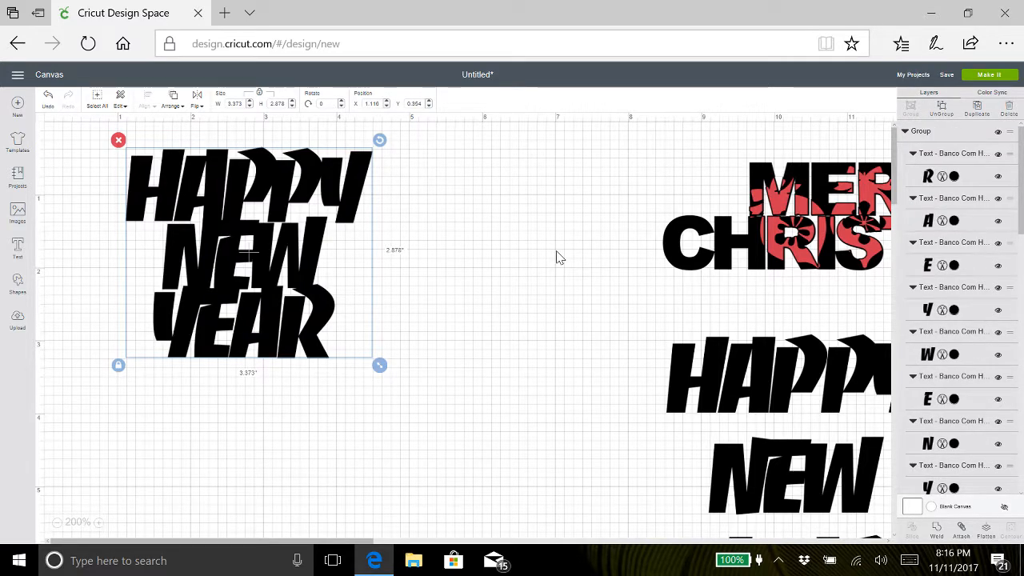
left_click(461, 286)
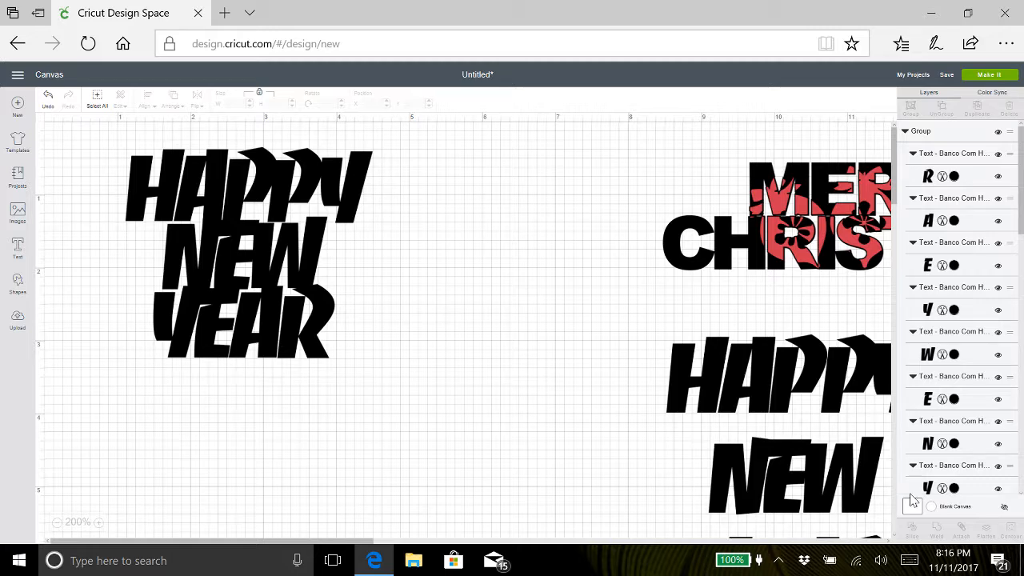
left_click_drag(384, 366, 109, 144)
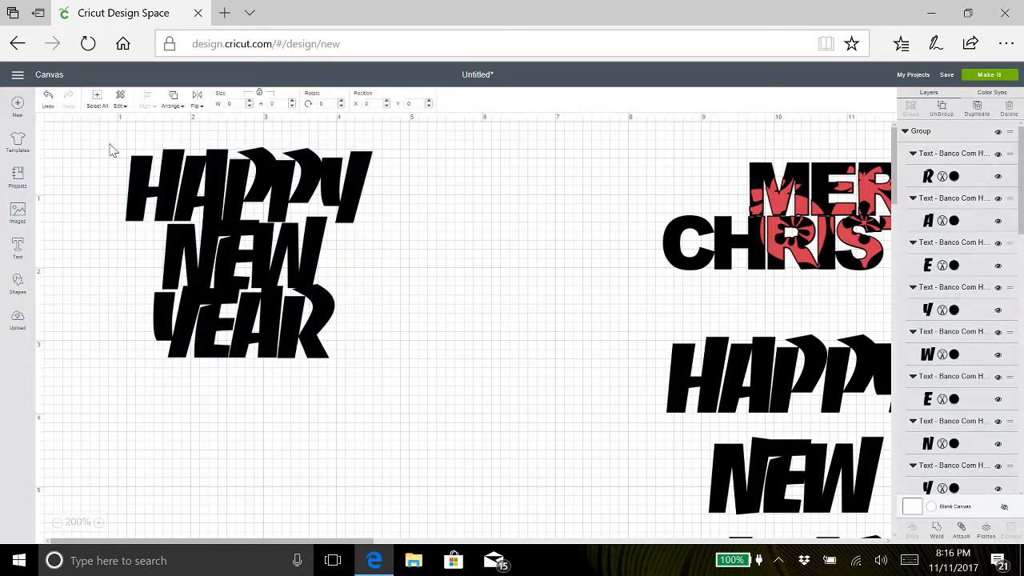
left_click(938, 532)
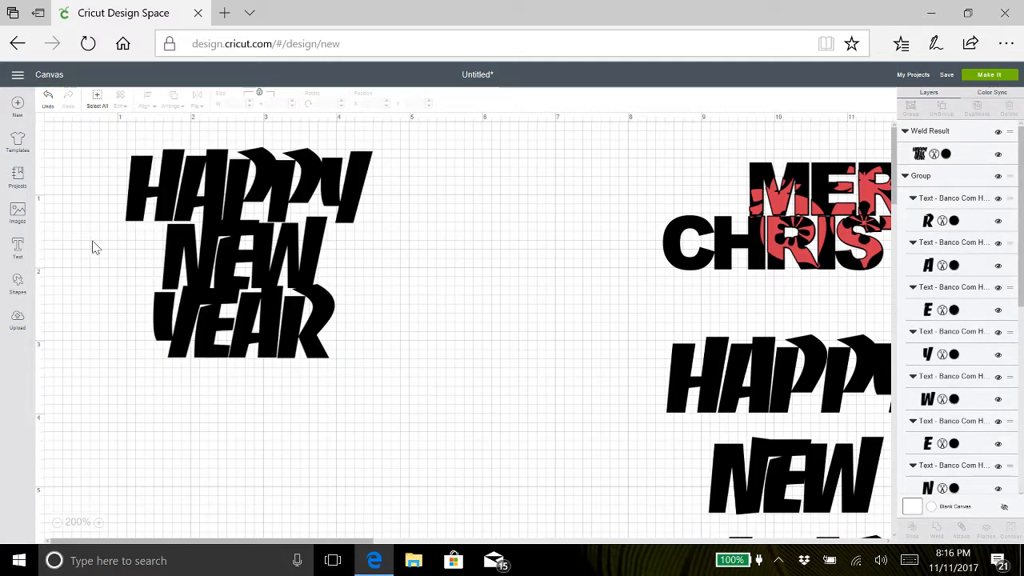
Step: Search the image library for NEW YEARS
left_click(17, 213)
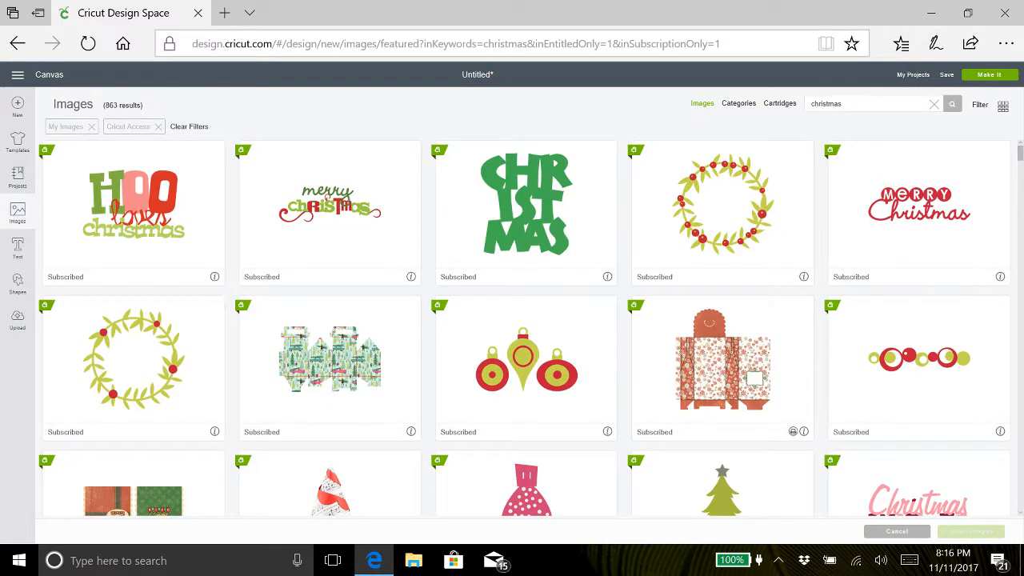
left_click_drag(855, 106, 809, 104)
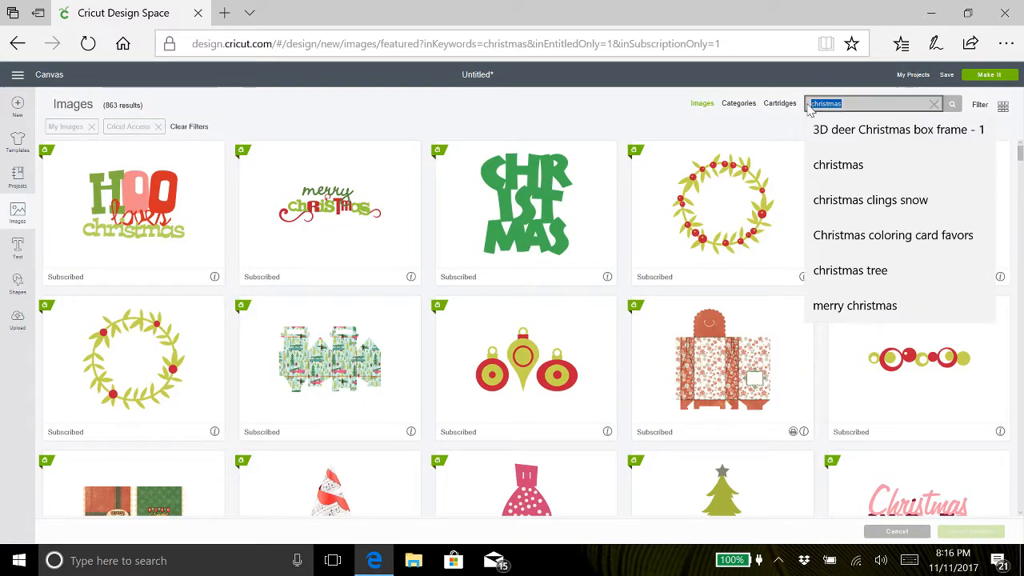
type("NEW YEARS")
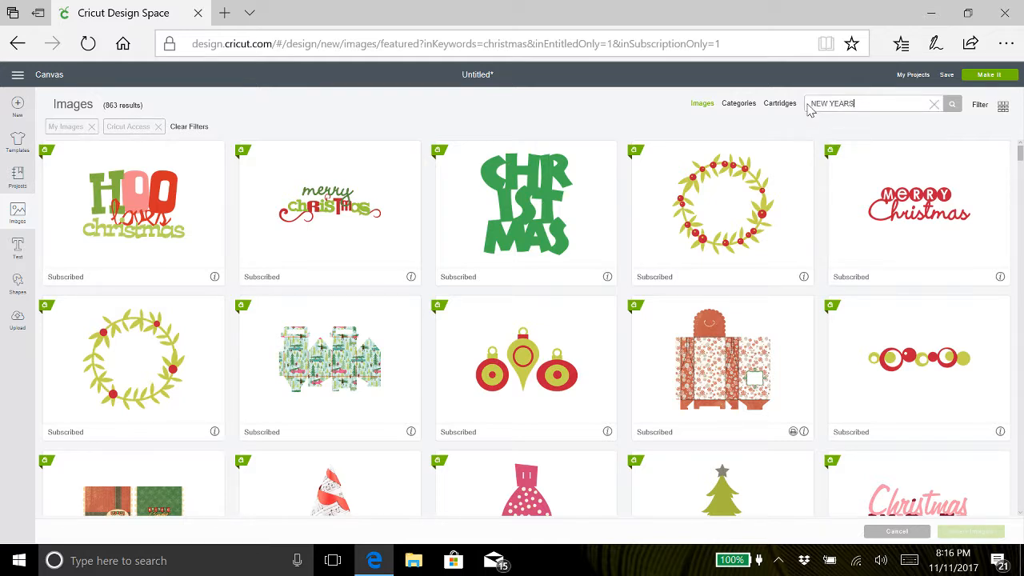
key("Return")
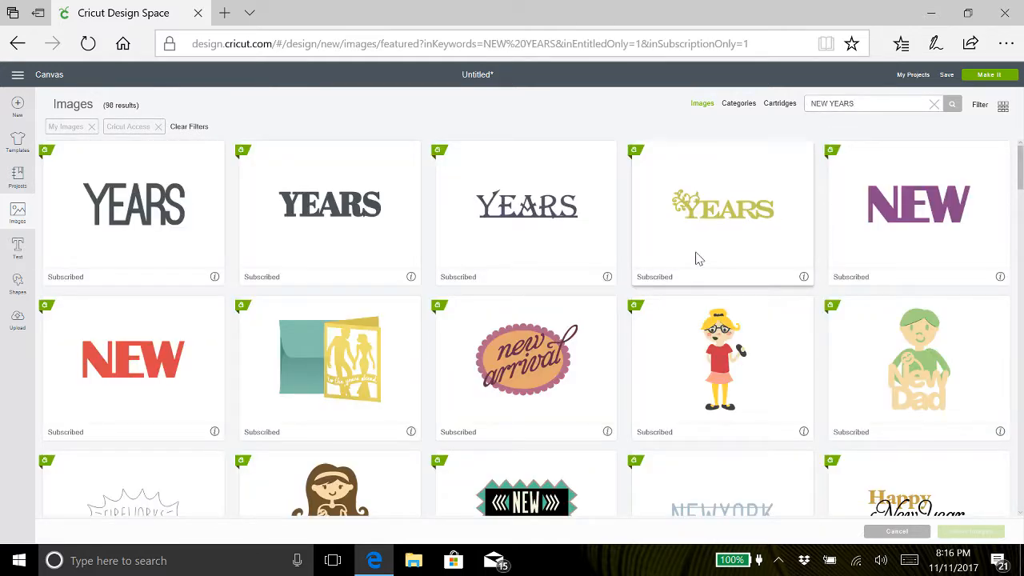
Step: Find the green and teal jester mask among the image results and insert it on the canvas
scroll(613, 336, "down", 3)
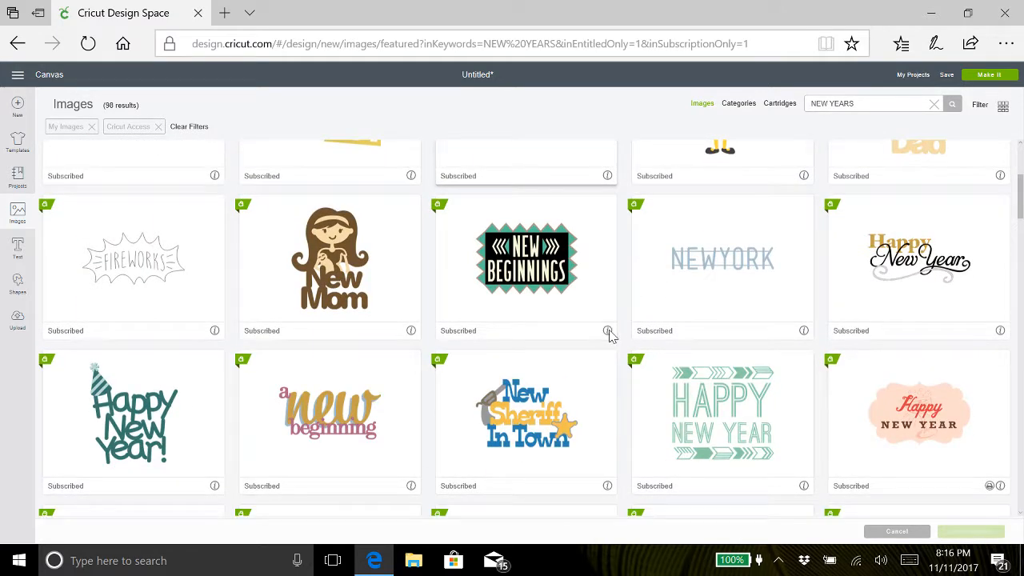
scroll(608, 336, "down", 7)
scroll(610, 337, "up", 4)
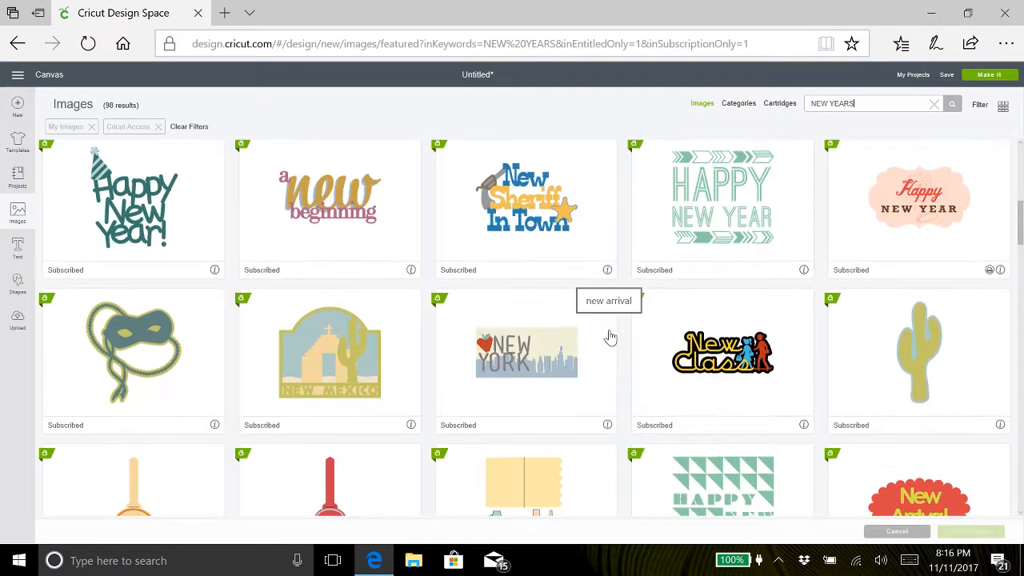
scroll(610, 337, "down", 6)
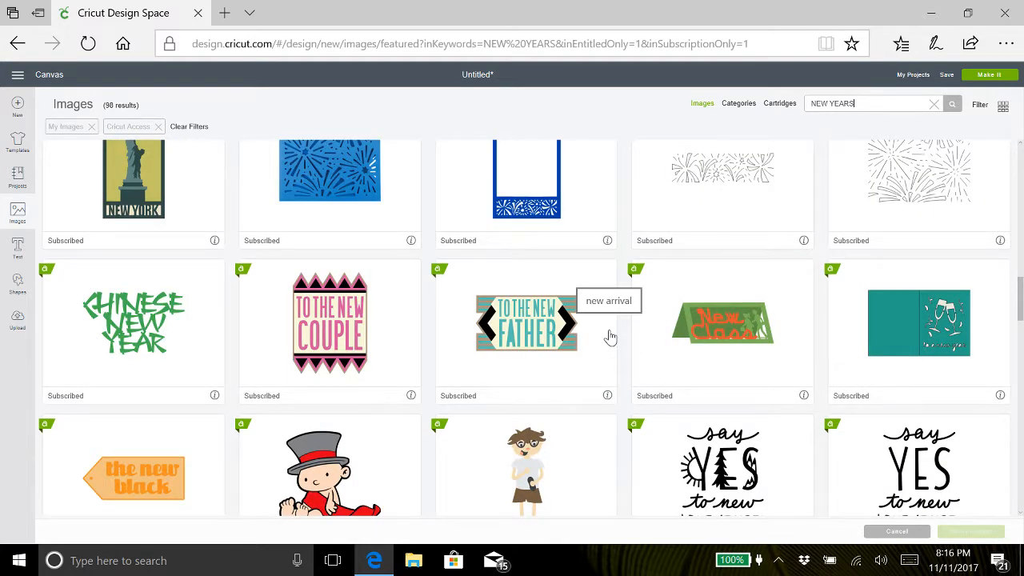
scroll(611, 337, "down", 8)
scroll(611, 336, "up", 3)
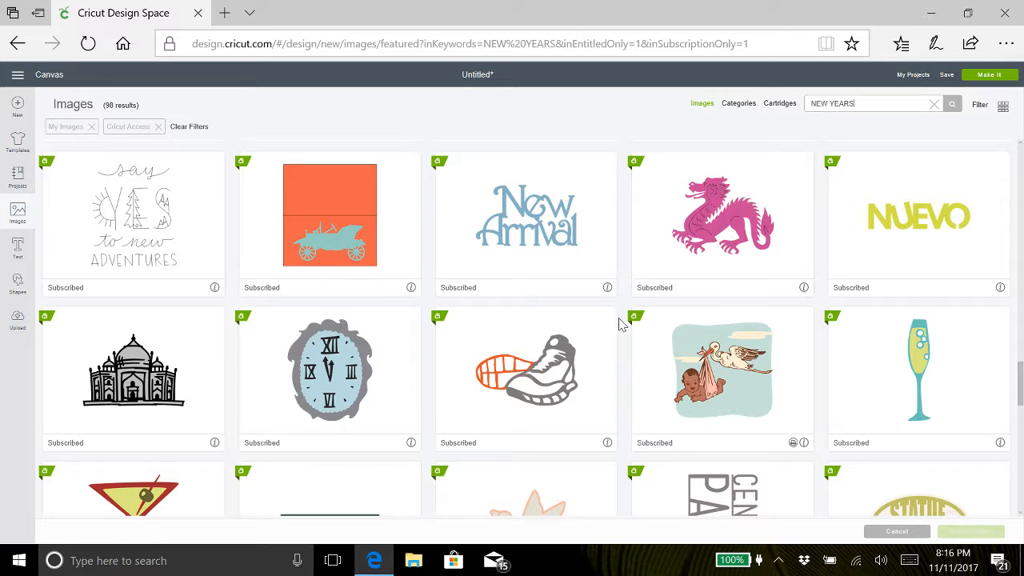
scroll(621, 324, "down", 10)
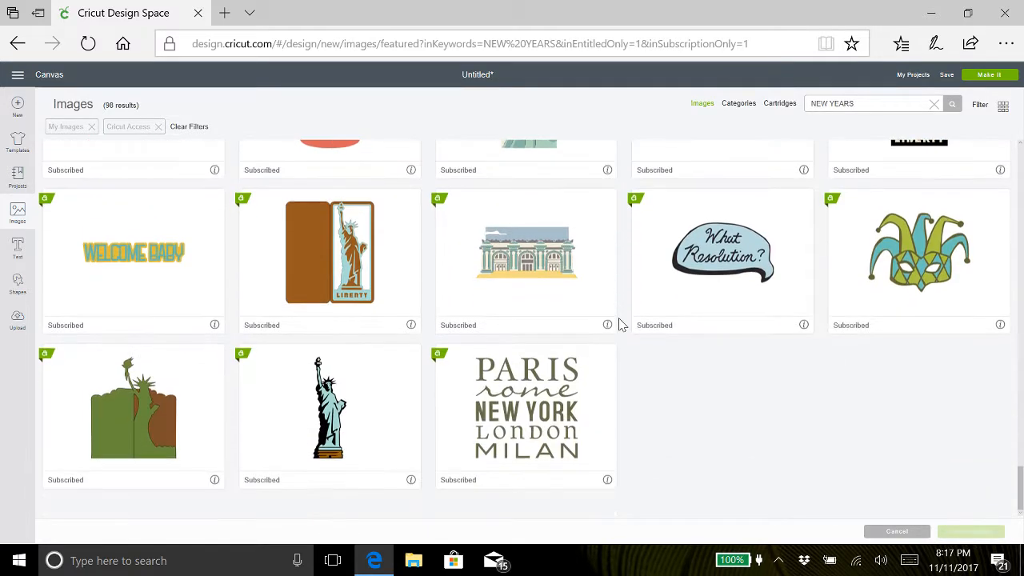
scroll(621, 323, "up", 3)
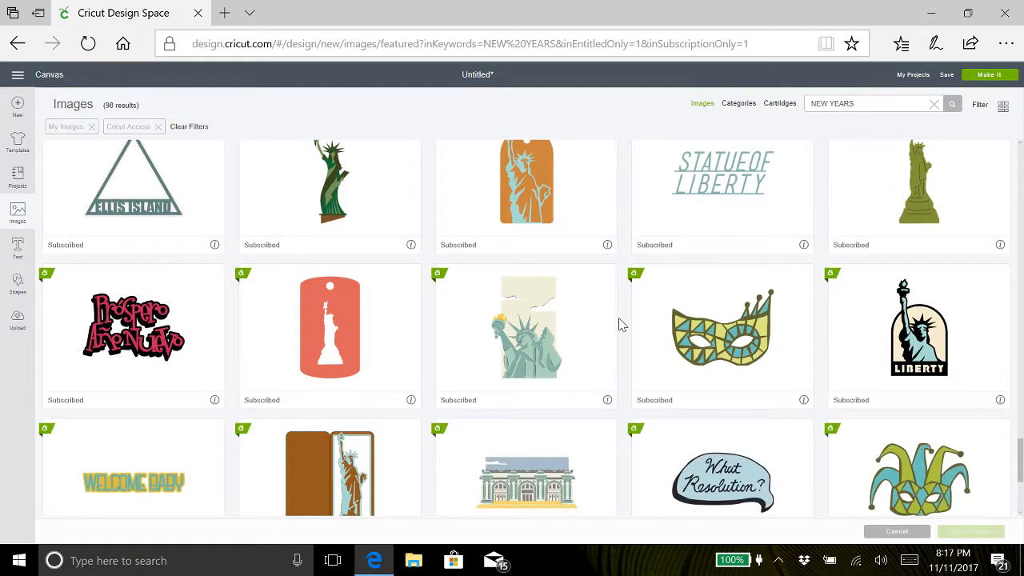
scroll(620, 323, "down", 2)
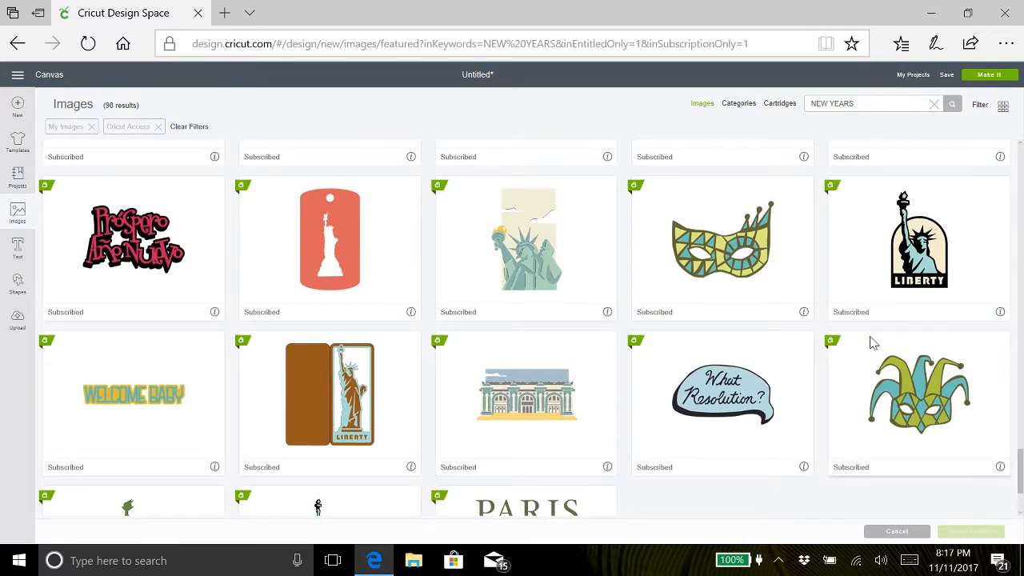
left_click(920, 387)
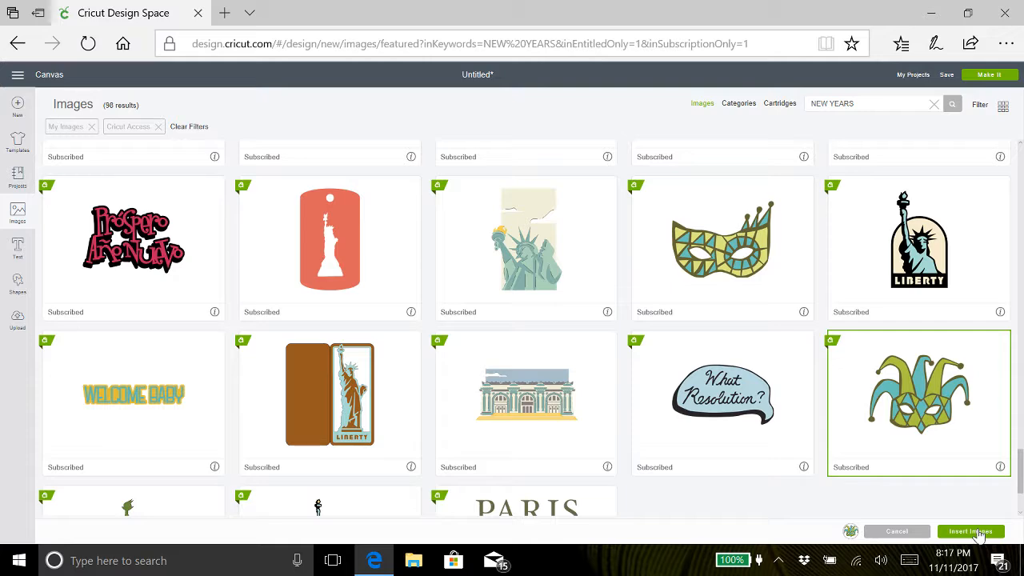
left_click(971, 532)
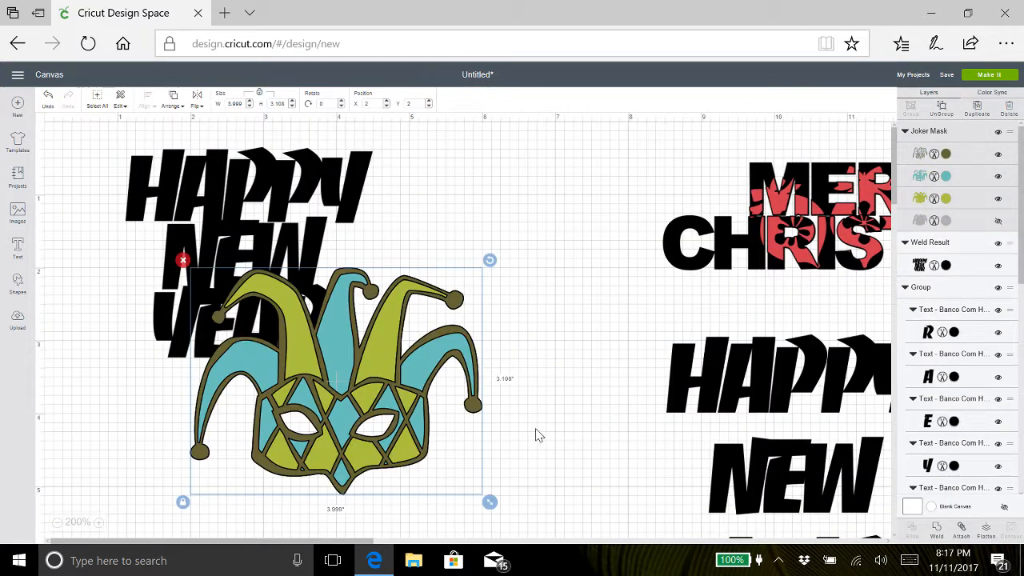
Step: Scale the jester mask proportionally to about 3.33 by 2.59 inches and place it beside the welded HAPPY NEW YEAR lettering
left_click_drag(489, 502, 395, 439)
left_click_drag(323, 372, 510, 280)
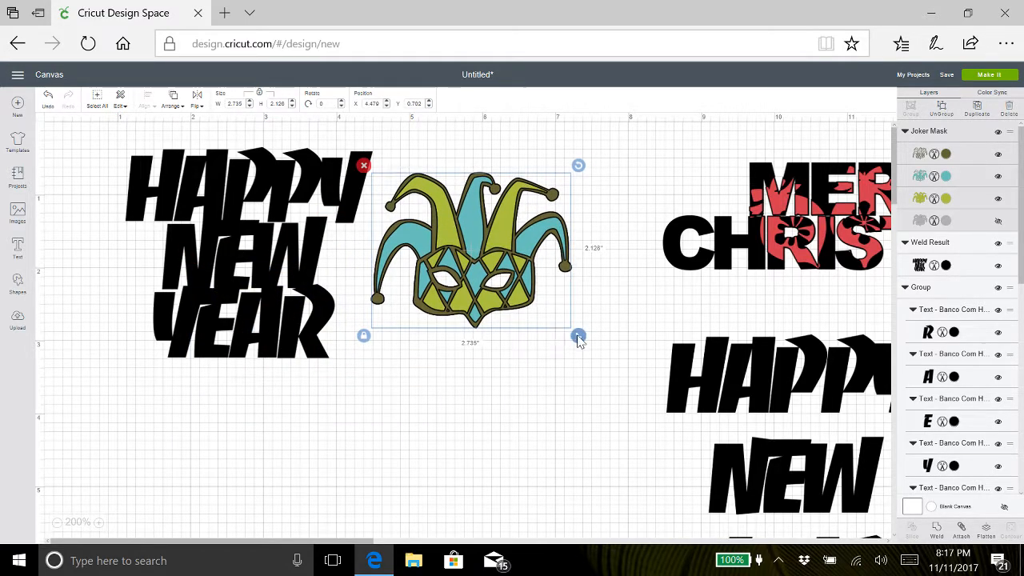
left_click_drag(579, 339, 626, 378)
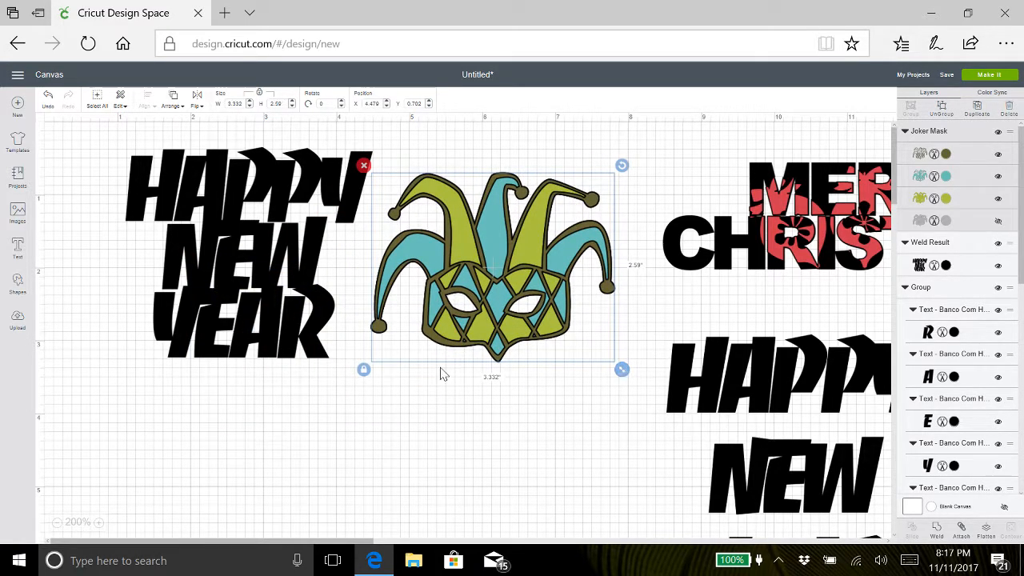
left_click_drag(482, 310, 480, 294)
Step: Resize the mask without keeping proportions to about 2.69 by 2.65 inches and centre it over the welded lettering at about X 1.40, Y 0.42
left_click(362, 356)
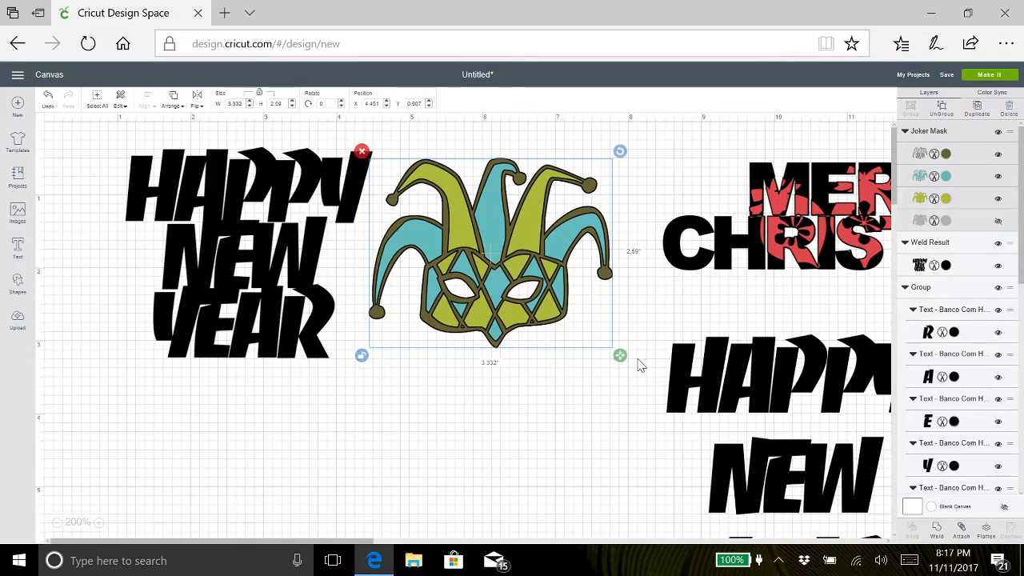
left_click_drag(620, 356, 578, 359)
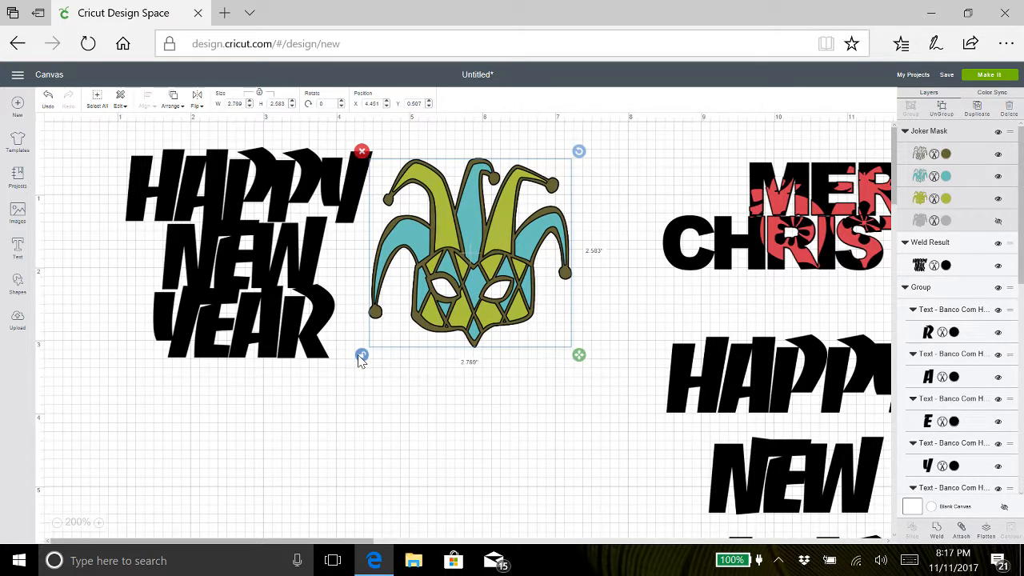
left_click_drag(578, 356, 573, 363)
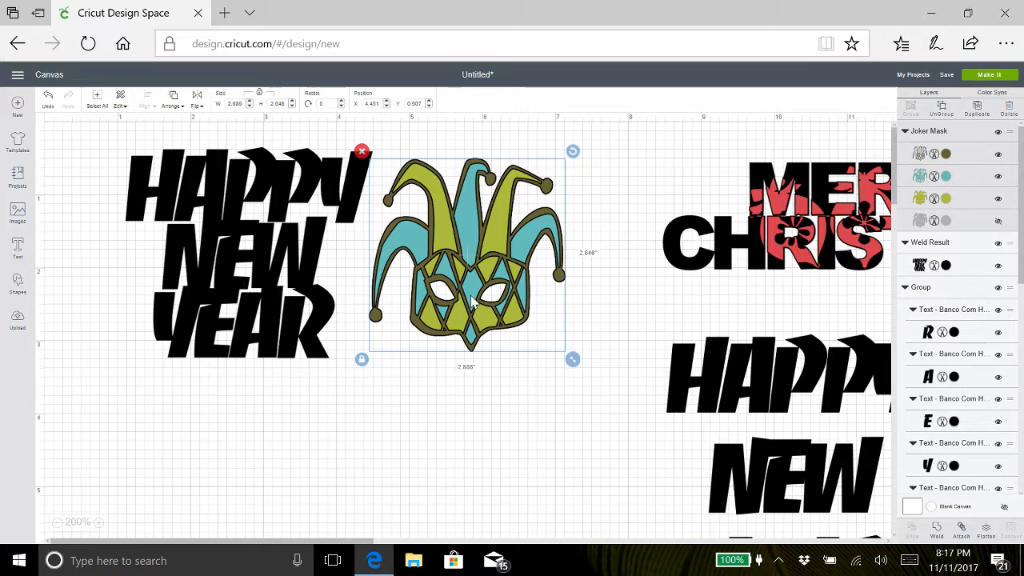
left_click_drag(472, 300, 248, 297)
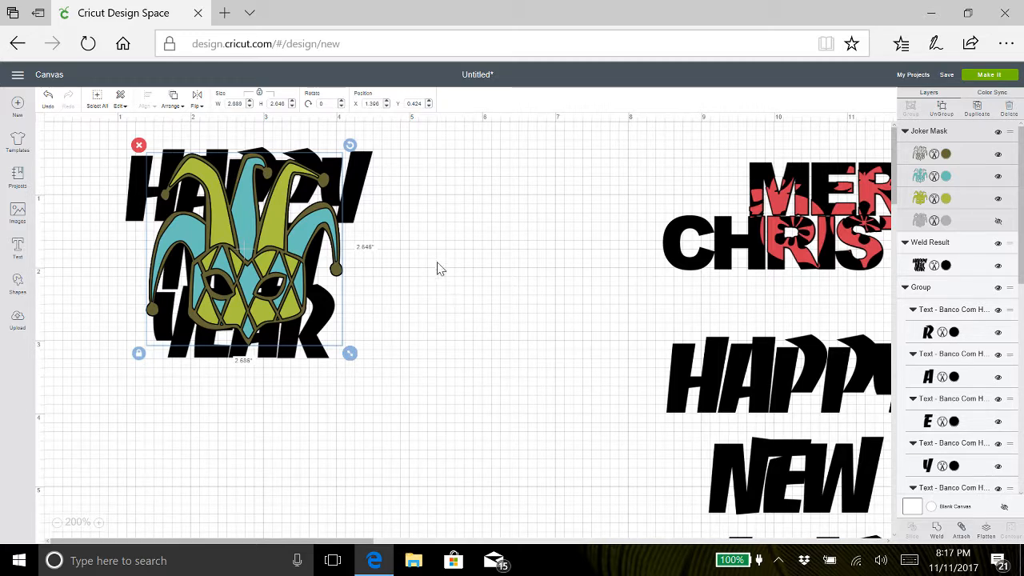
Step: Hide the mask's teal and dark olive layers, keeping the grey one hidden and only the solid lime layer visible
left_click_drag(436, 261, 91, 256)
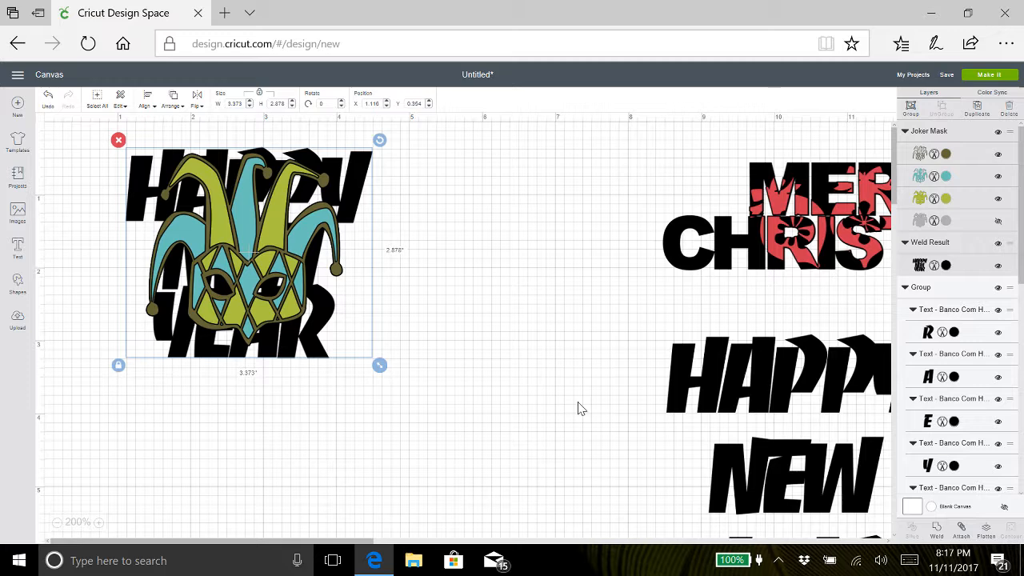
left_click(550, 310)
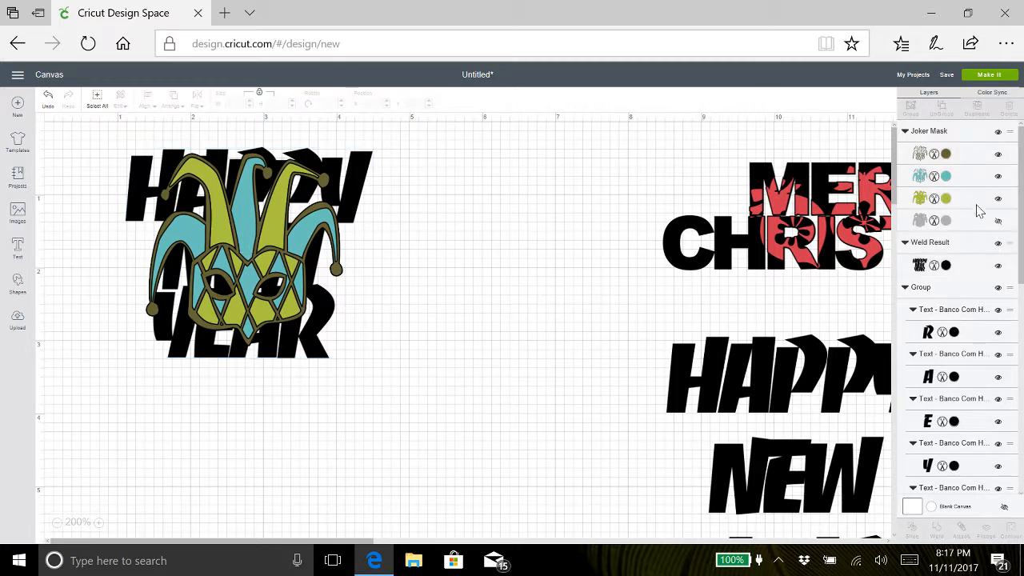
left_click(998, 220)
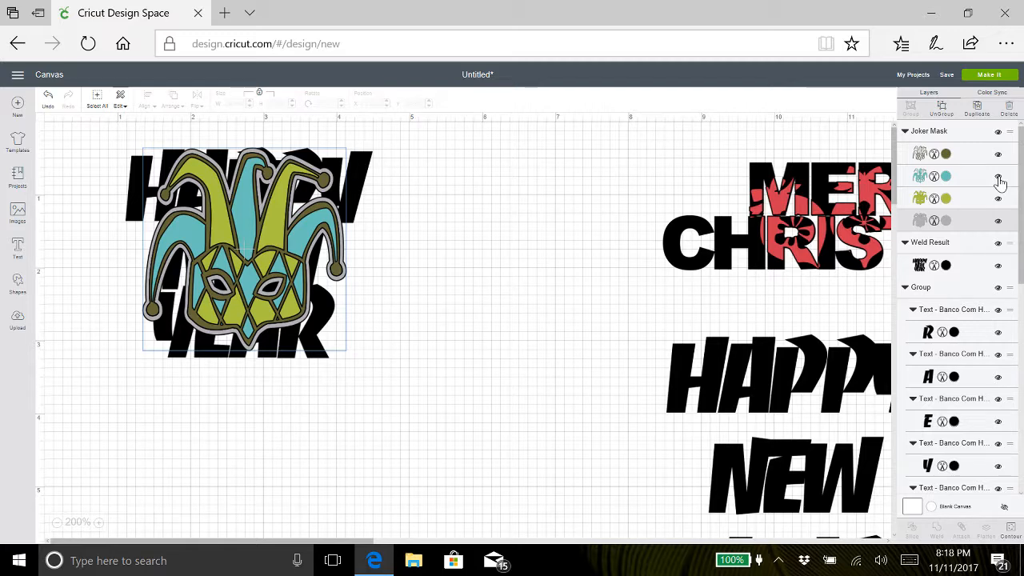
left_click(998, 223)
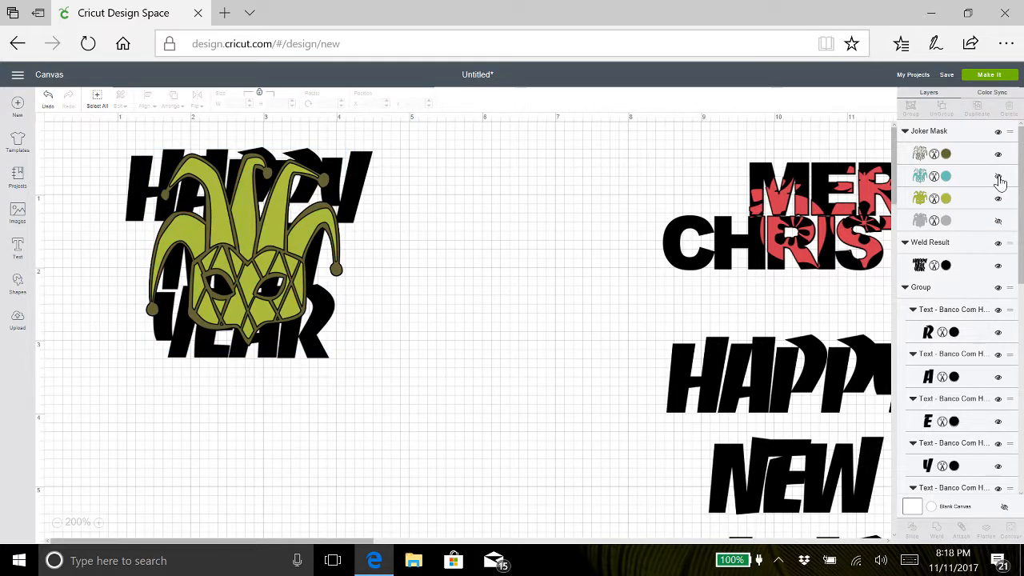
left_click(998, 177)
left_click_drag(379, 264, 115, 257)
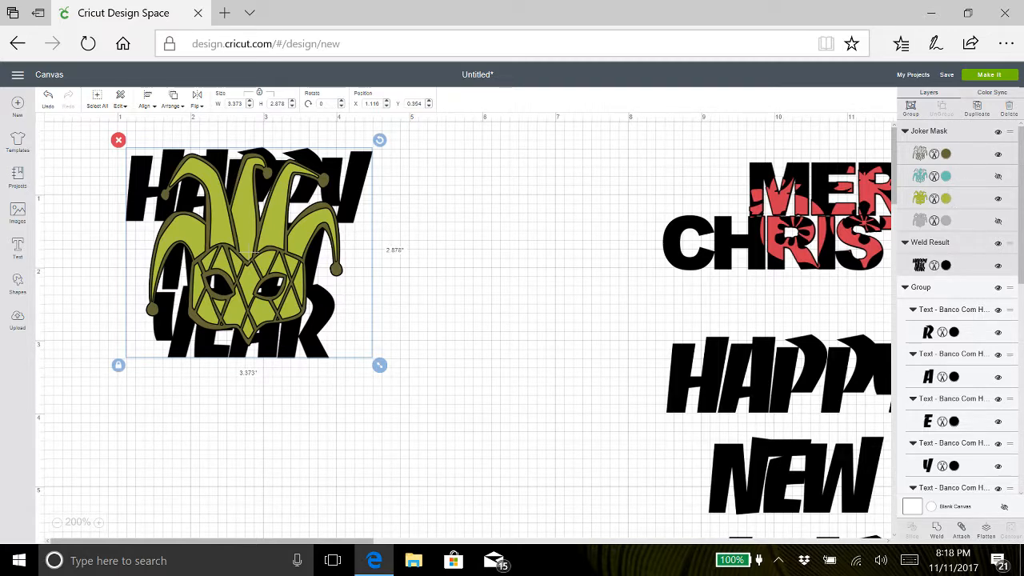
left_click(946, 154)
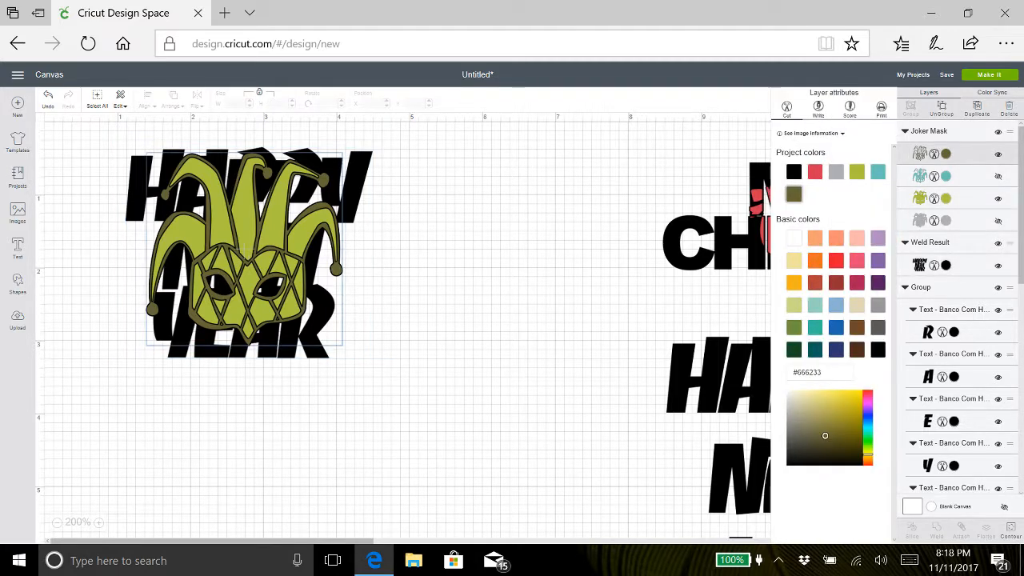
left_click(452, 257)
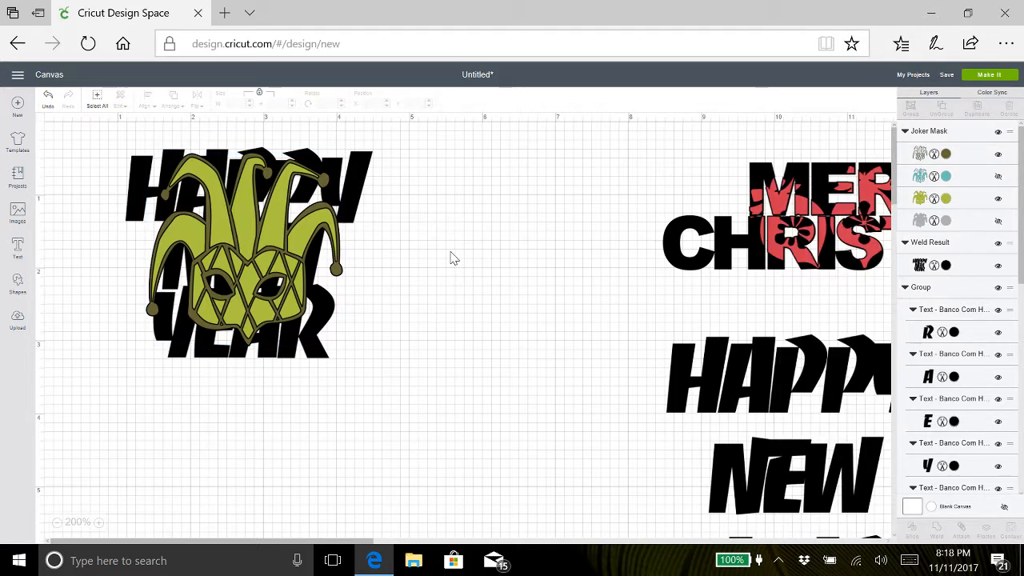
left_click(998, 154)
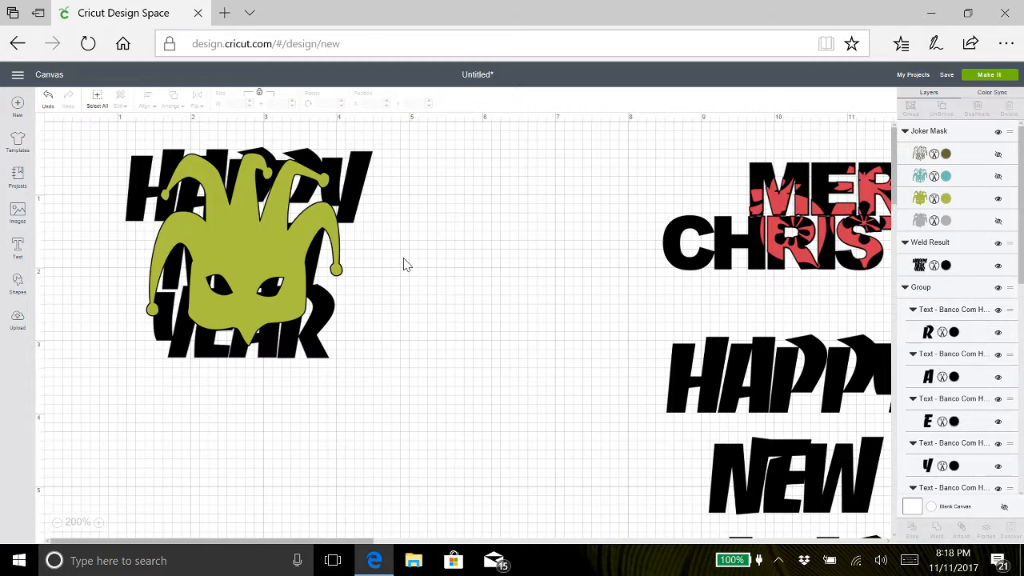
Step: Slice the lime mask with the welded lettering, shift the overlapping lime piece aside and move the leftover lime background below the text
left_click_drag(404, 265, 103, 250)
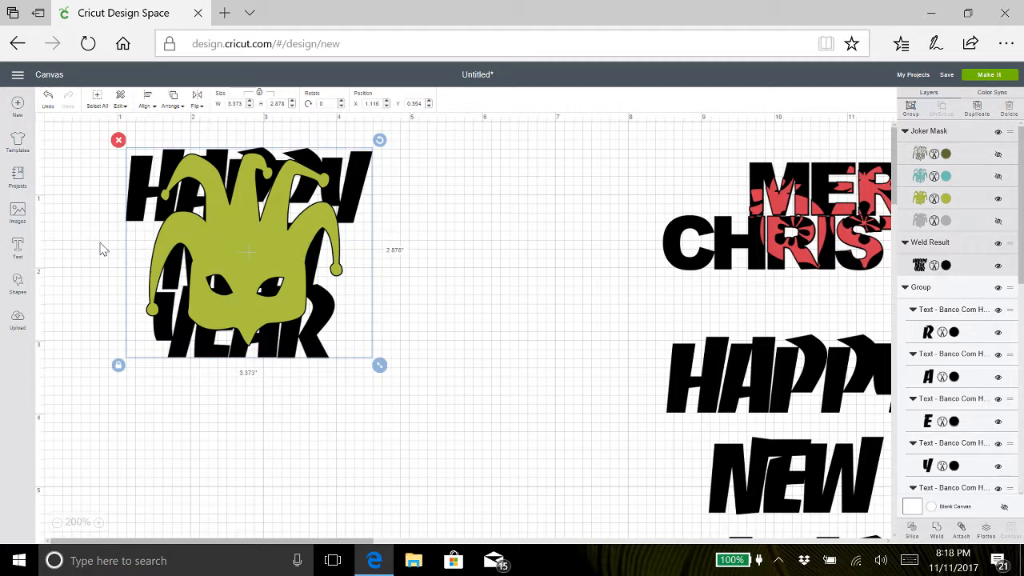
left_click(913, 531)
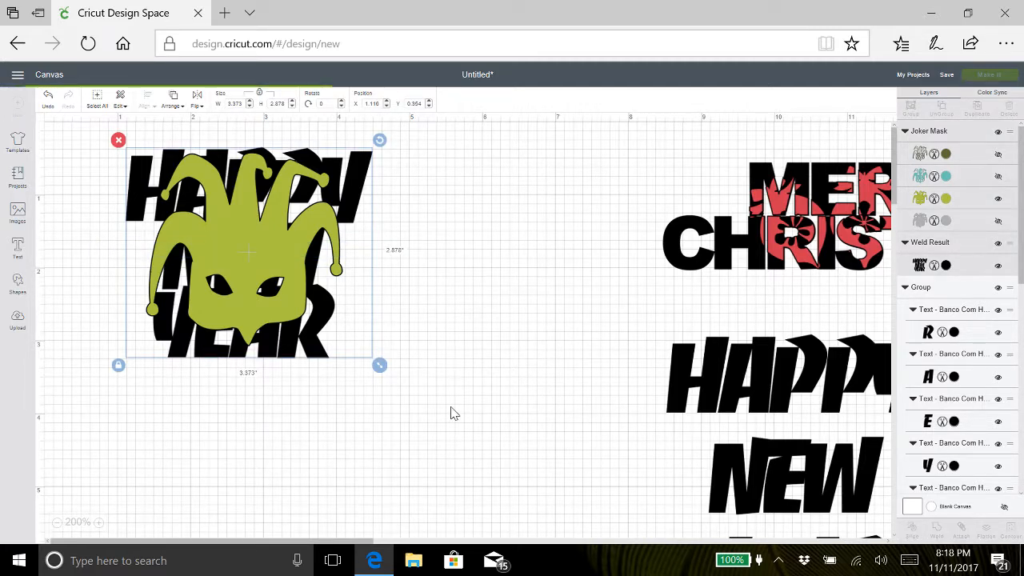
left_click_drag(257, 266, 502, 280)
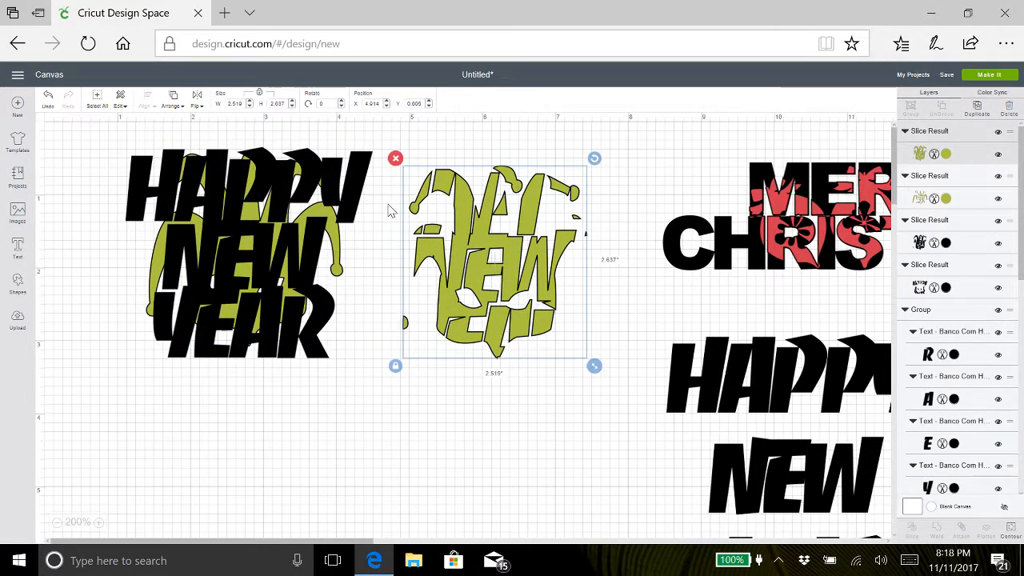
left_click_drag(330, 224, 333, 475)
Step: Fit the overlapping lime slice back onto the black lettering at about X 1.50, Y 0.42 and group it with the two black slice pieces
left_click_drag(520, 298, 264, 271)
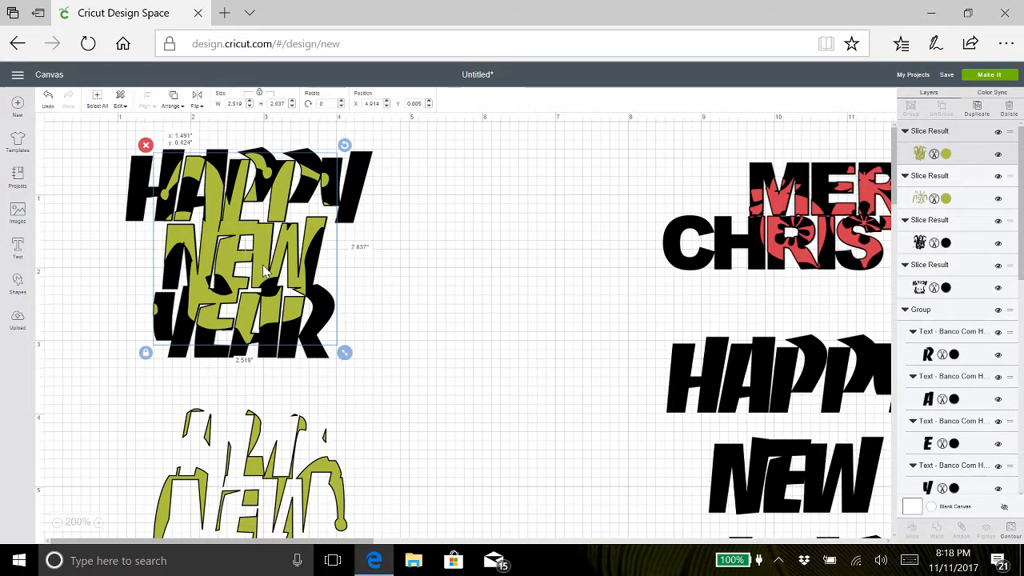
left_click_drag(264, 272, 265, 271)
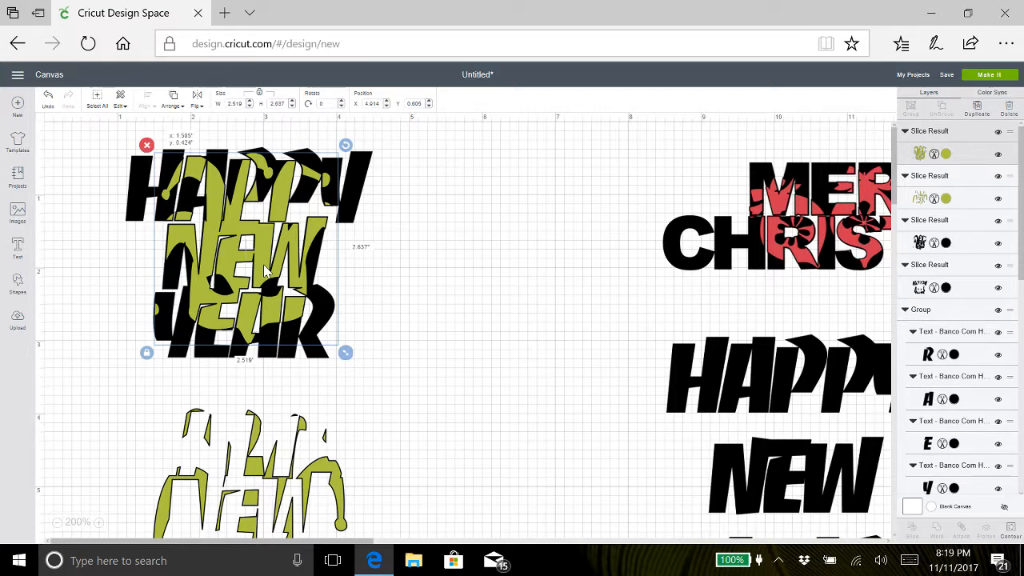
left_click_drag(264, 270, 264, 270)
left_click(416, 262)
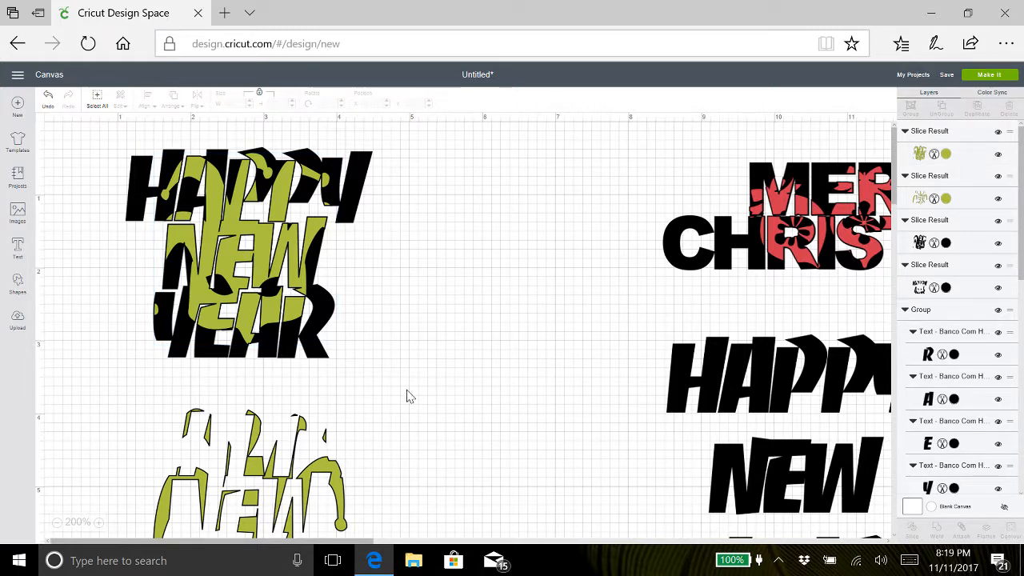
left_click_drag(406, 382, 105, 146)
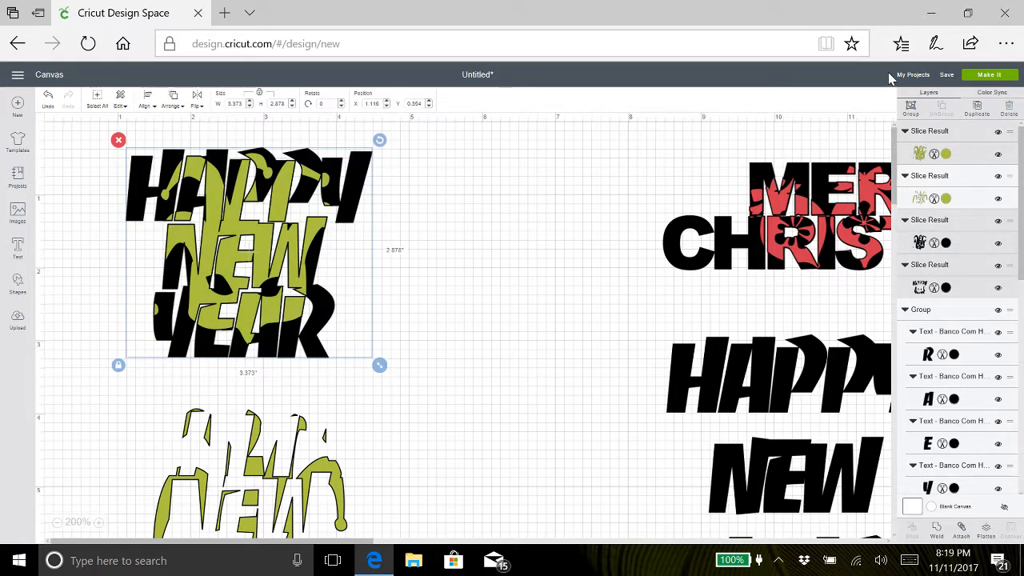
left_click(910, 108)
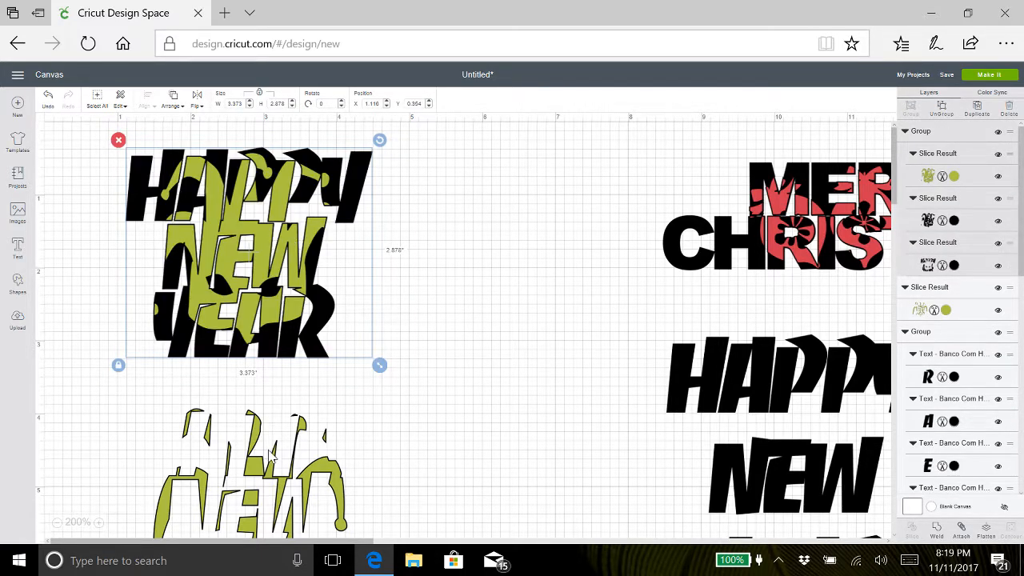
Step: Delete the leftover lime background and the spare group of unwelded black Happy New Year letters
left_click_drag(311, 425, 532, 214)
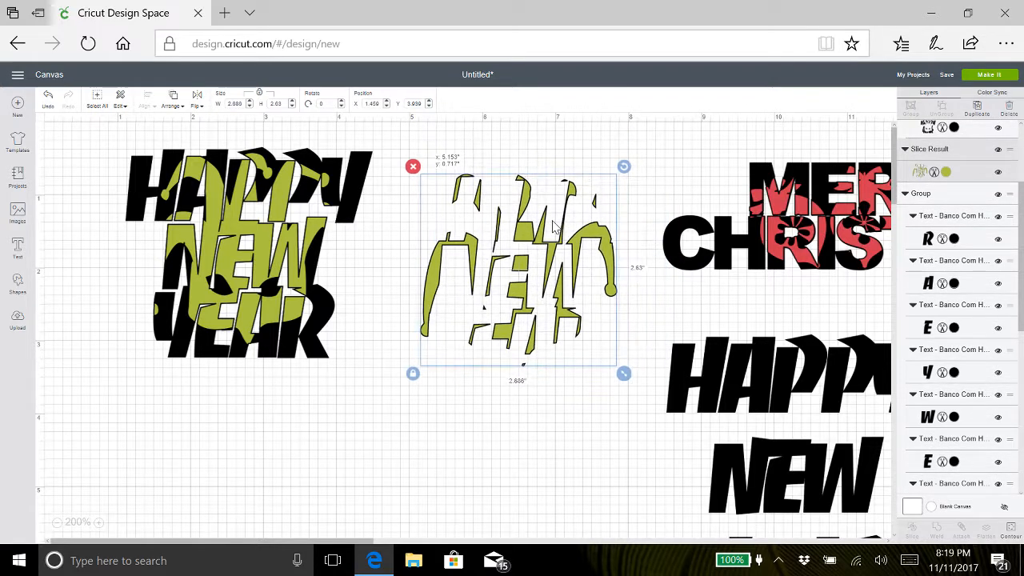
left_click(412, 168)
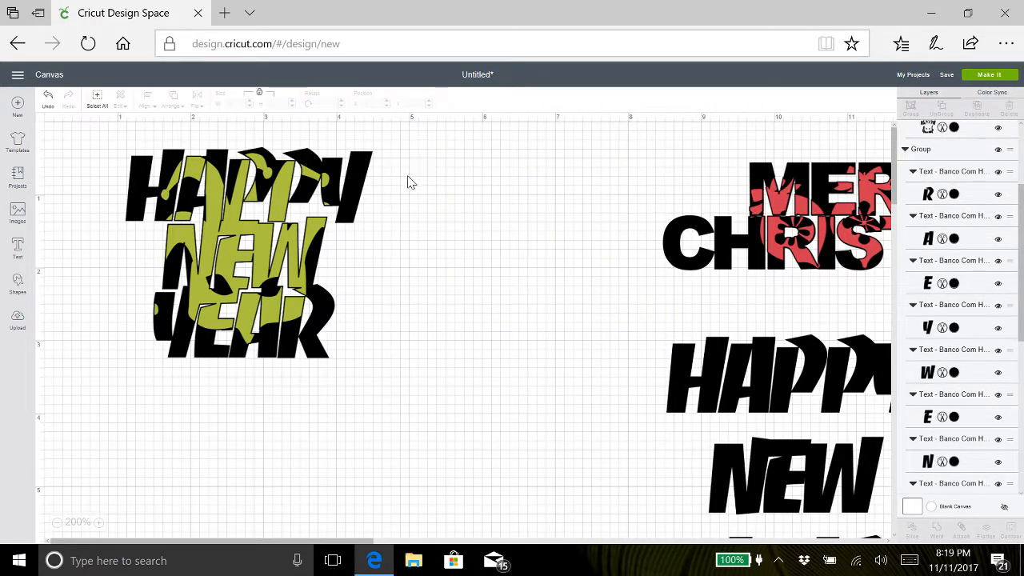
left_click_drag(240, 233, 564, 255)
left_click(794, 390)
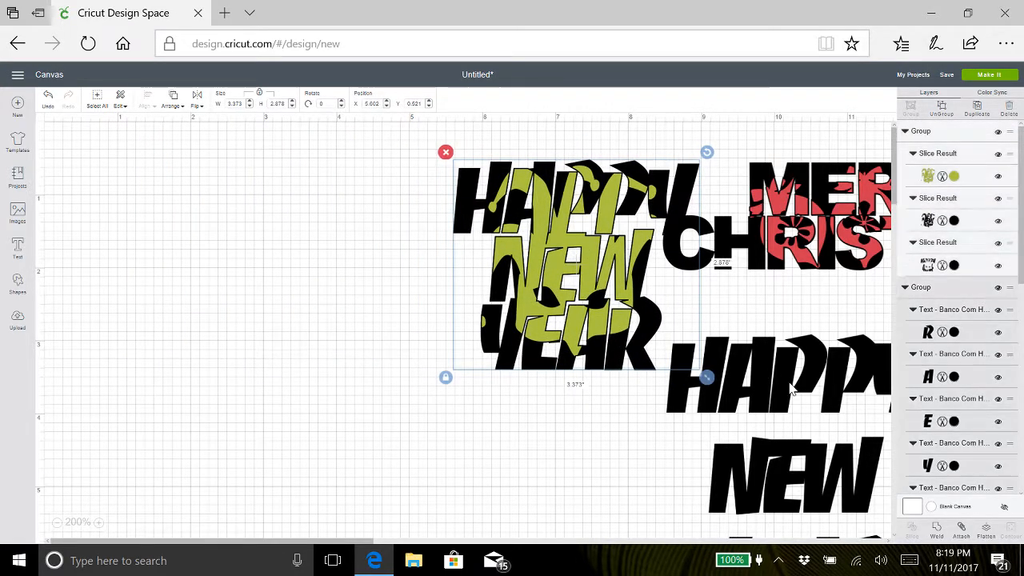
left_click(660, 328)
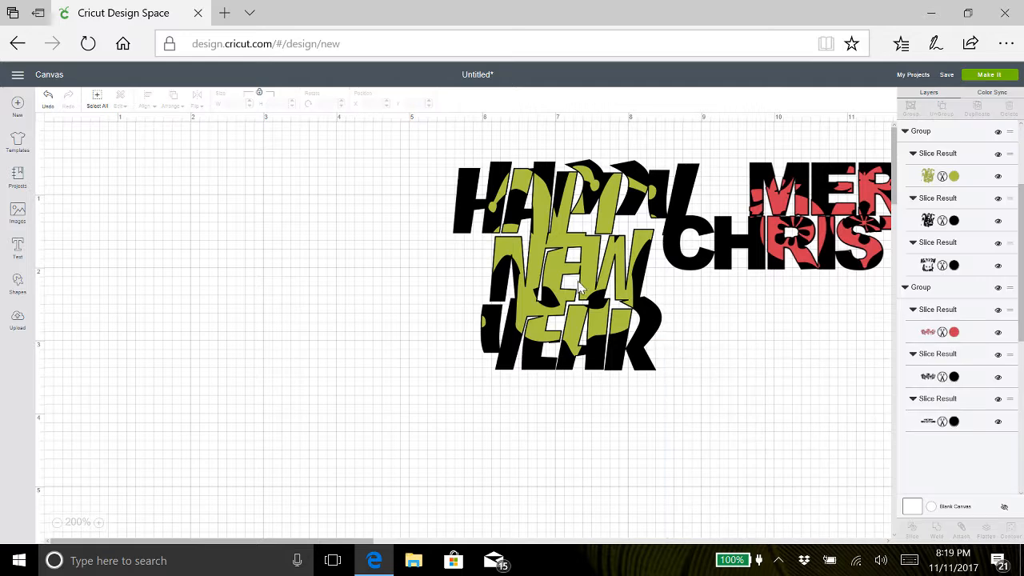
Step: Arrange the finished designs with Merry Christmas near the canvas origin and Happy New Year diagonally below it at about X 5.93, Y 2.24
left_click_drag(591, 299, 751, 433)
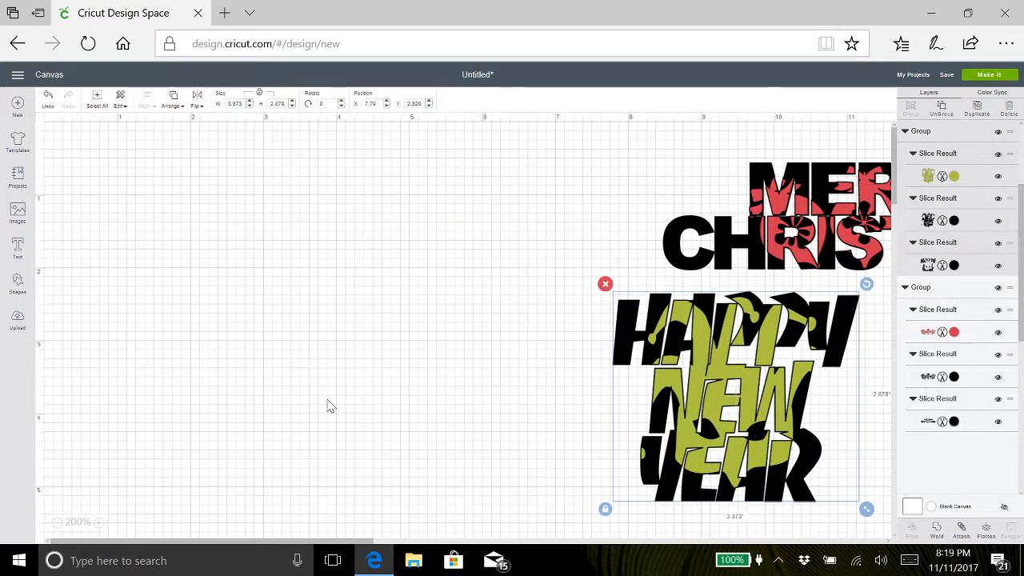
left_click_drag(861, 212, 314, 198)
left_click_drag(735, 378, 599, 368)
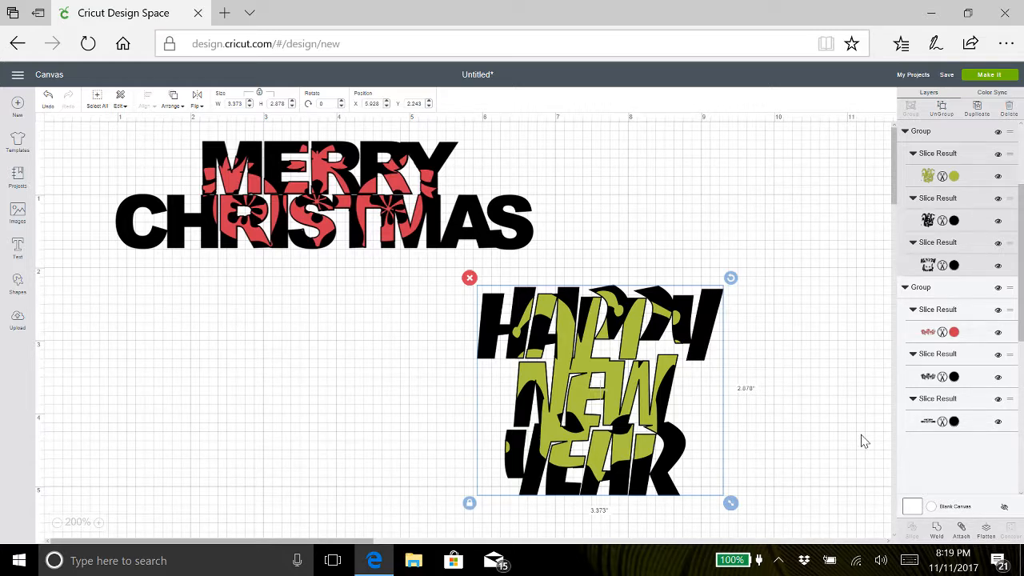
right_click(783, 565)
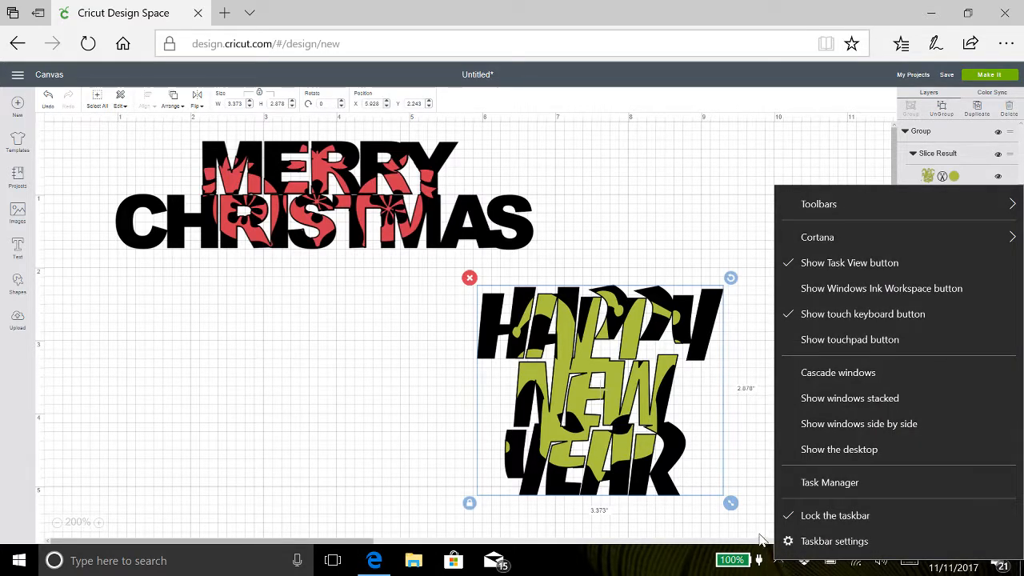
left_click(759, 535)
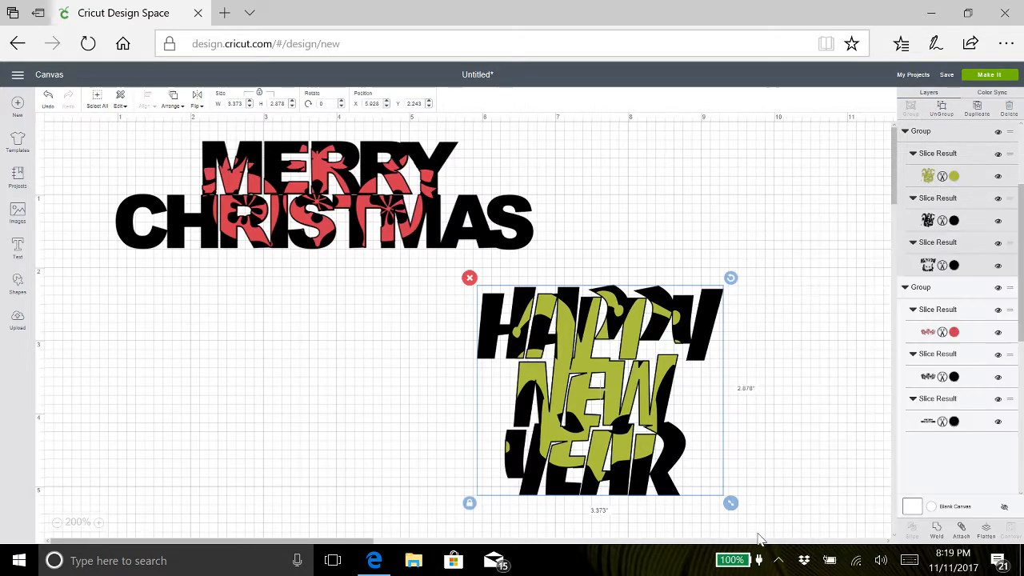
right_click(784, 565)
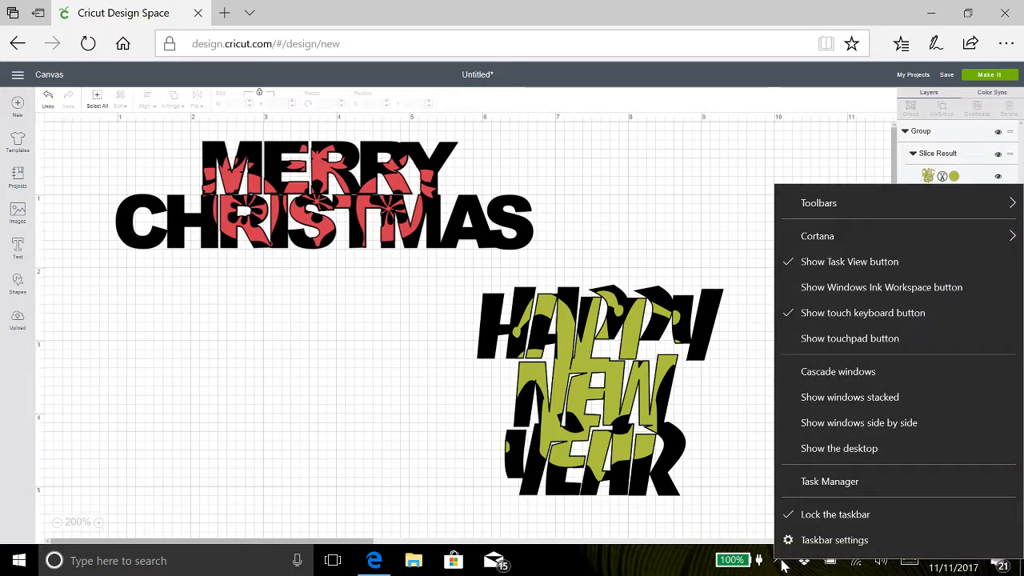
left_click(759, 534)
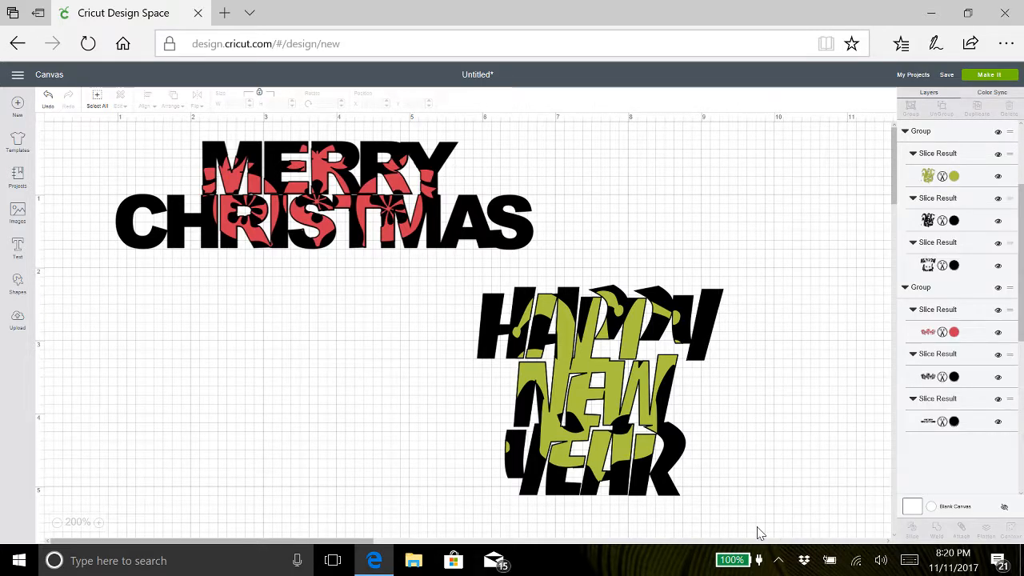
right_click(781, 564)
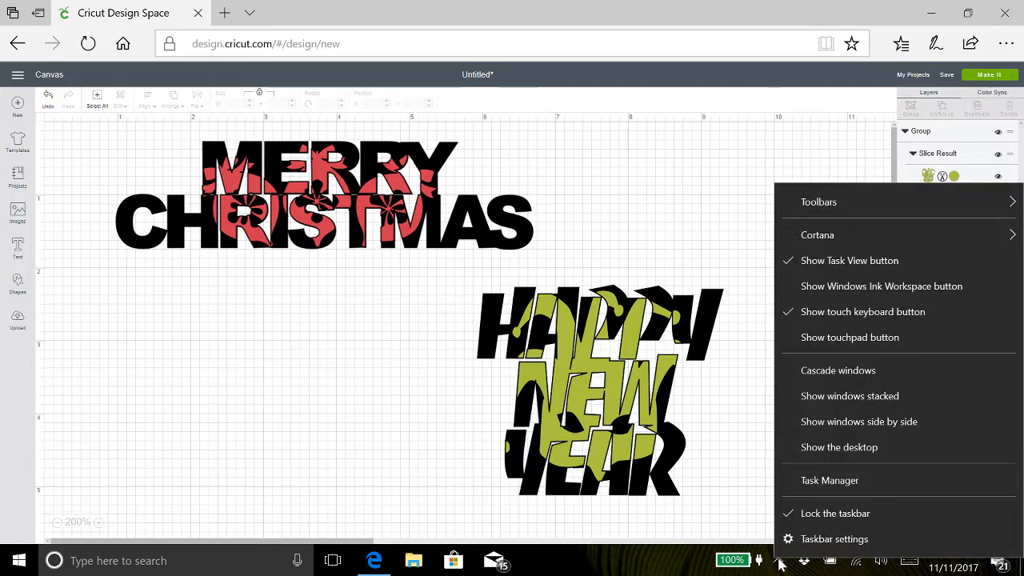
left_click(737, 526)
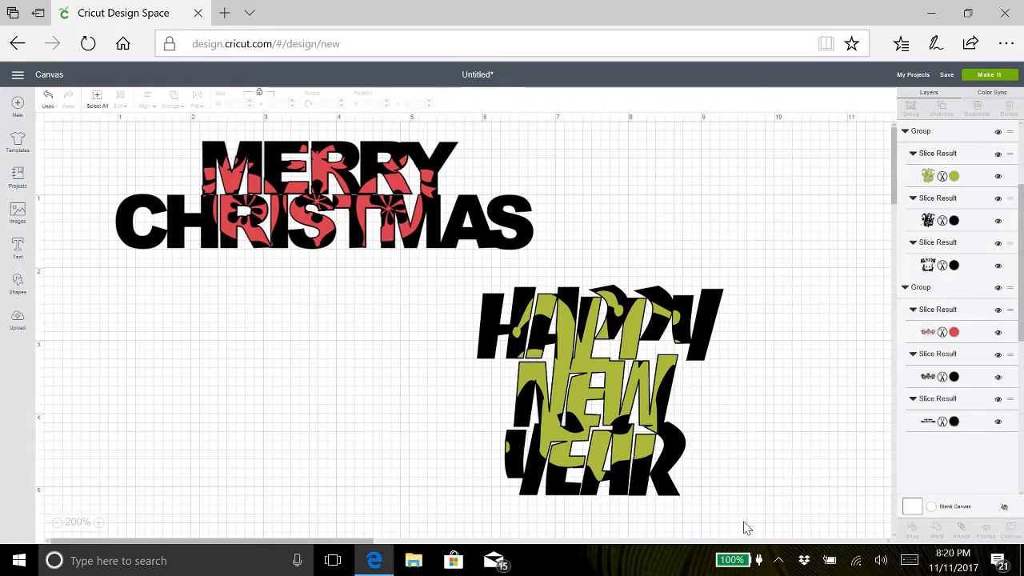
left_click(776, 560)
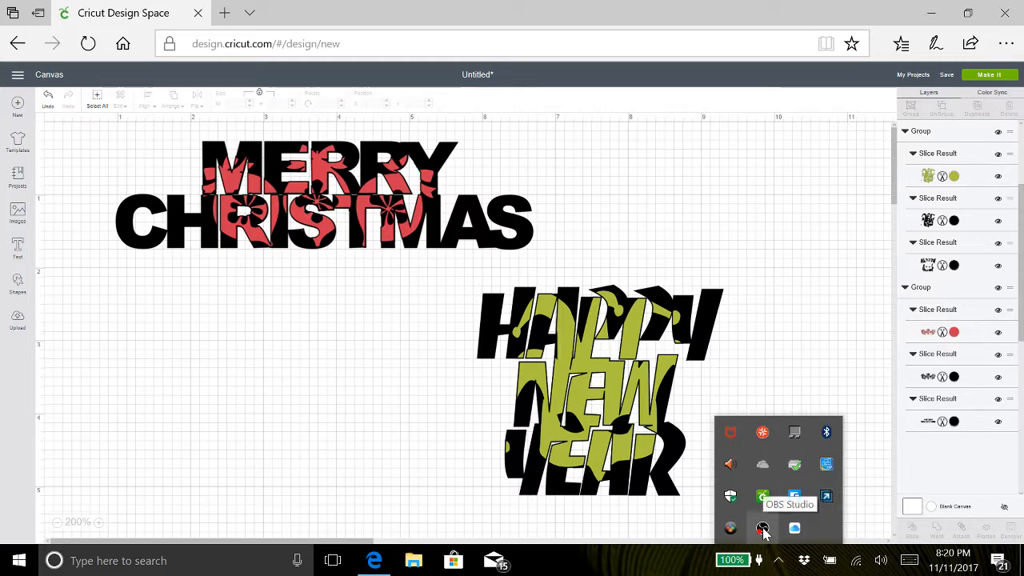
right_click(764, 530)
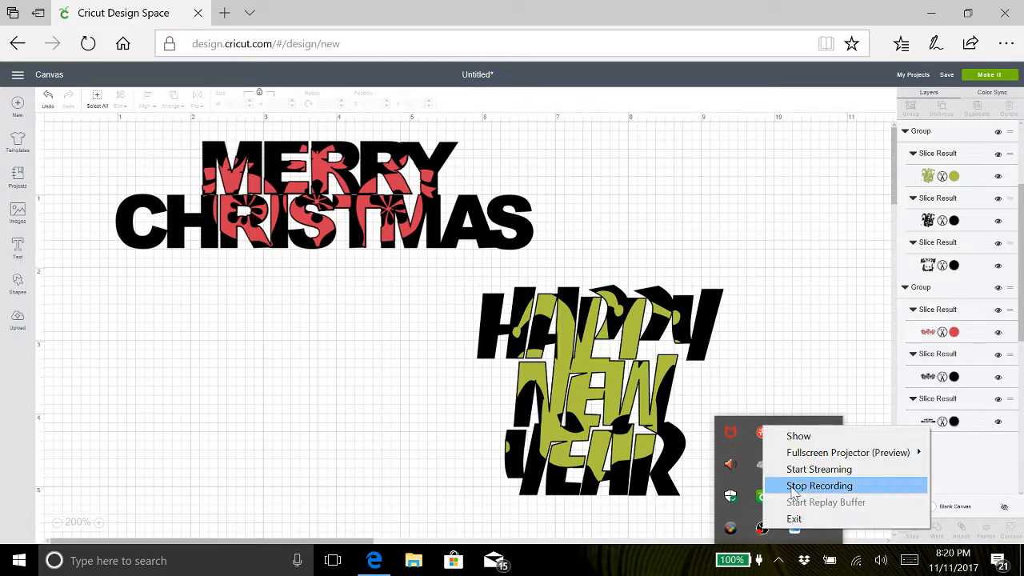